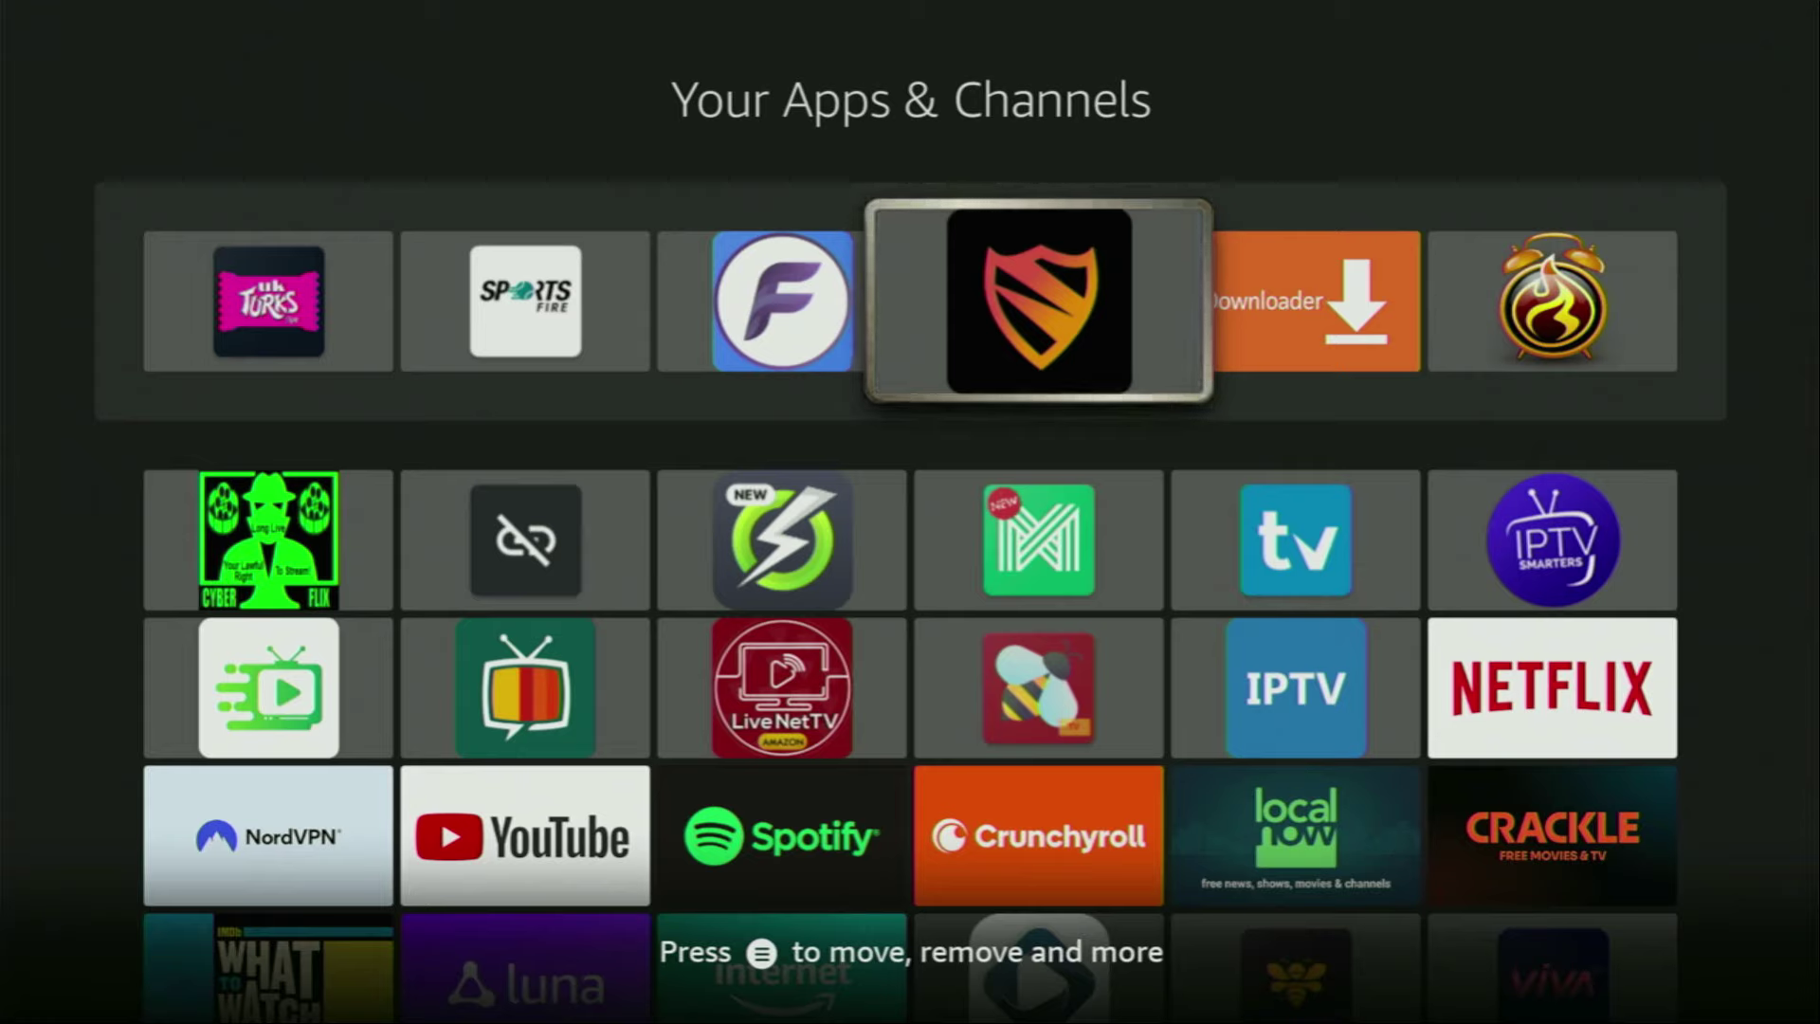
# Move through the app grid down to Live NetTV and back up to the shield app tile.
pyautogui.press('Left')
pyautogui.press('Down')
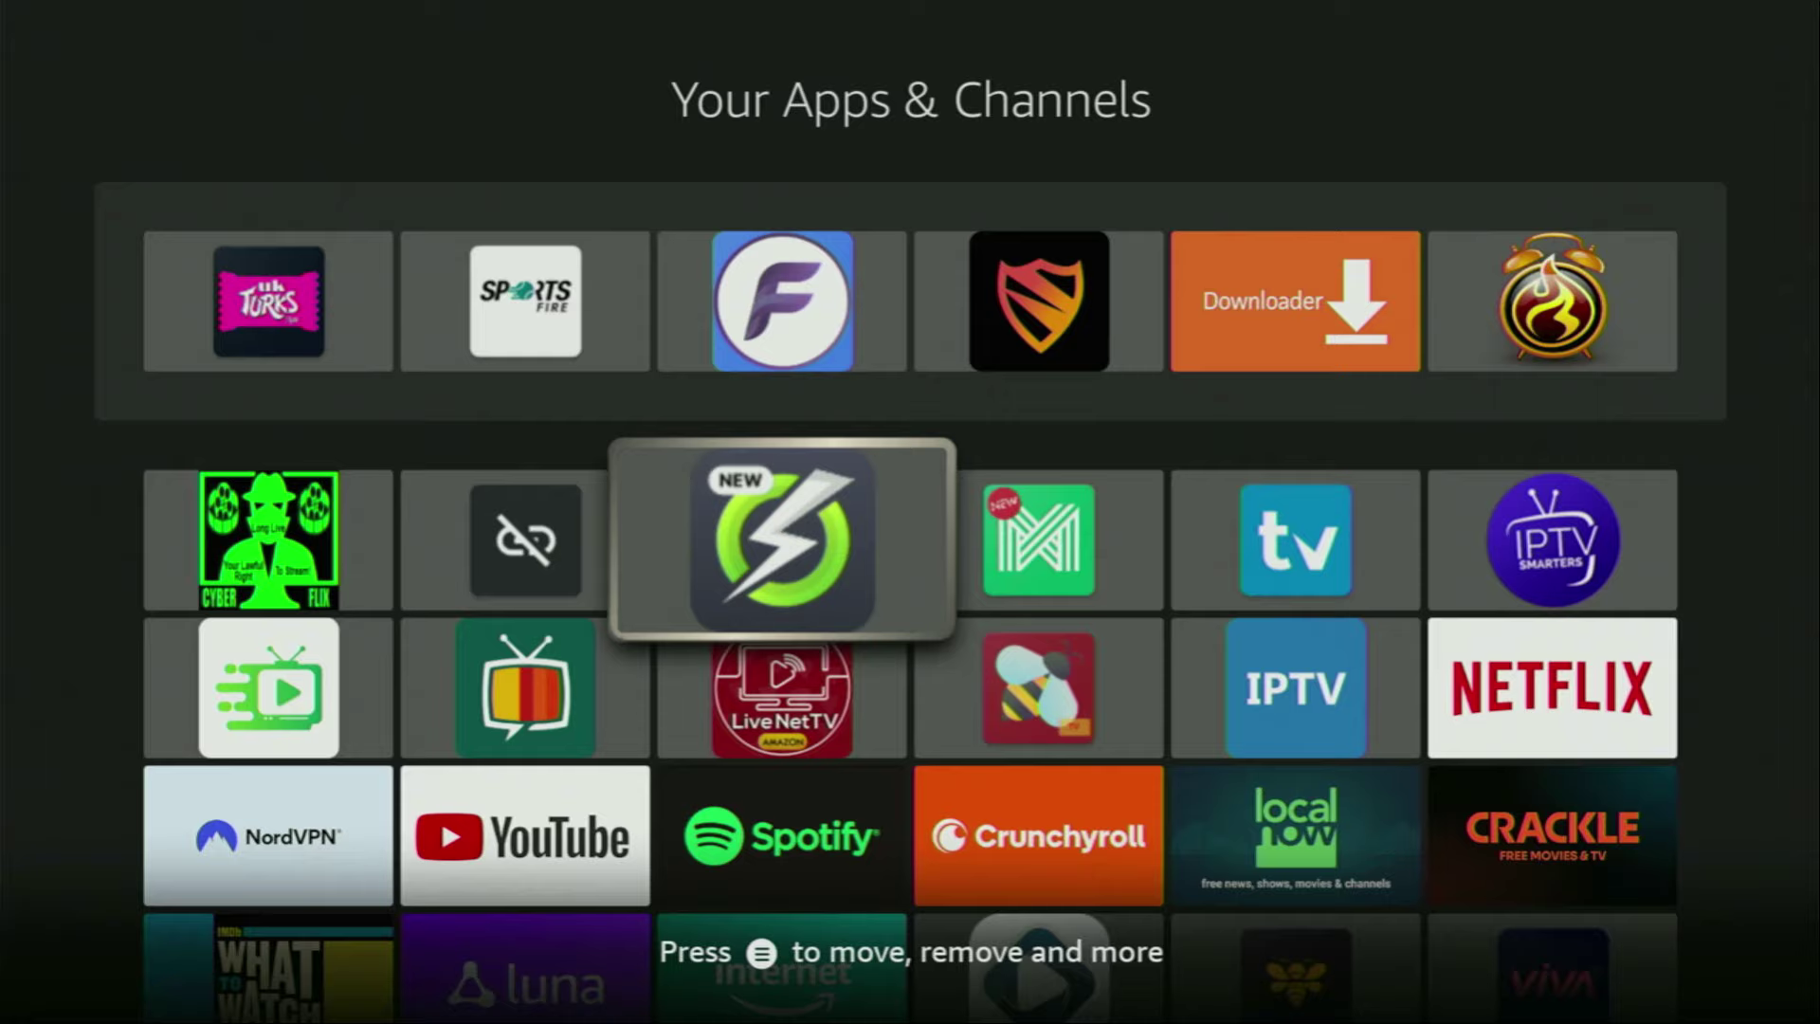
pyautogui.press('Down')
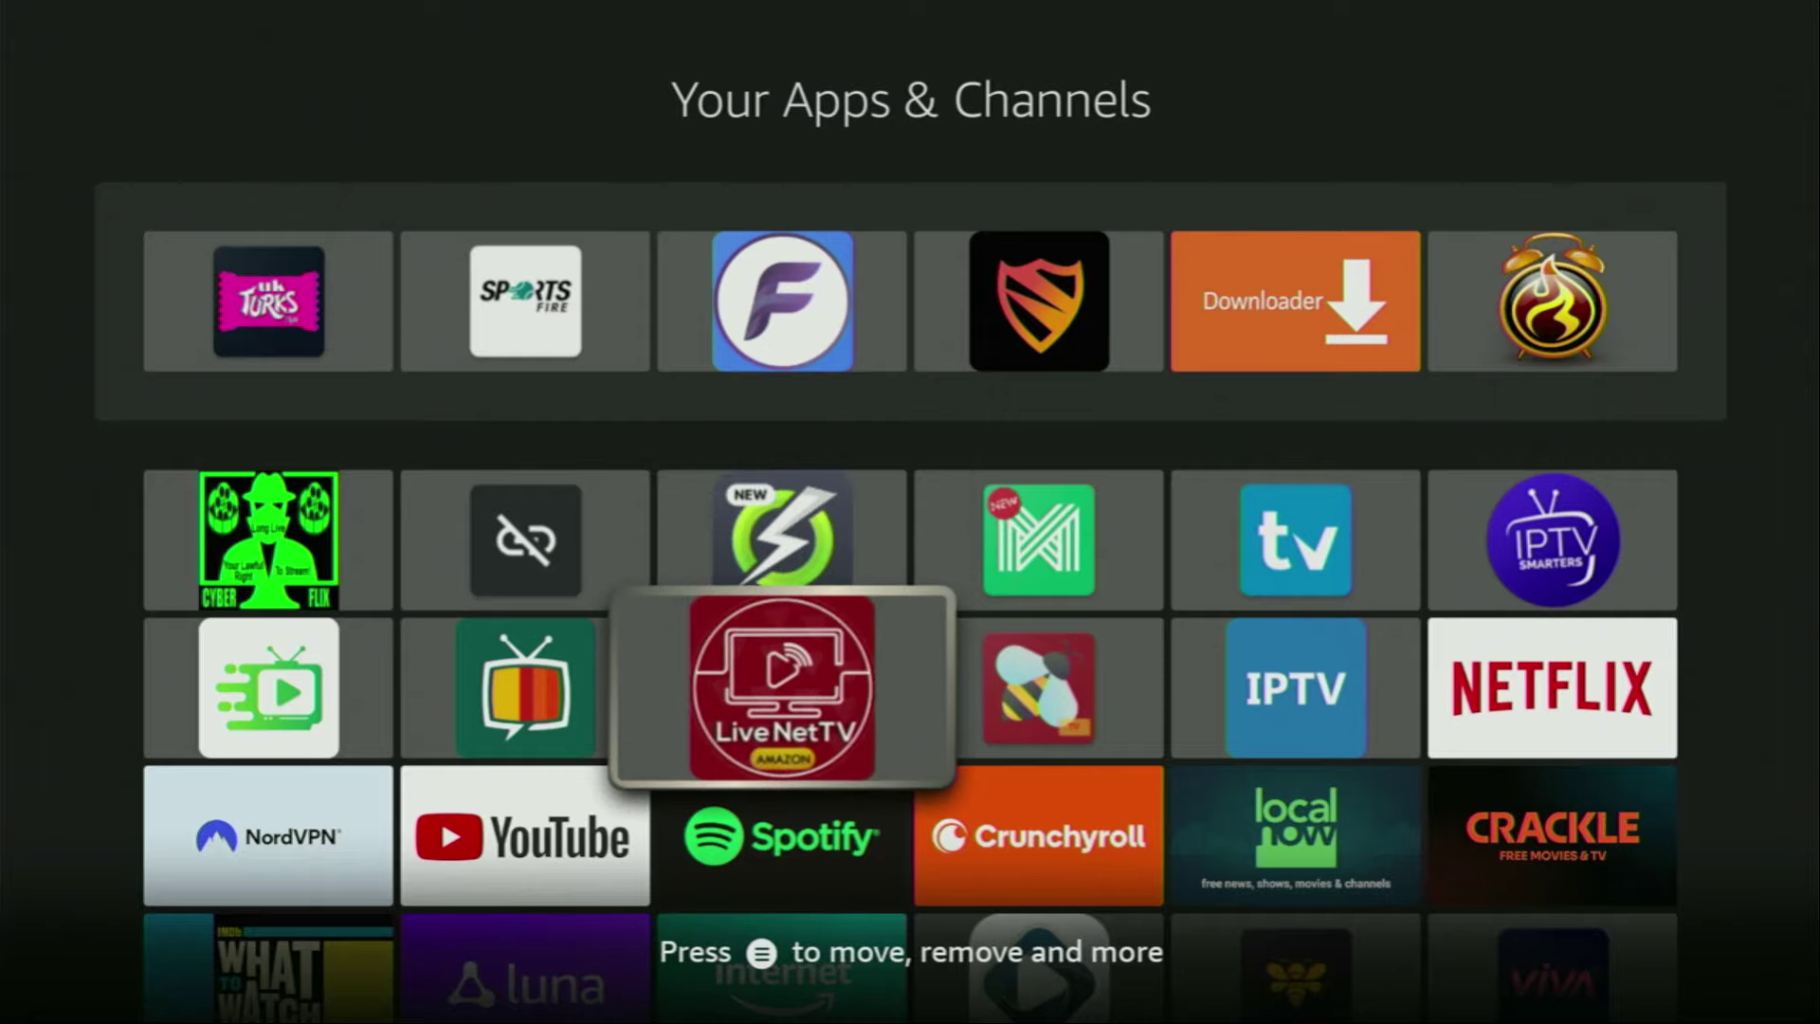
pyautogui.press('Down')
pyautogui.press('Up')
pyautogui.press('Up')
pyautogui.press('Up')
pyautogui.press('Right')
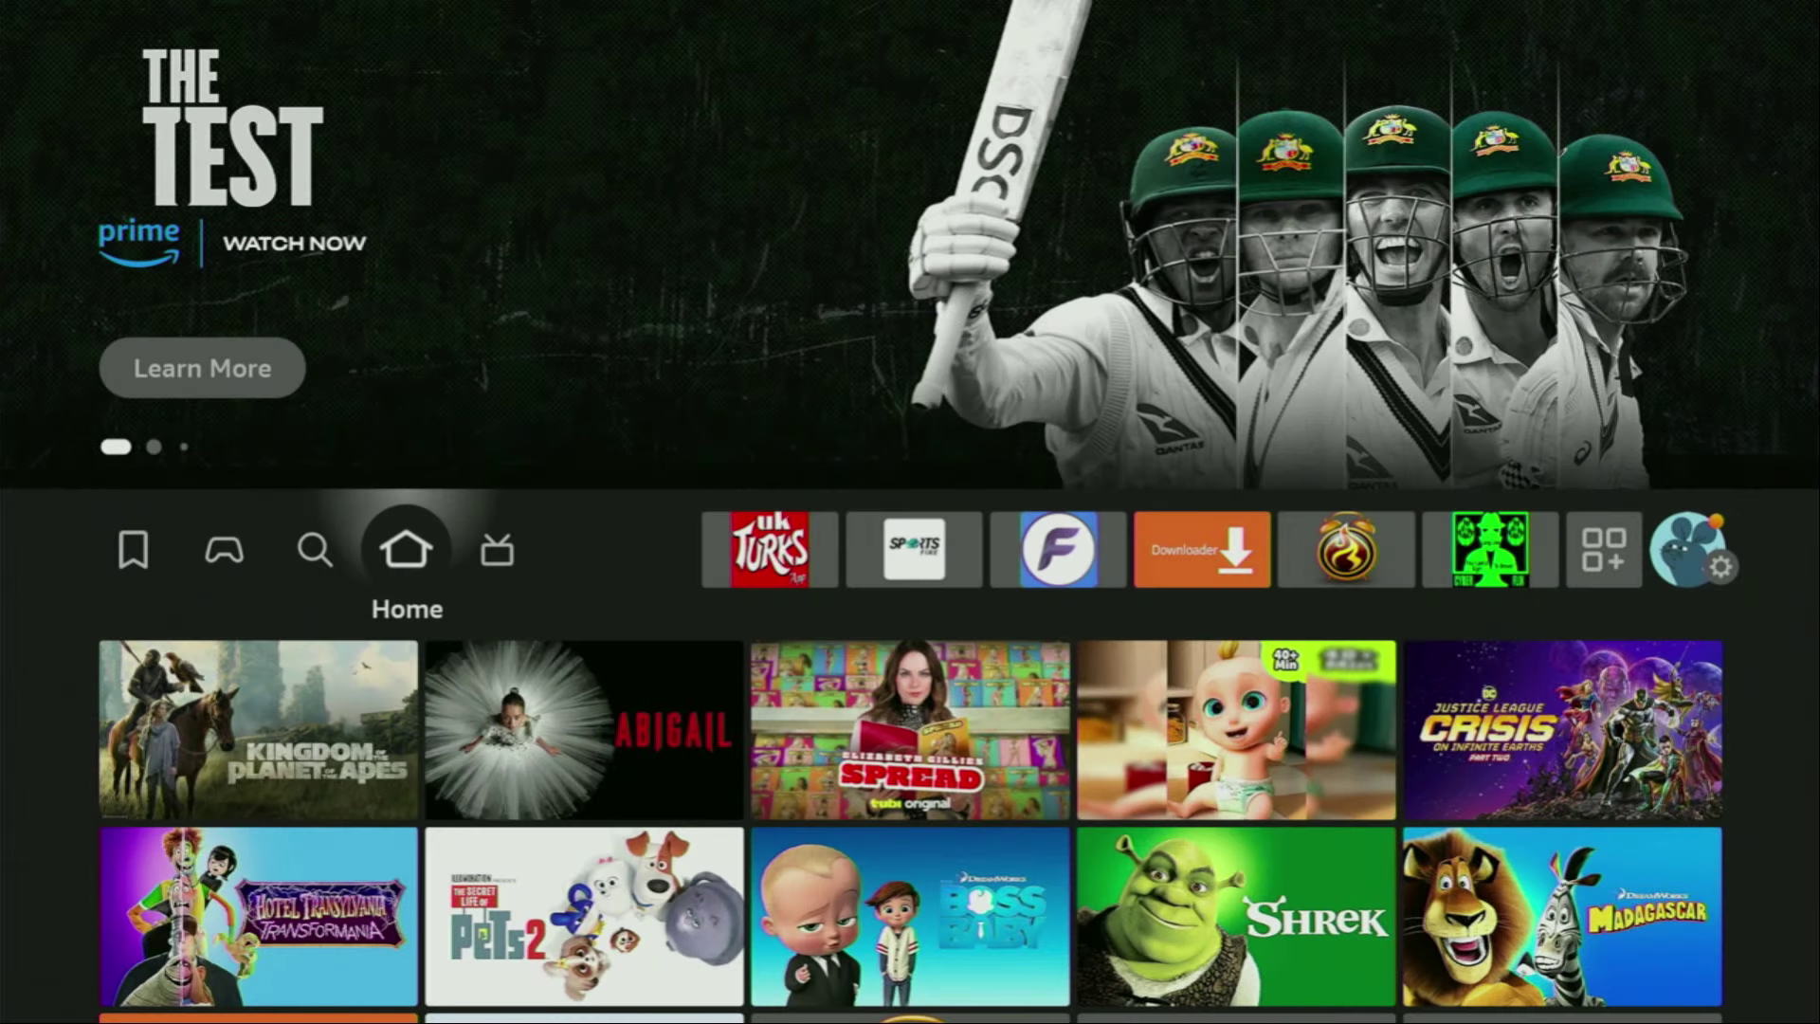
# Search from the Find page by typing 'Do' and choosing the Downloader suggestion.
pyautogui.press('Left')
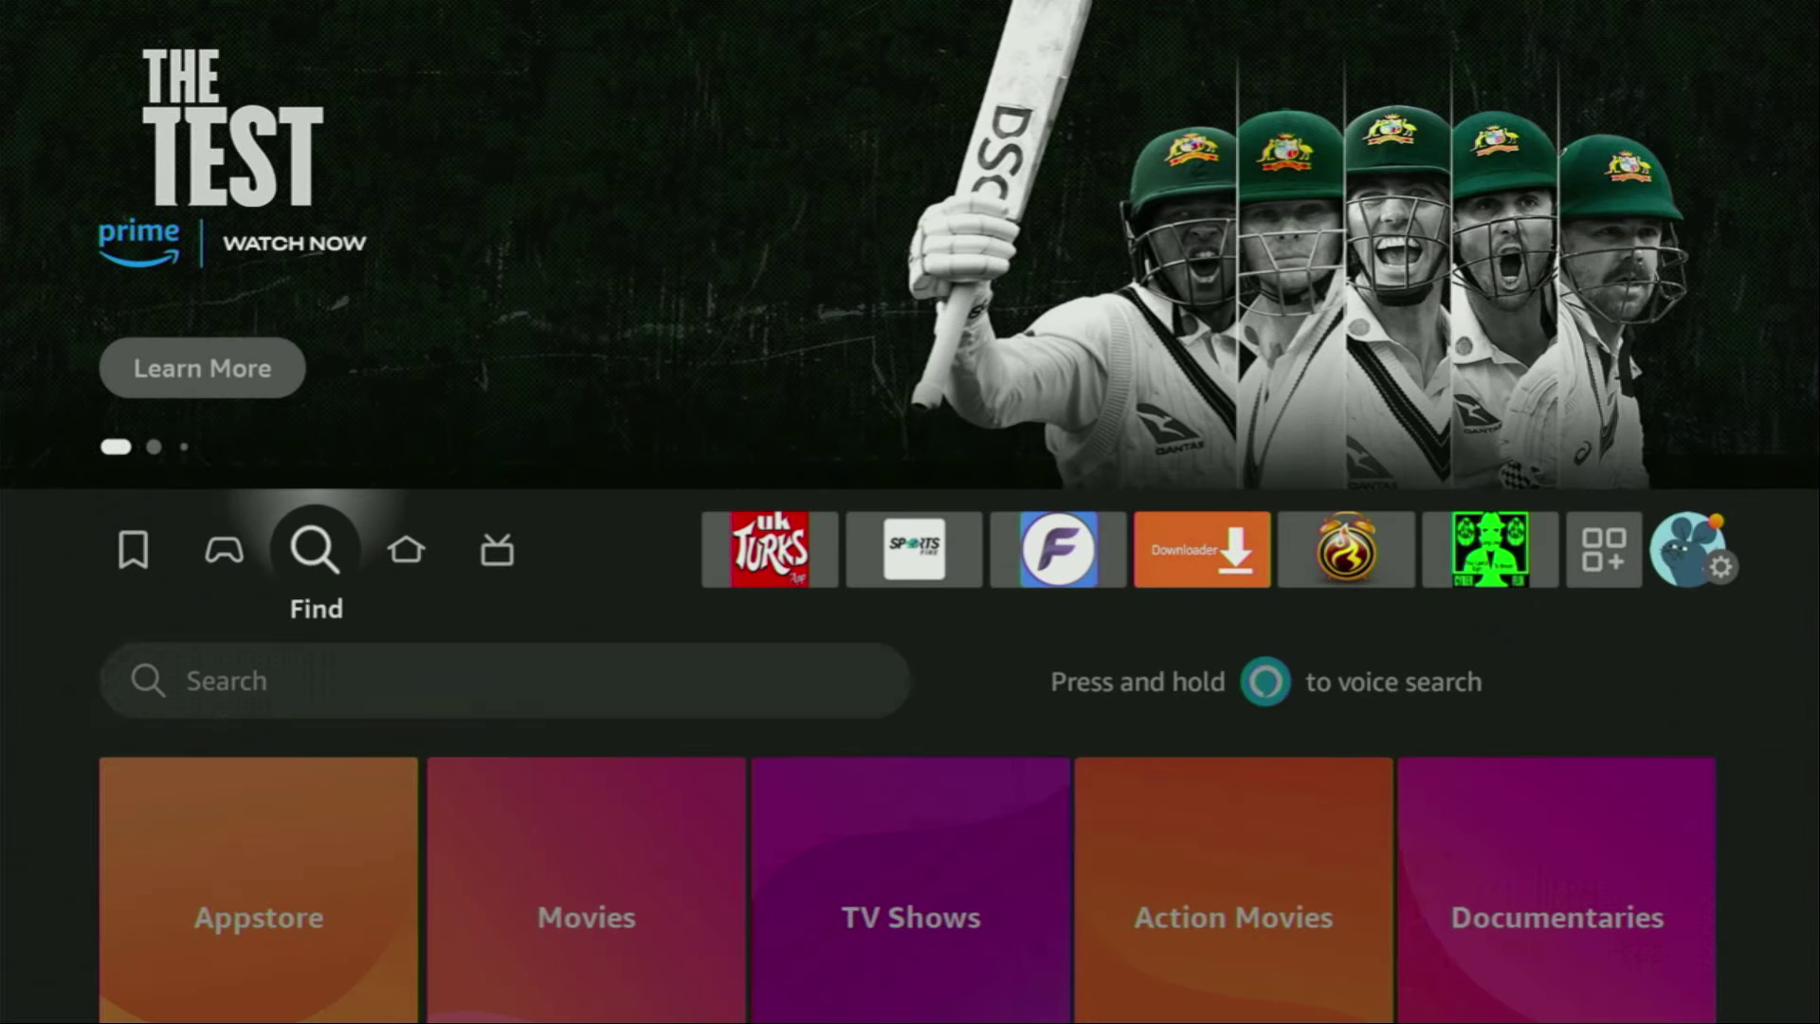
pyautogui.press('Down')
pyautogui.press('Return')
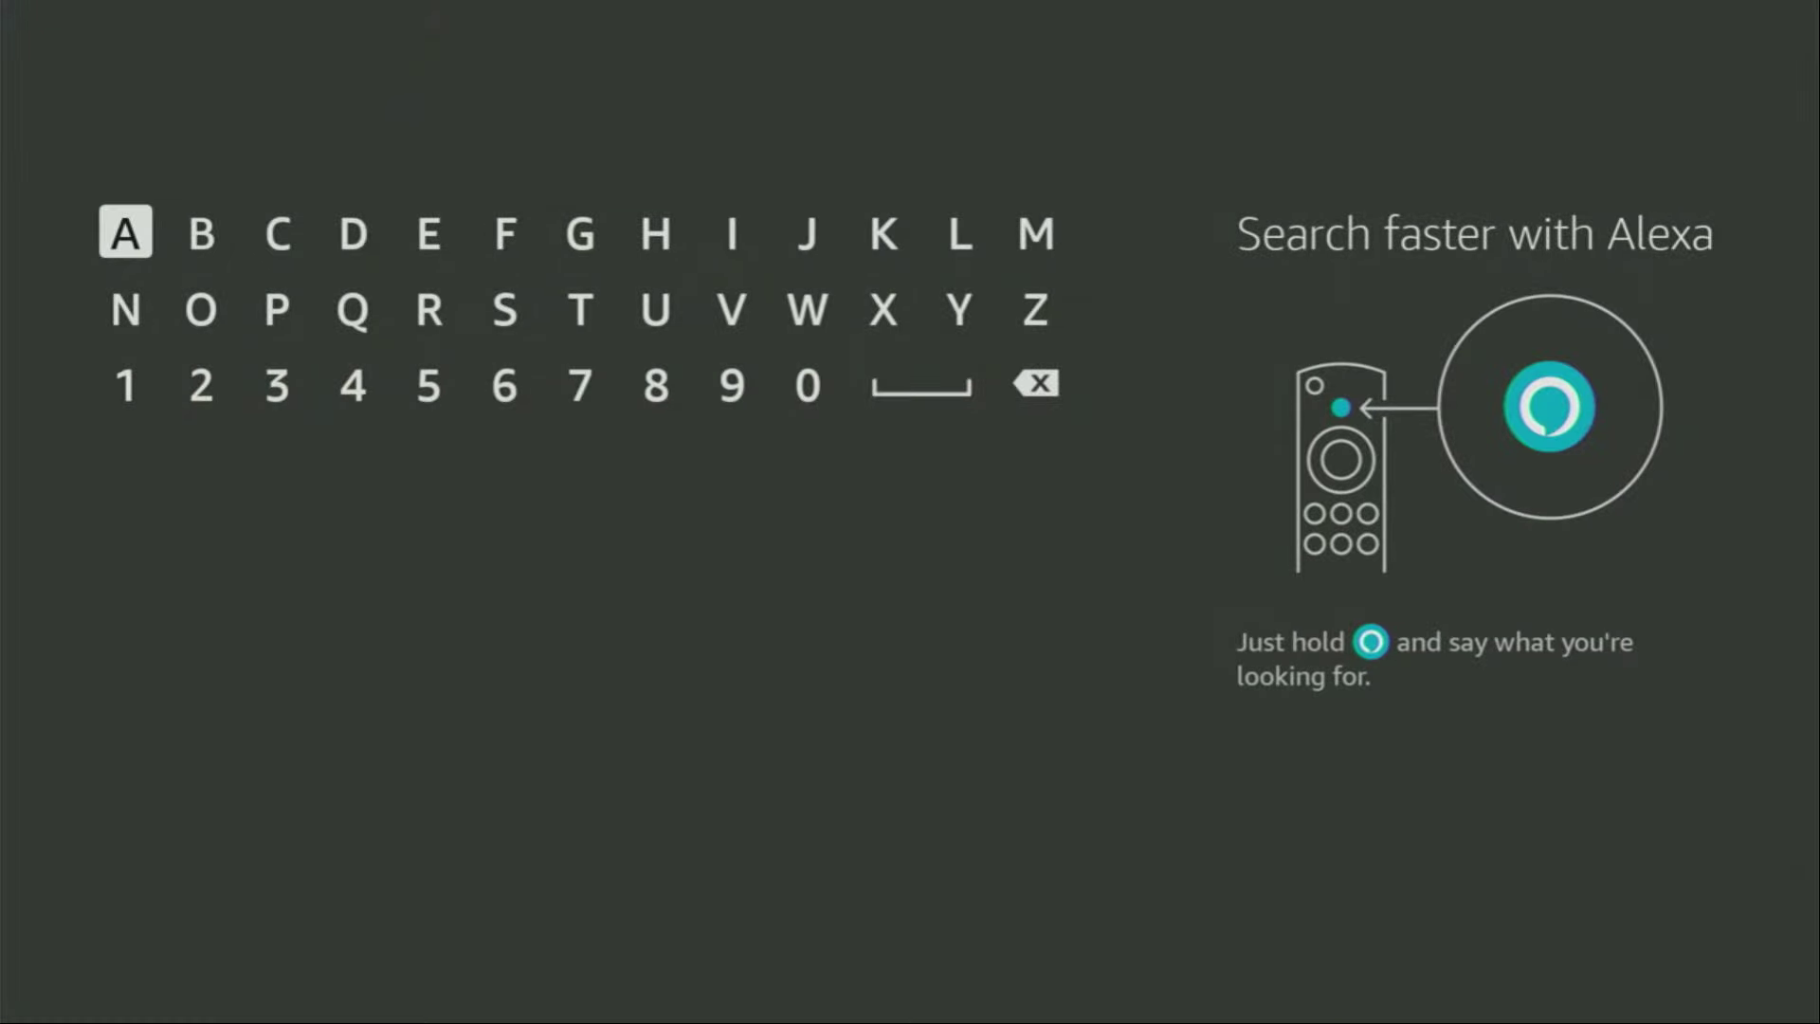
pyautogui.press('Right')
pyautogui.press('Right')
pyautogui.press('Right')
pyautogui.press('Return')
pyautogui.press('Down')
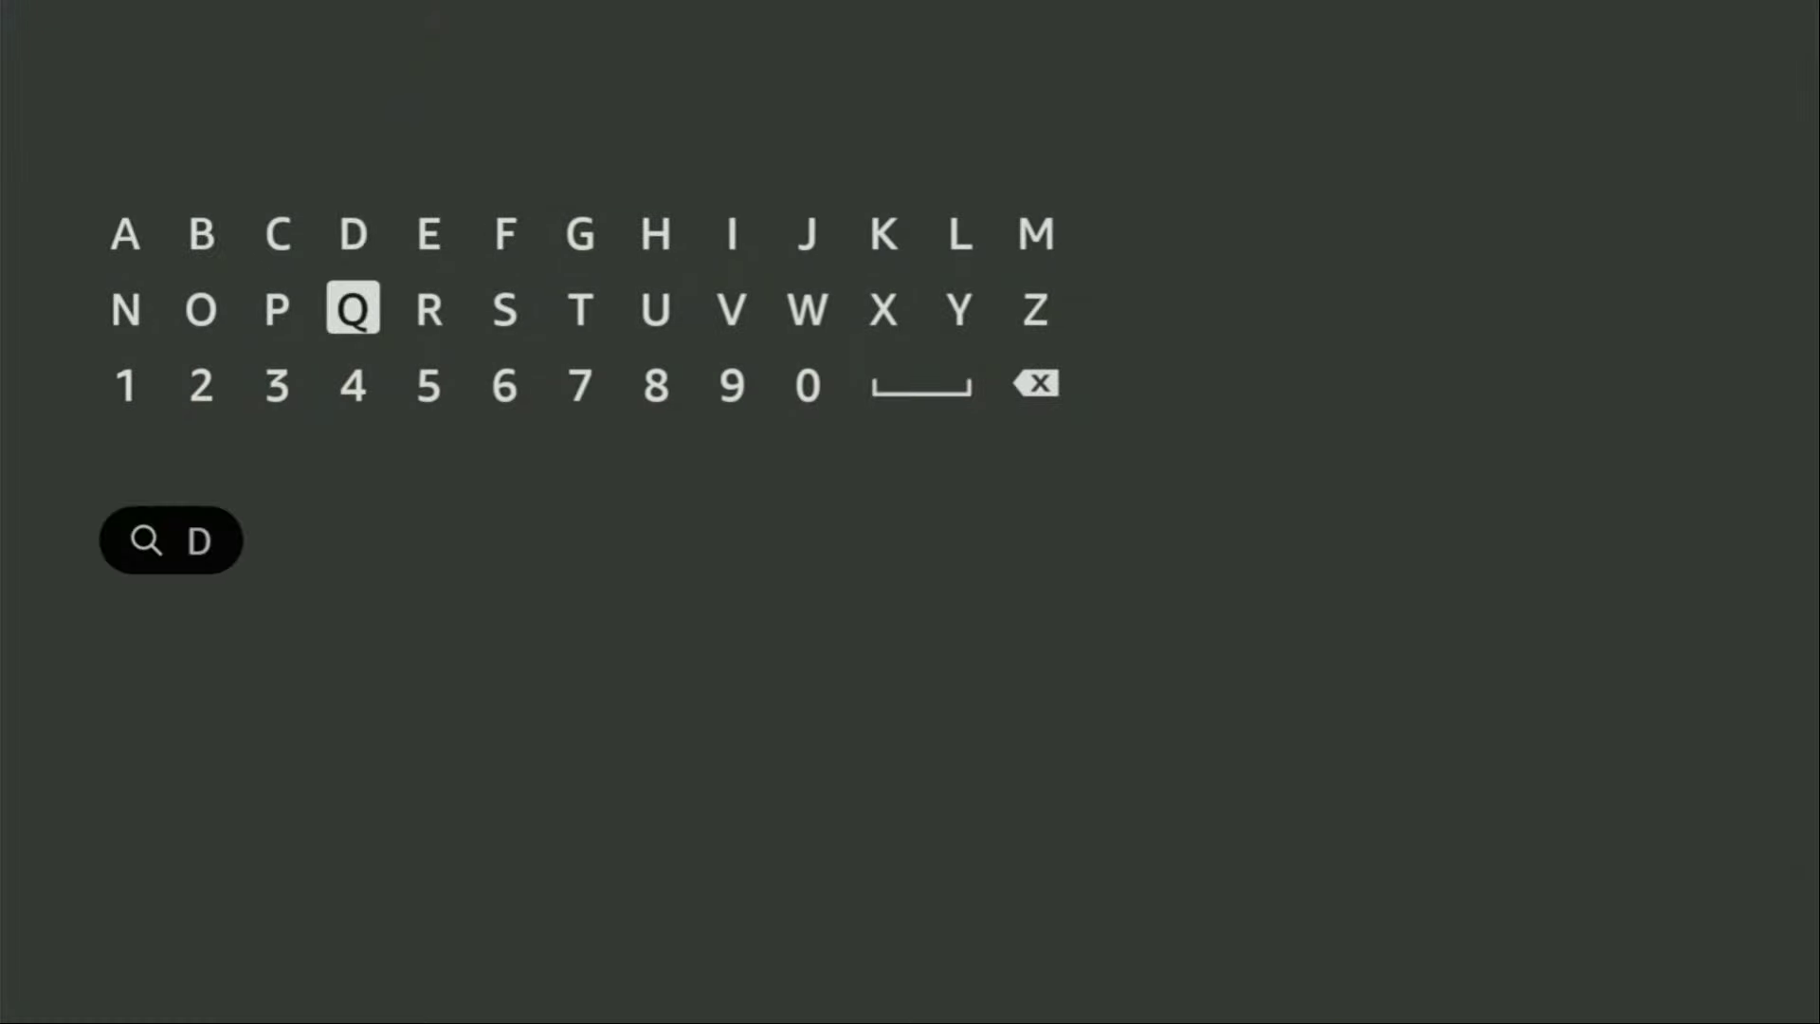
pyautogui.press('Left')
pyautogui.press('Left')
pyautogui.press('Return')
pyautogui.press('Down')
pyautogui.press('Down')
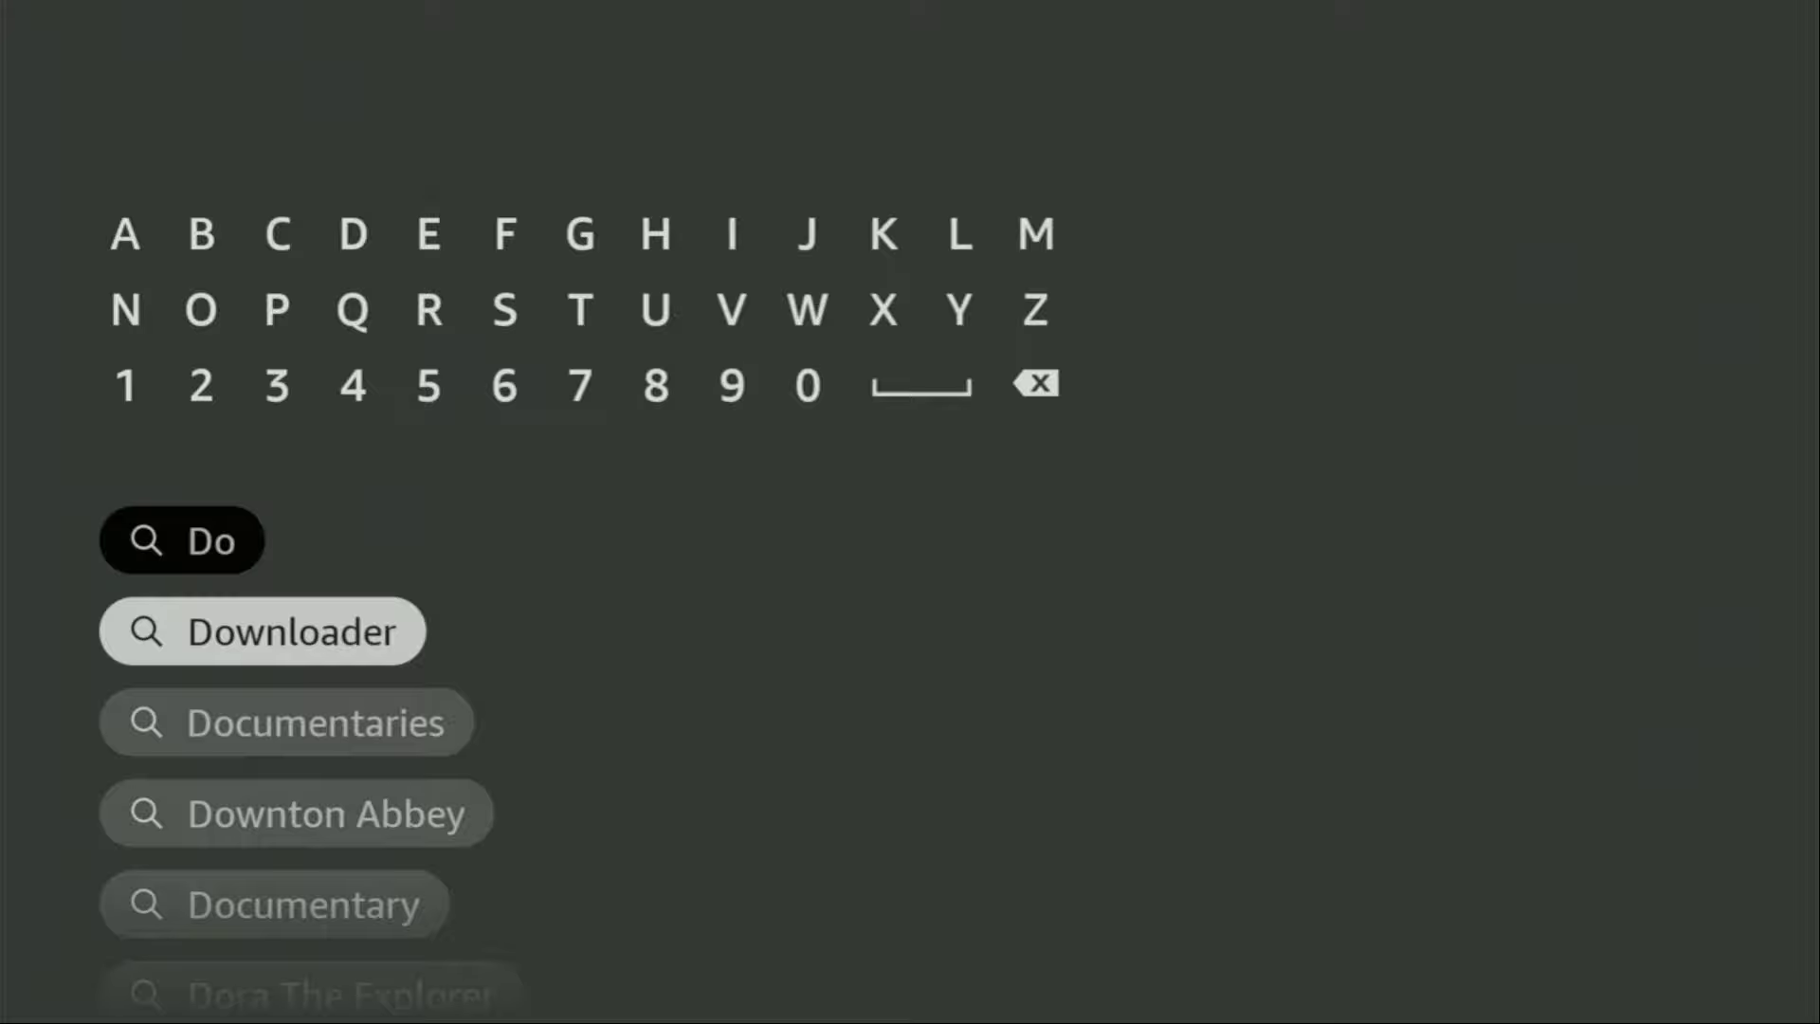
pyautogui.press('Return')
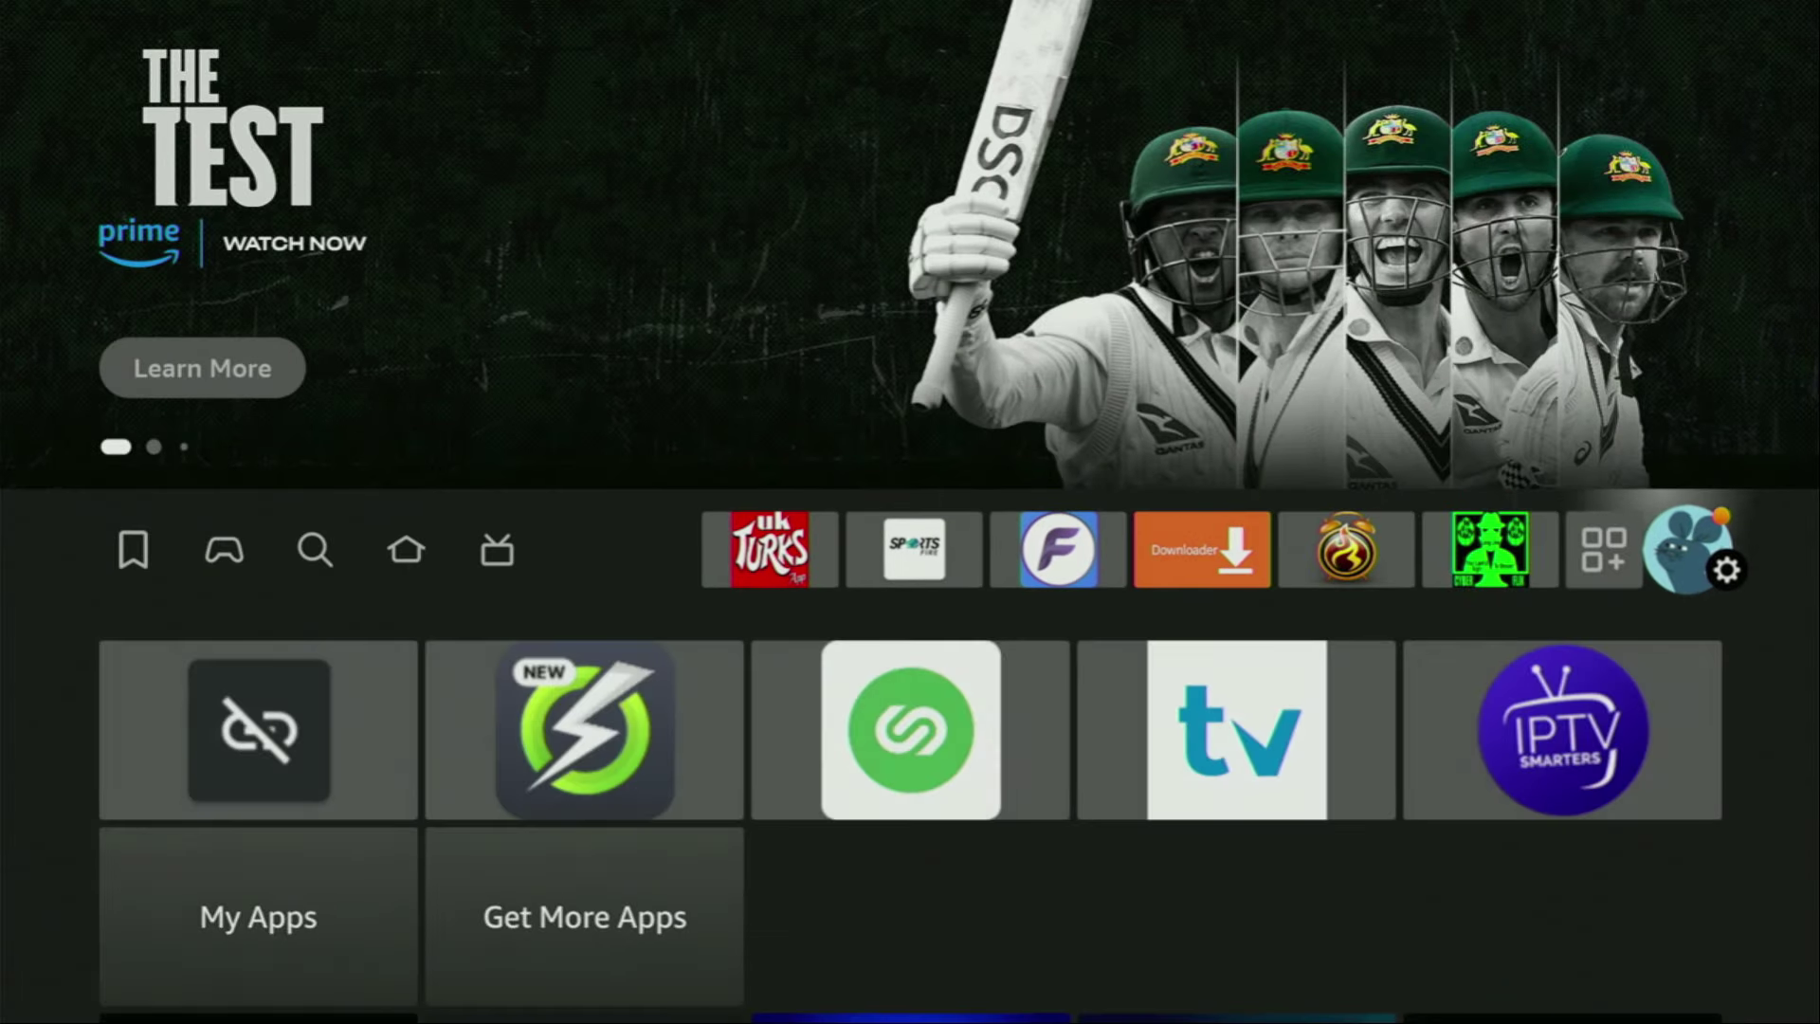
# Open the My Fire TV page from the settings tiles.
pyautogui.press('Right')
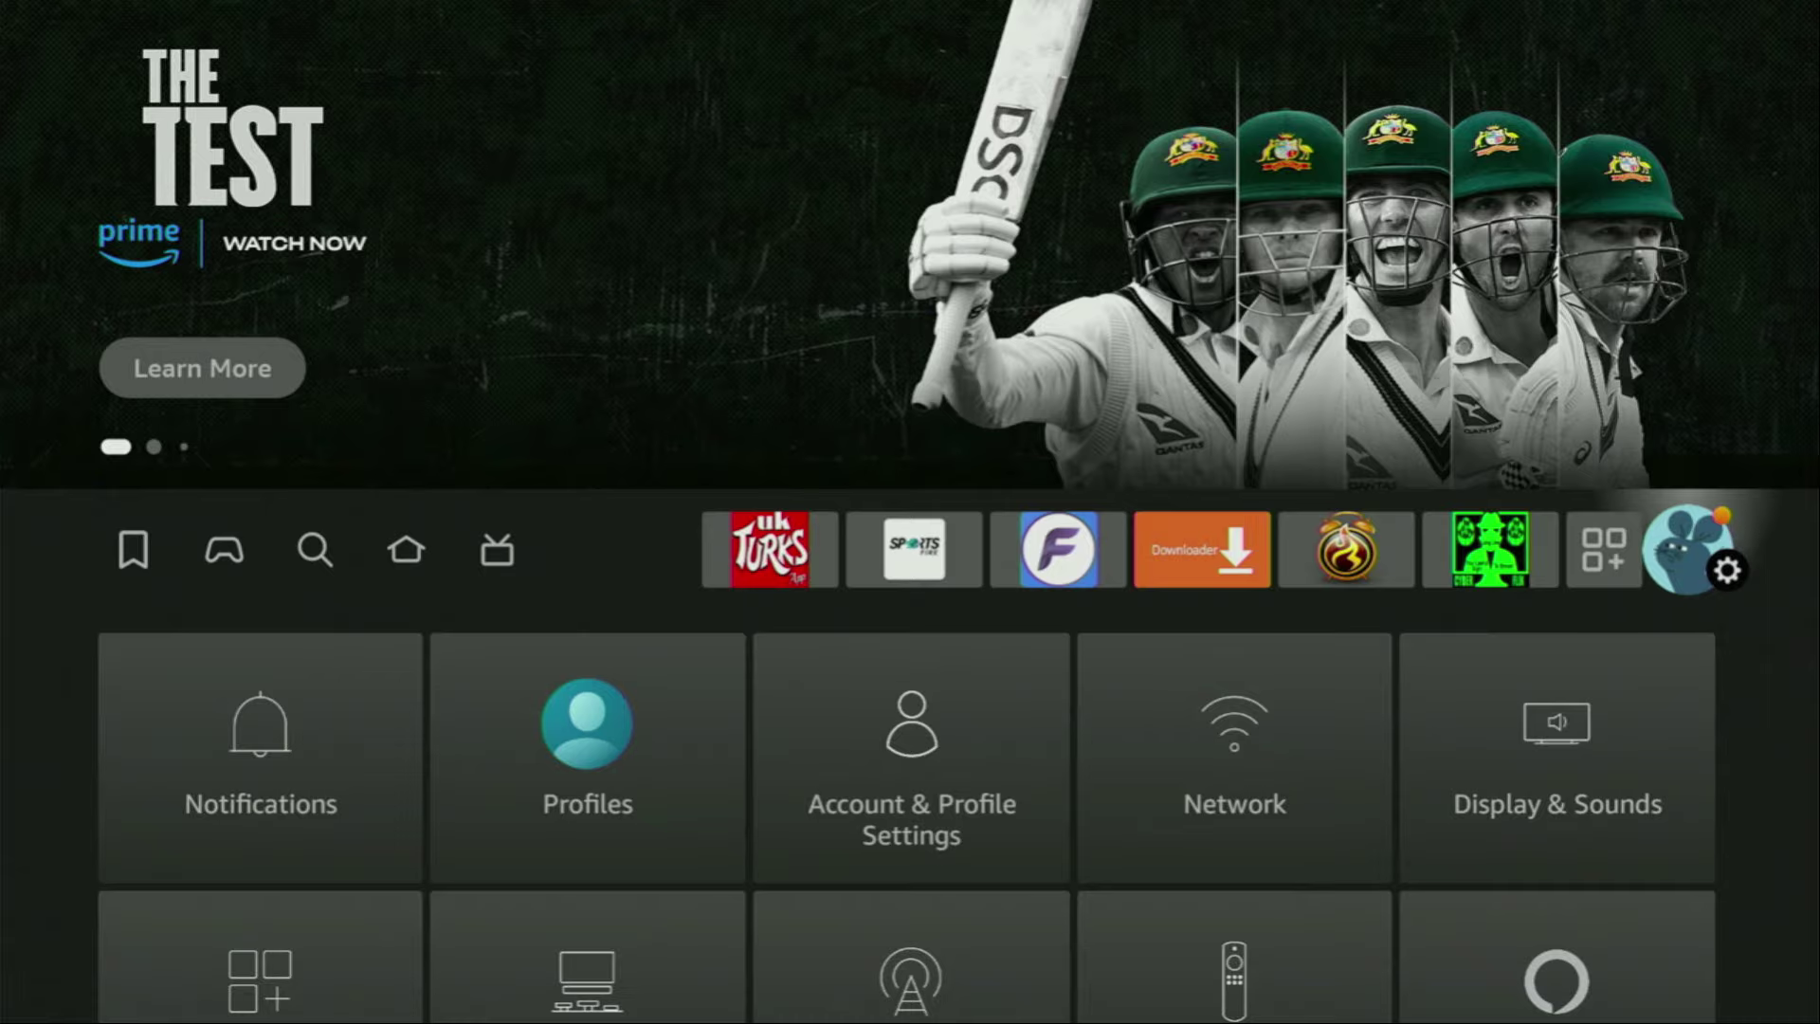
pyautogui.press('Down')
pyautogui.press('Down')
pyautogui.press('Down')
pyautogui.press('Right')
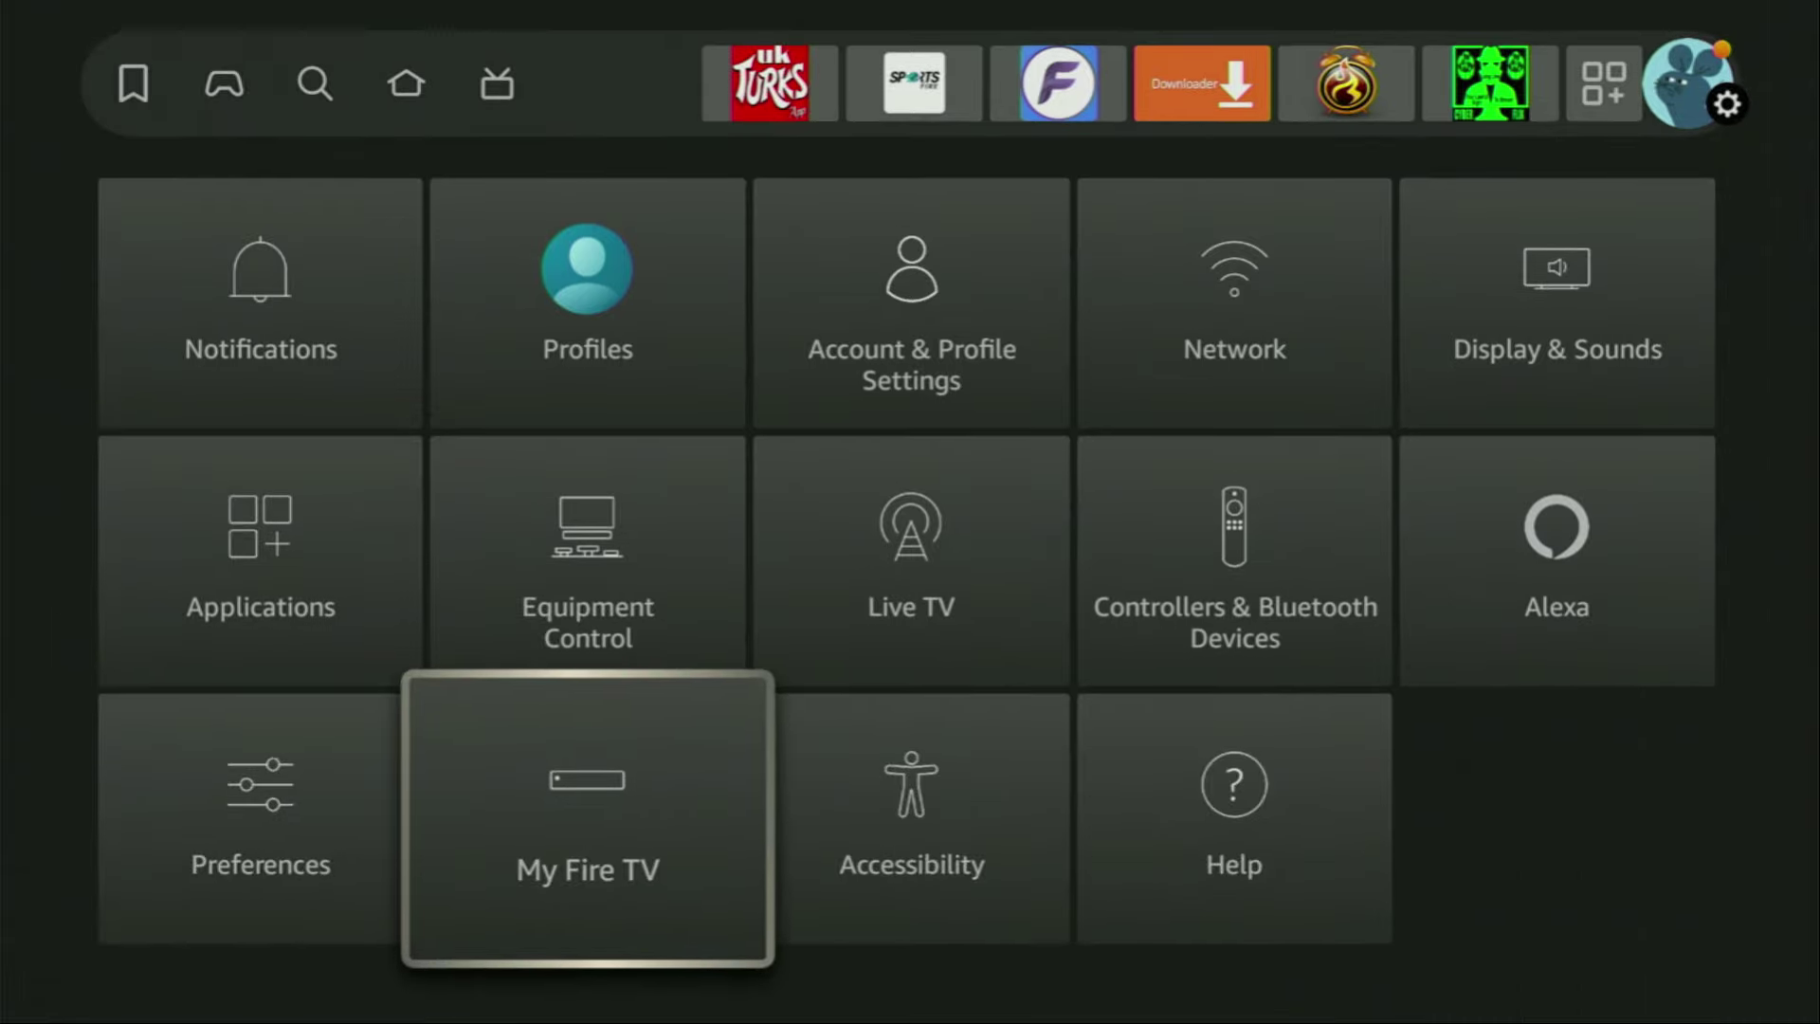
pyautogui.press('Return')
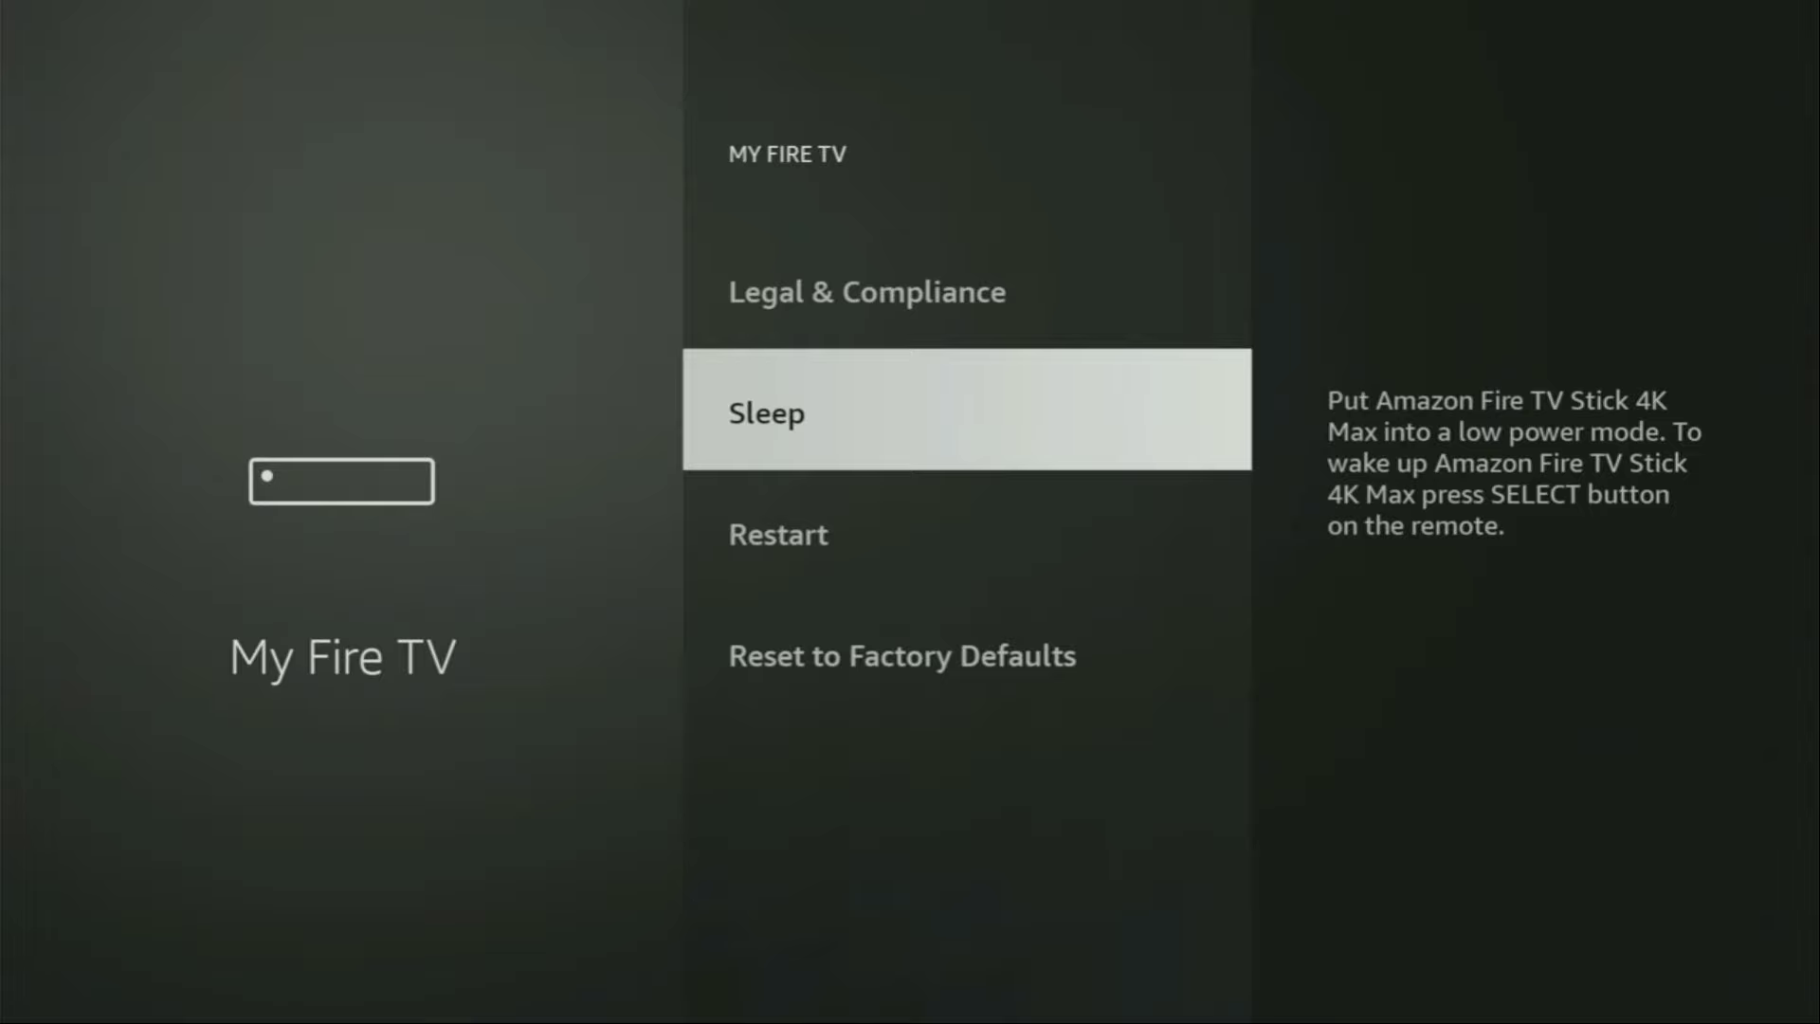
# Browse the My Fire TV list across About, Developer options and Legal & Compliance.
pyautogui.press('Up')
pyautogui.press('Up')
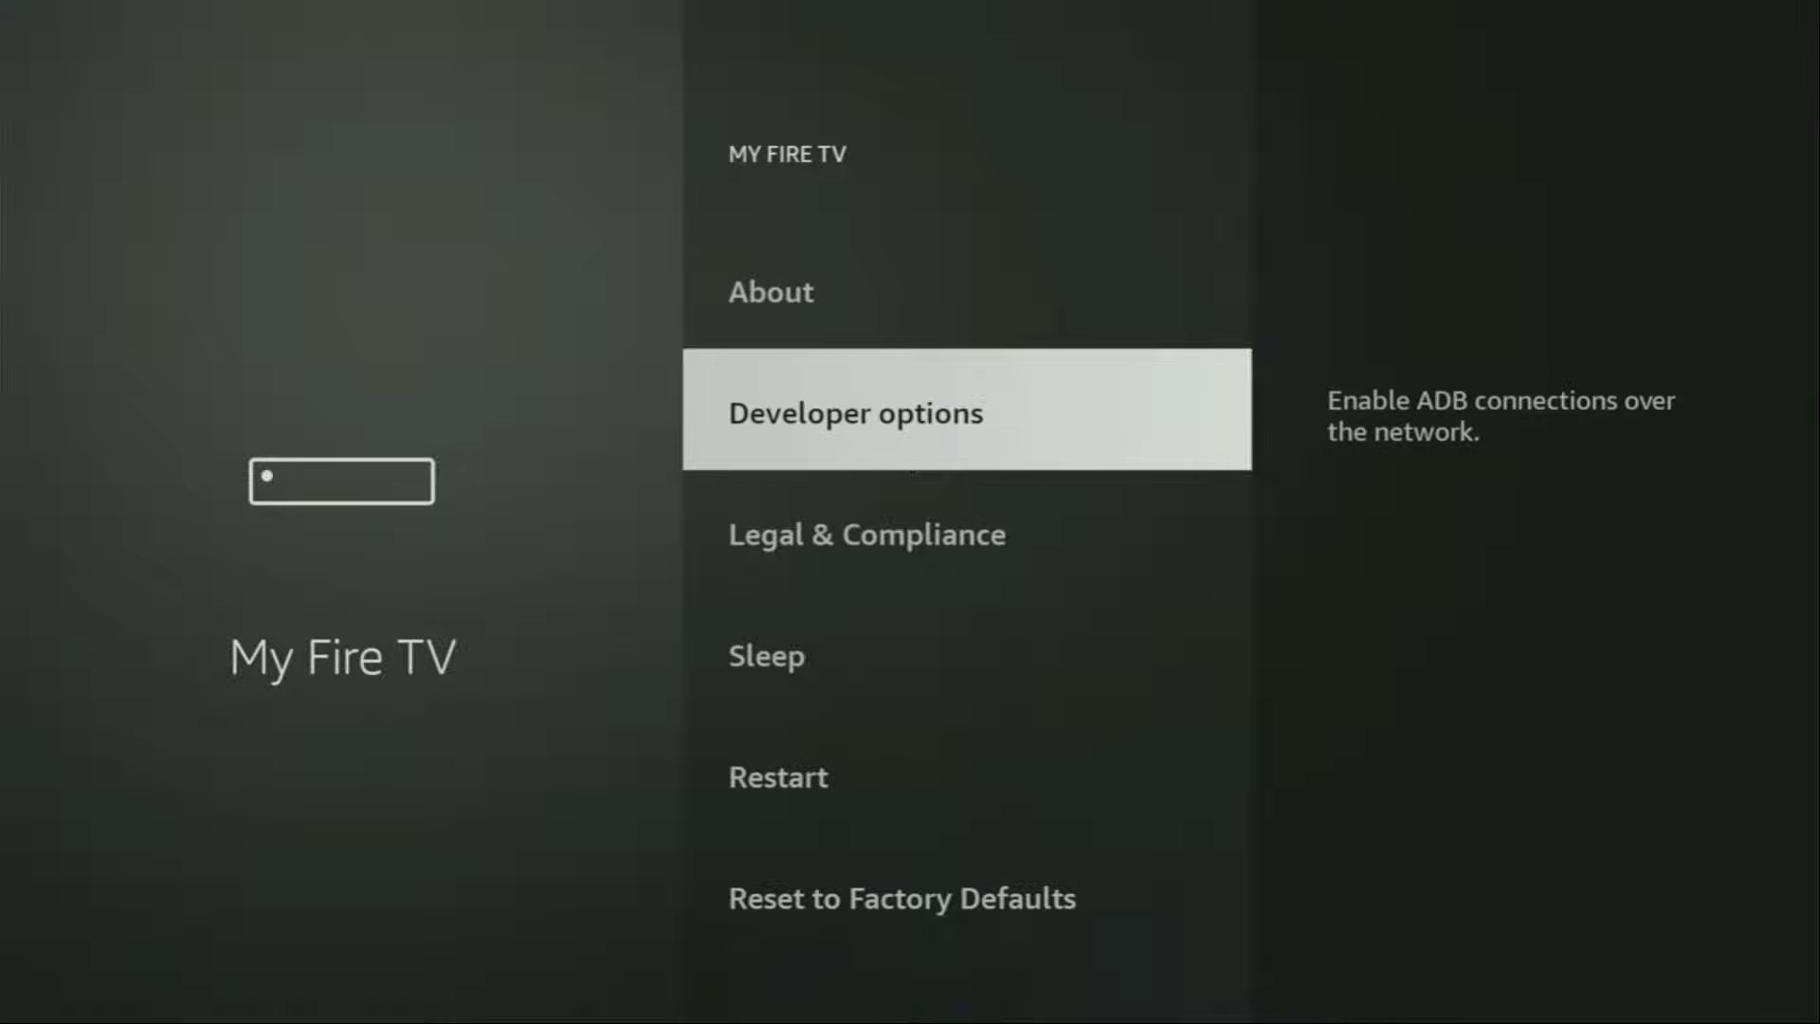
pyautogui.press('Up')
pyautogui.press('Down')
pyautogui.press('Down')
pyautogui.press('Down')
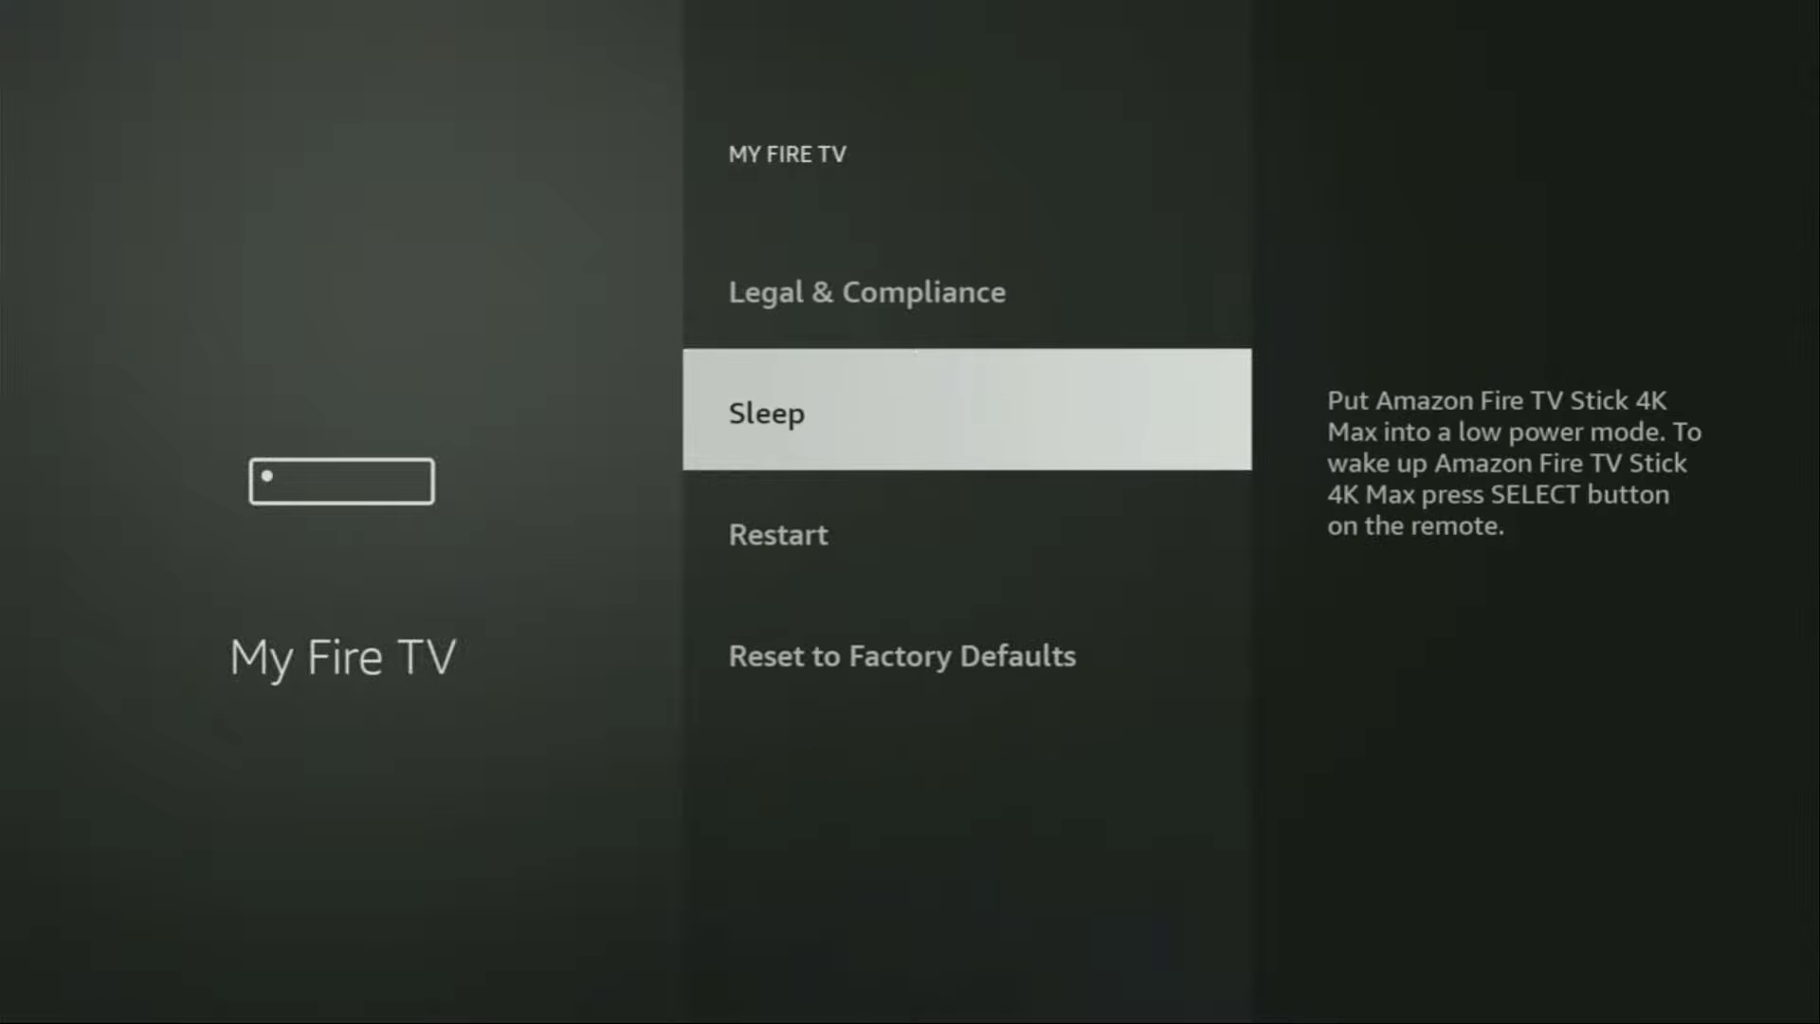
pyautogui.press('Down')
pyautogui.press('Up')
pyautogui.press('Up')
pyautogui.press('Up')
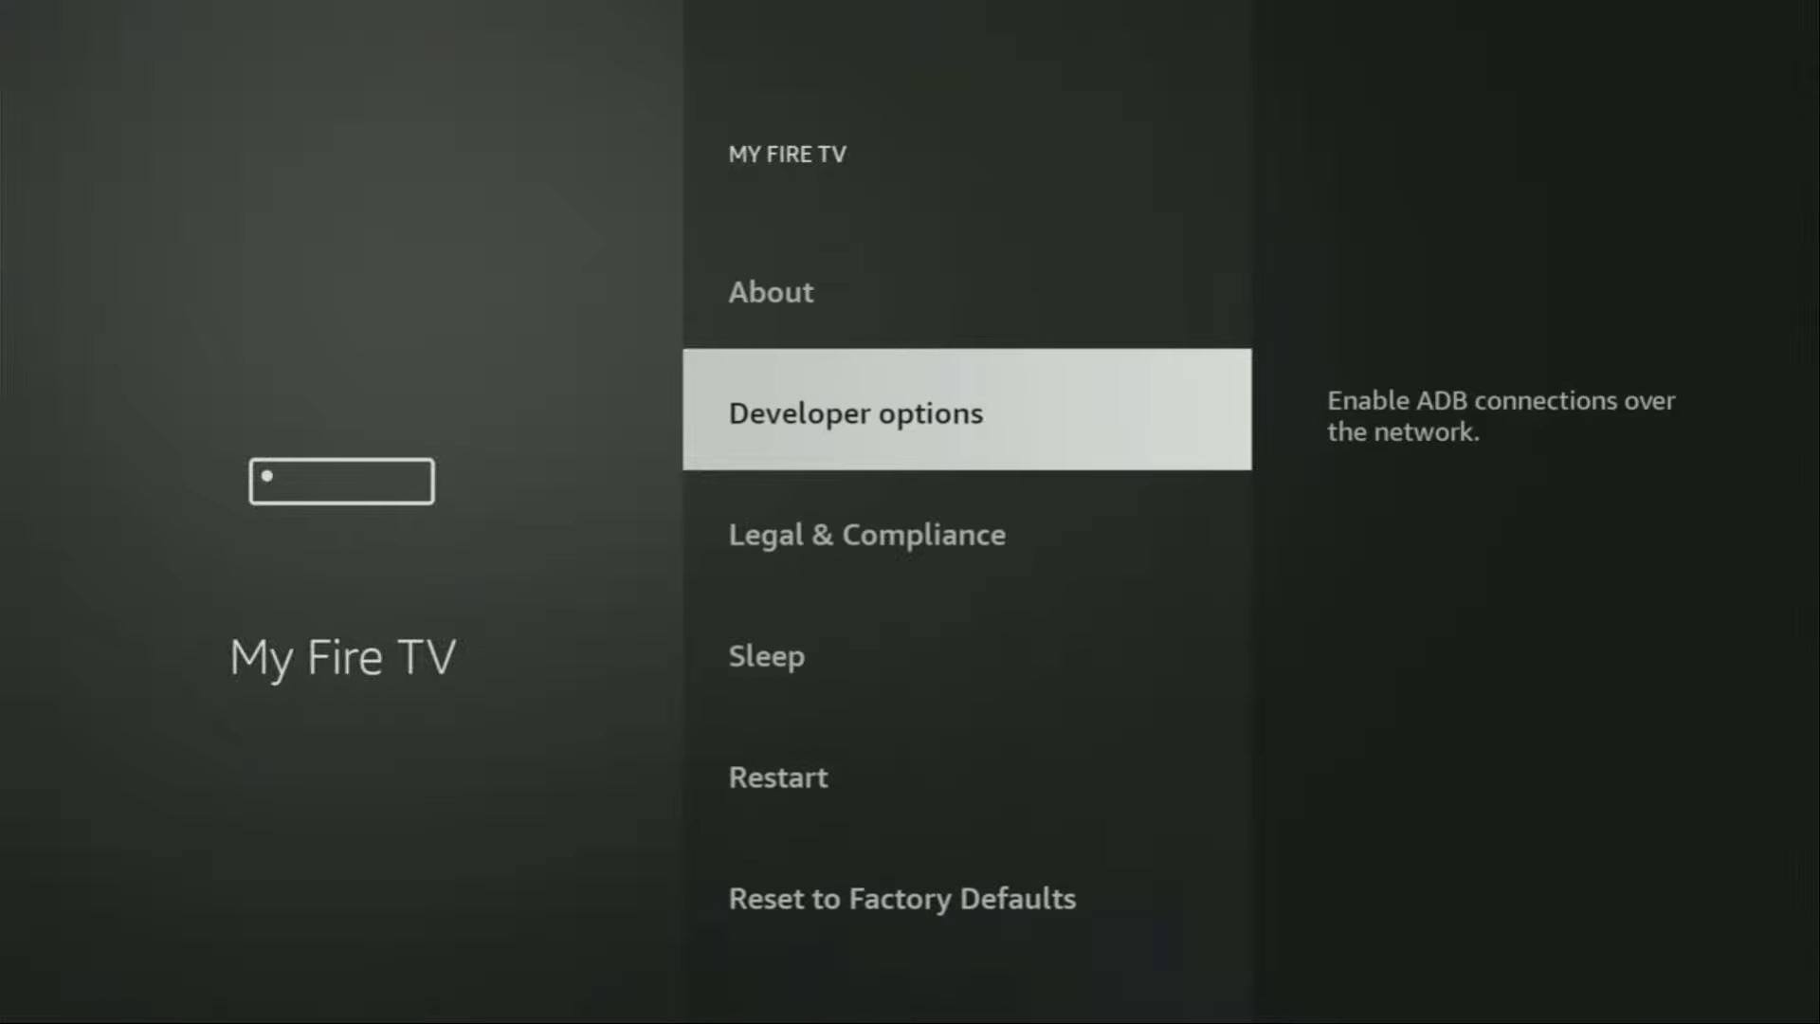
pyautogui.press('Up')
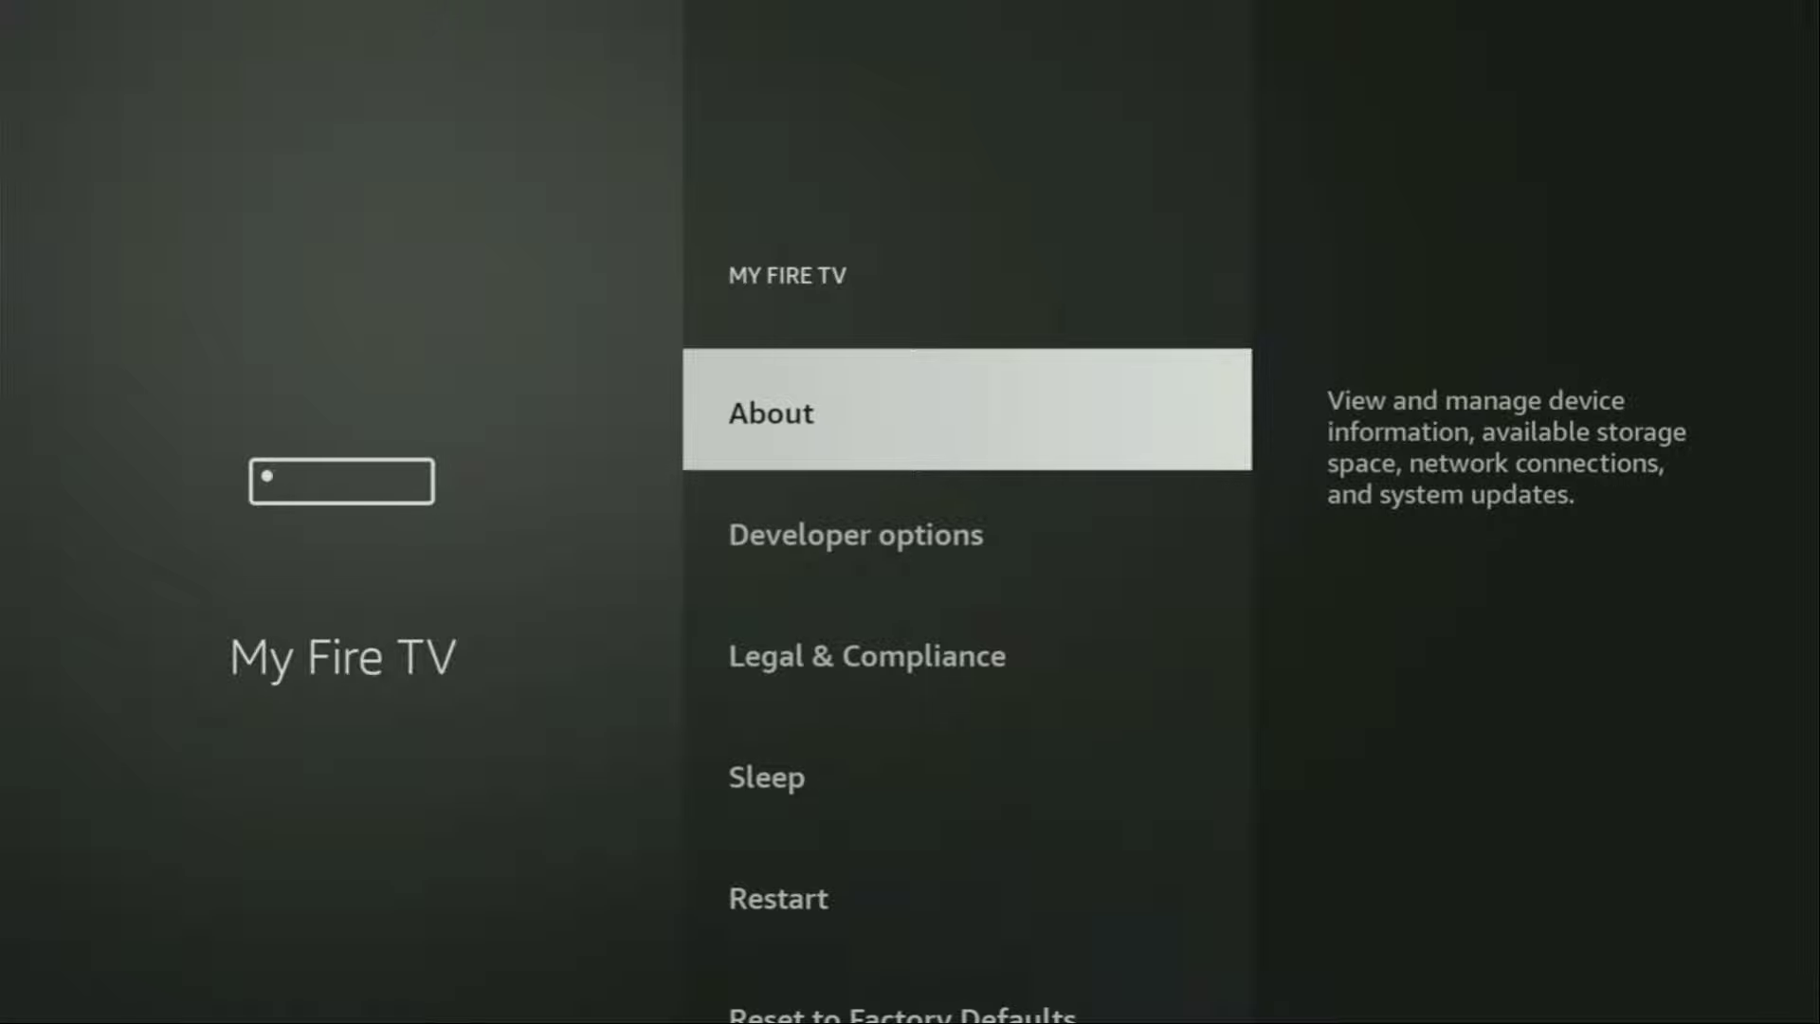
pyautogui.press('Return')
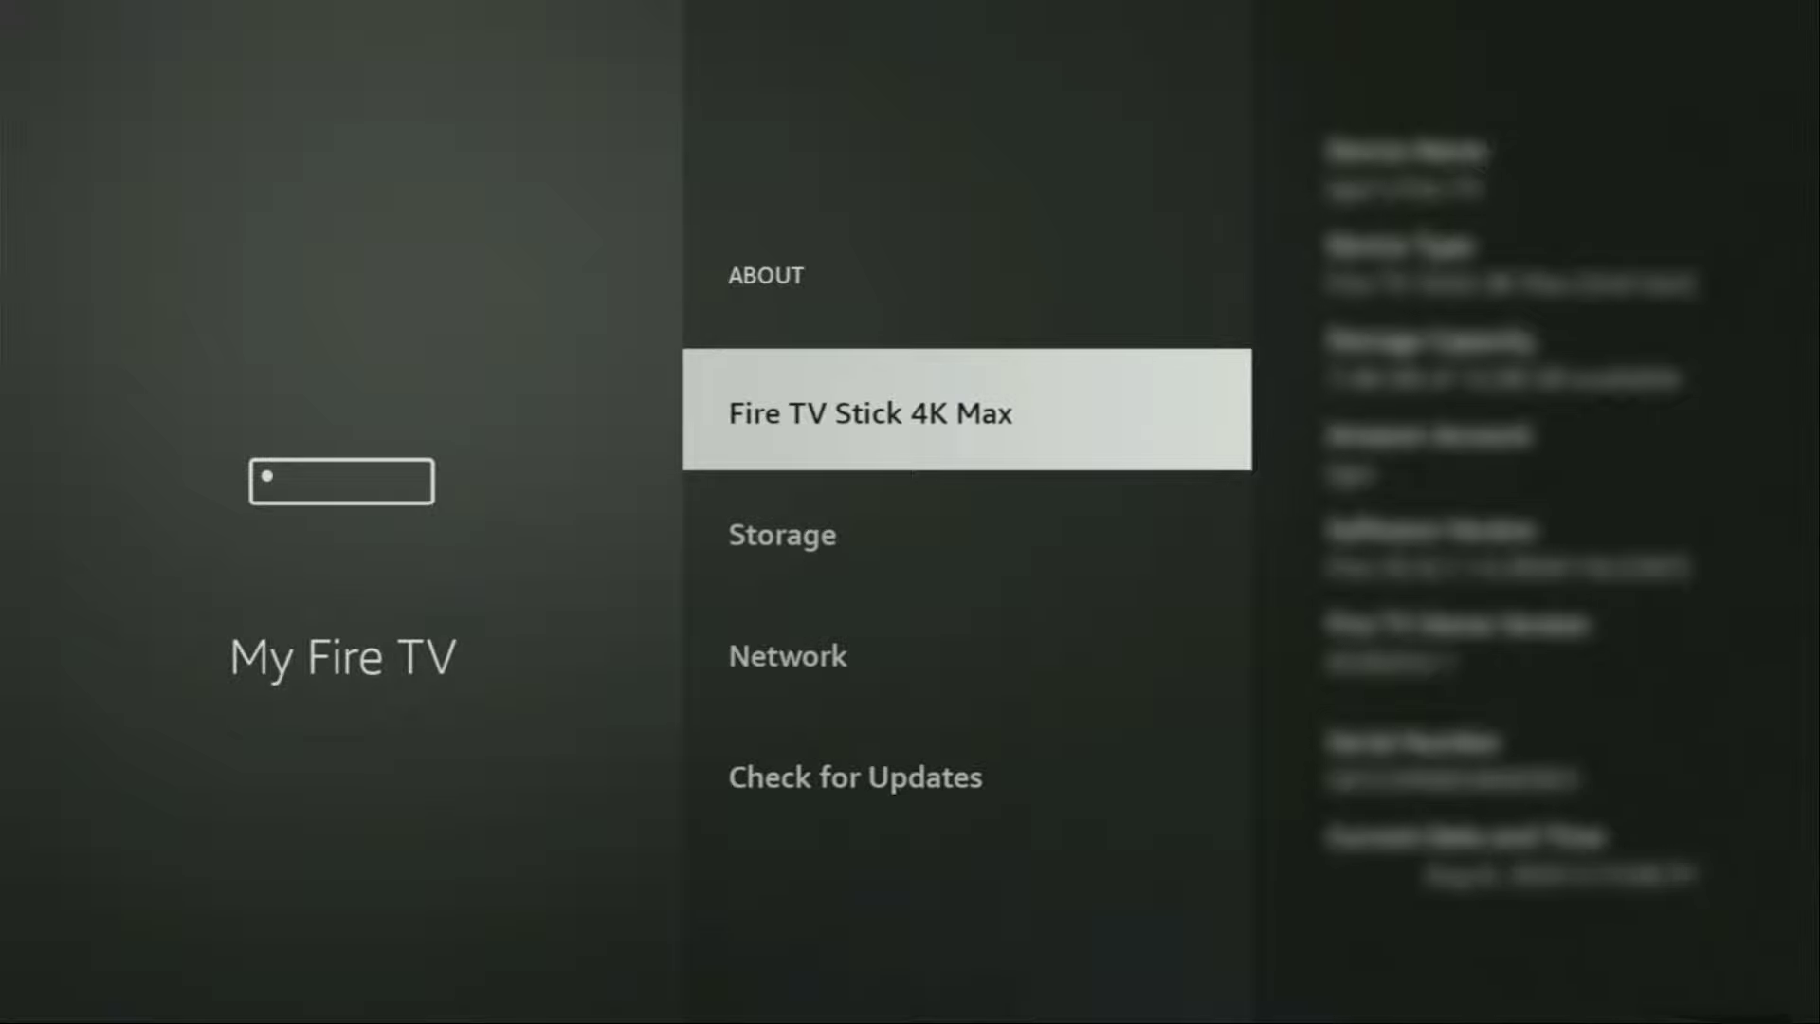
pyautogui.press('Return')
pyautogui.press('Return')
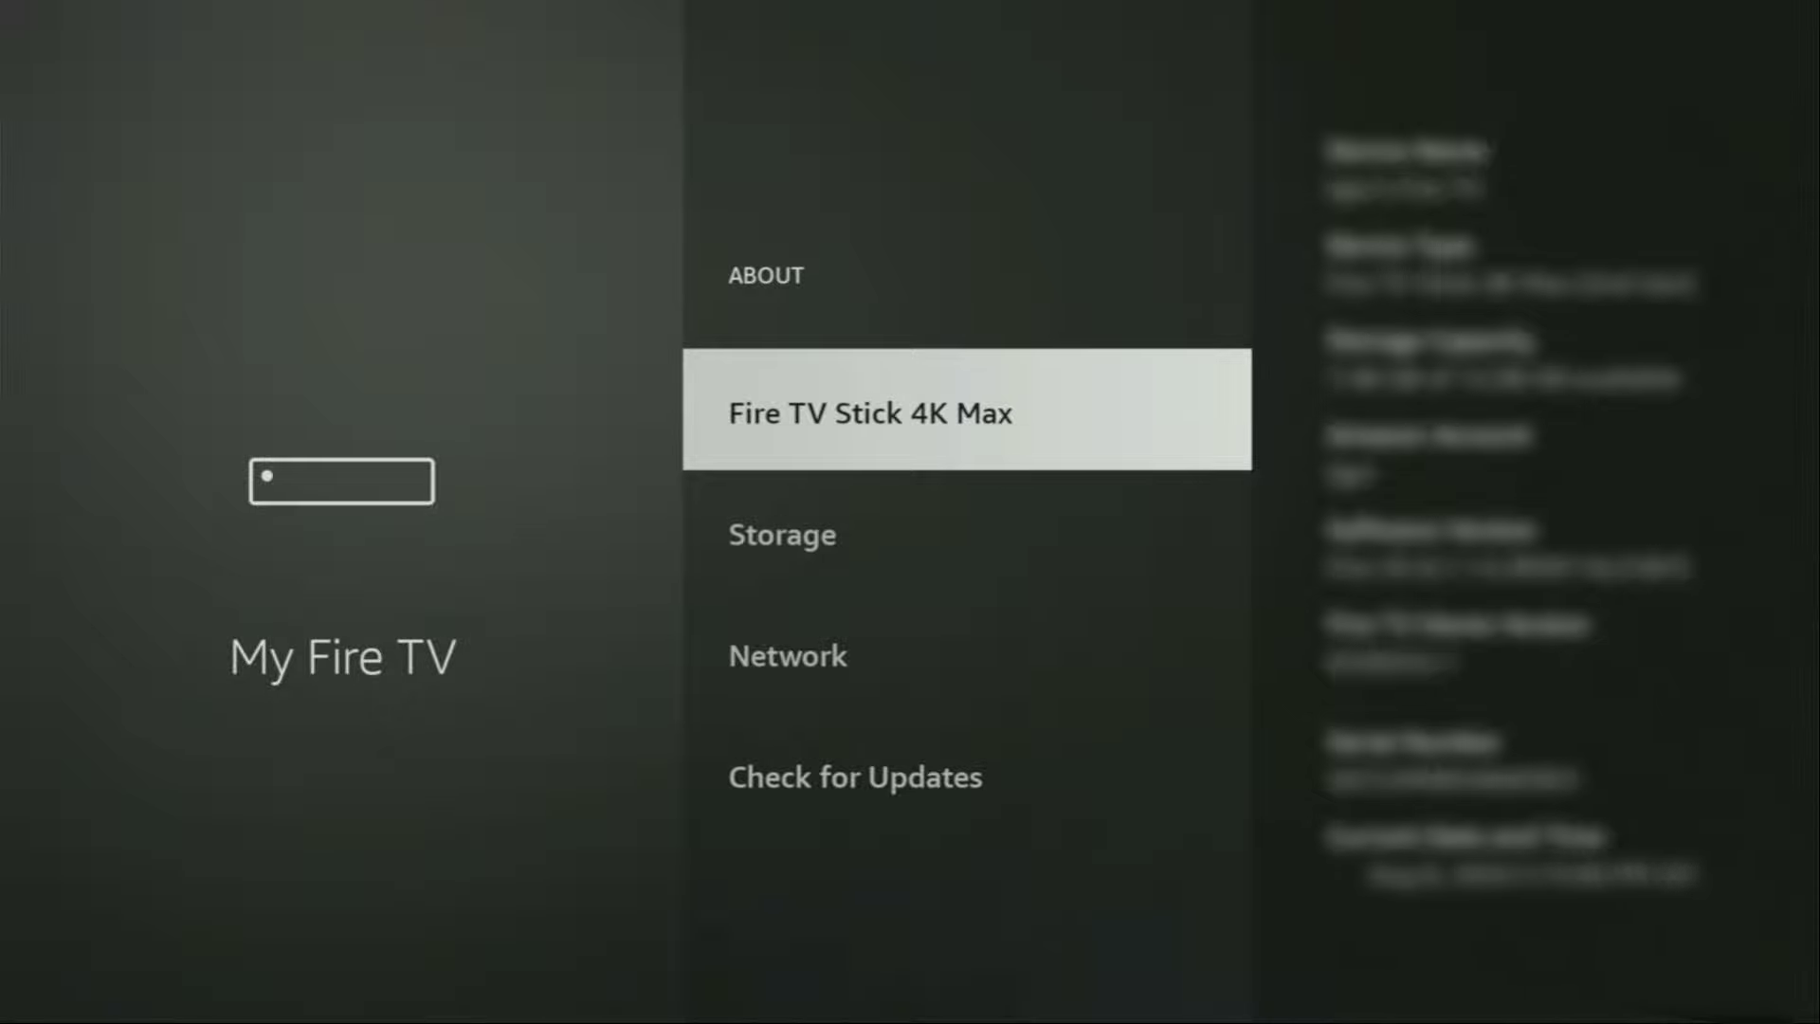
# In Developer options, toggle ADB debugging off and on, then open Install unknown apps.
pyautogui.press('Escape')
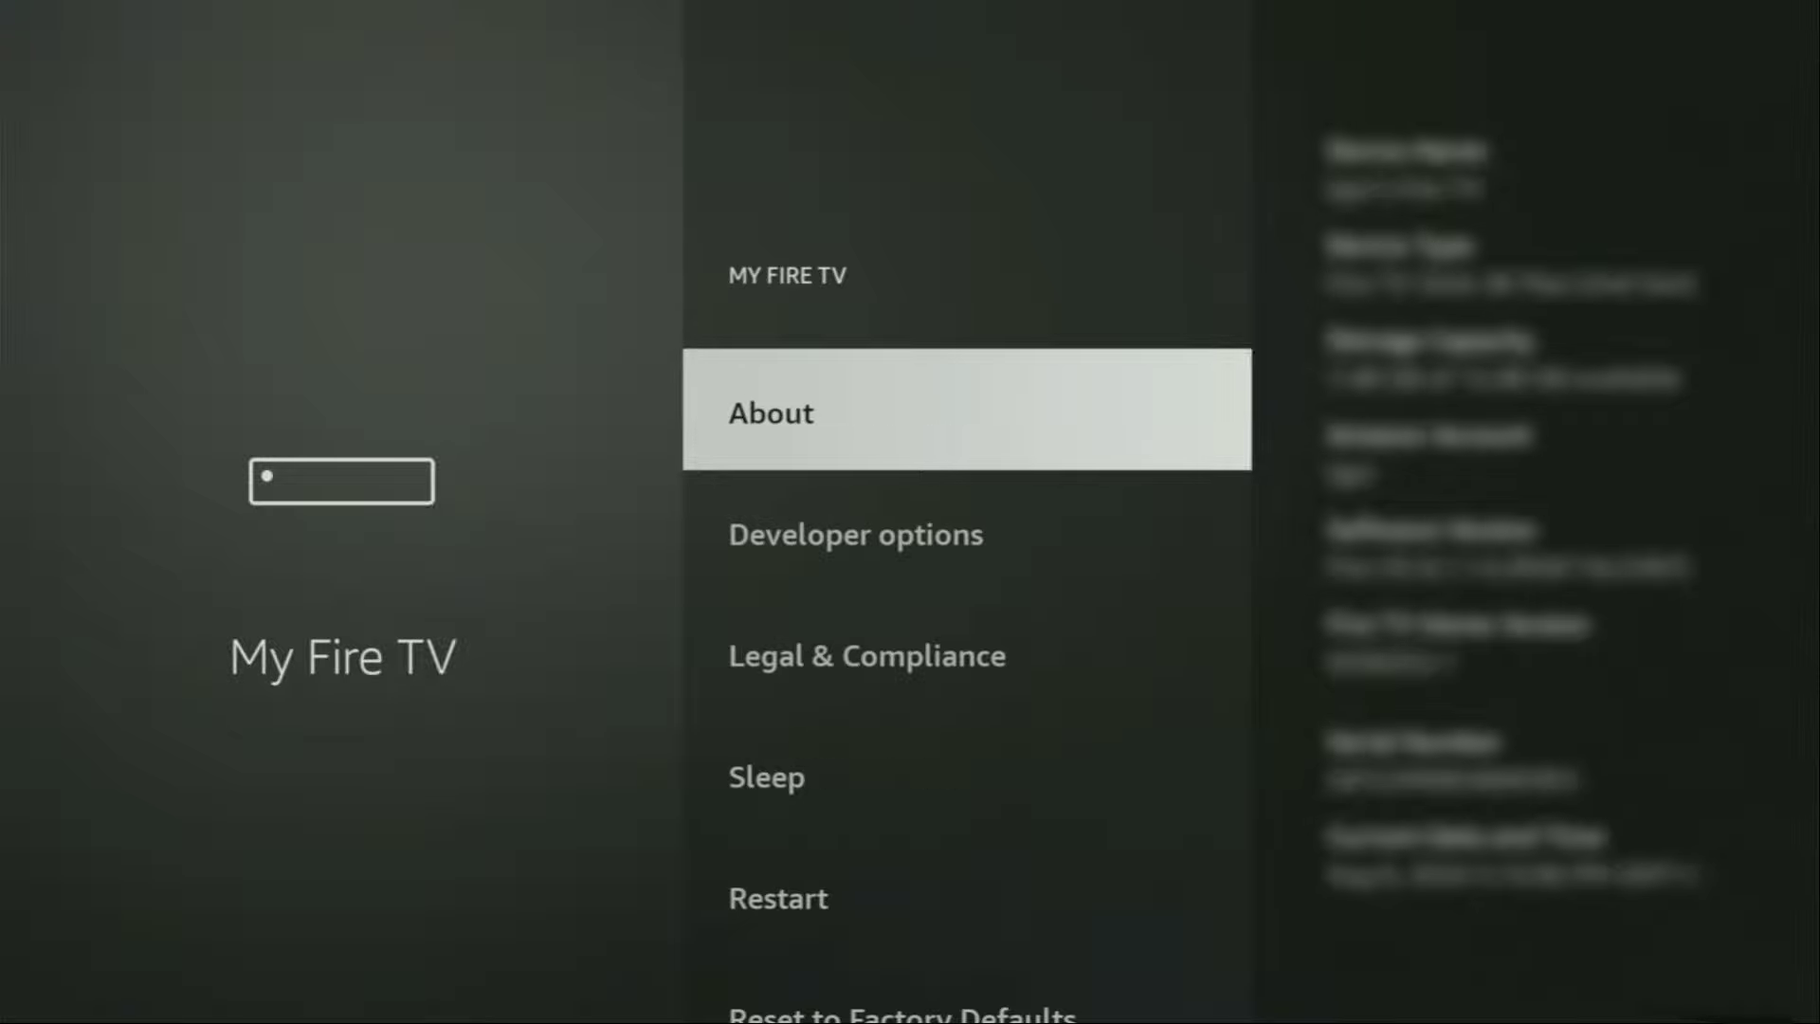
pyautogui.press('Down')
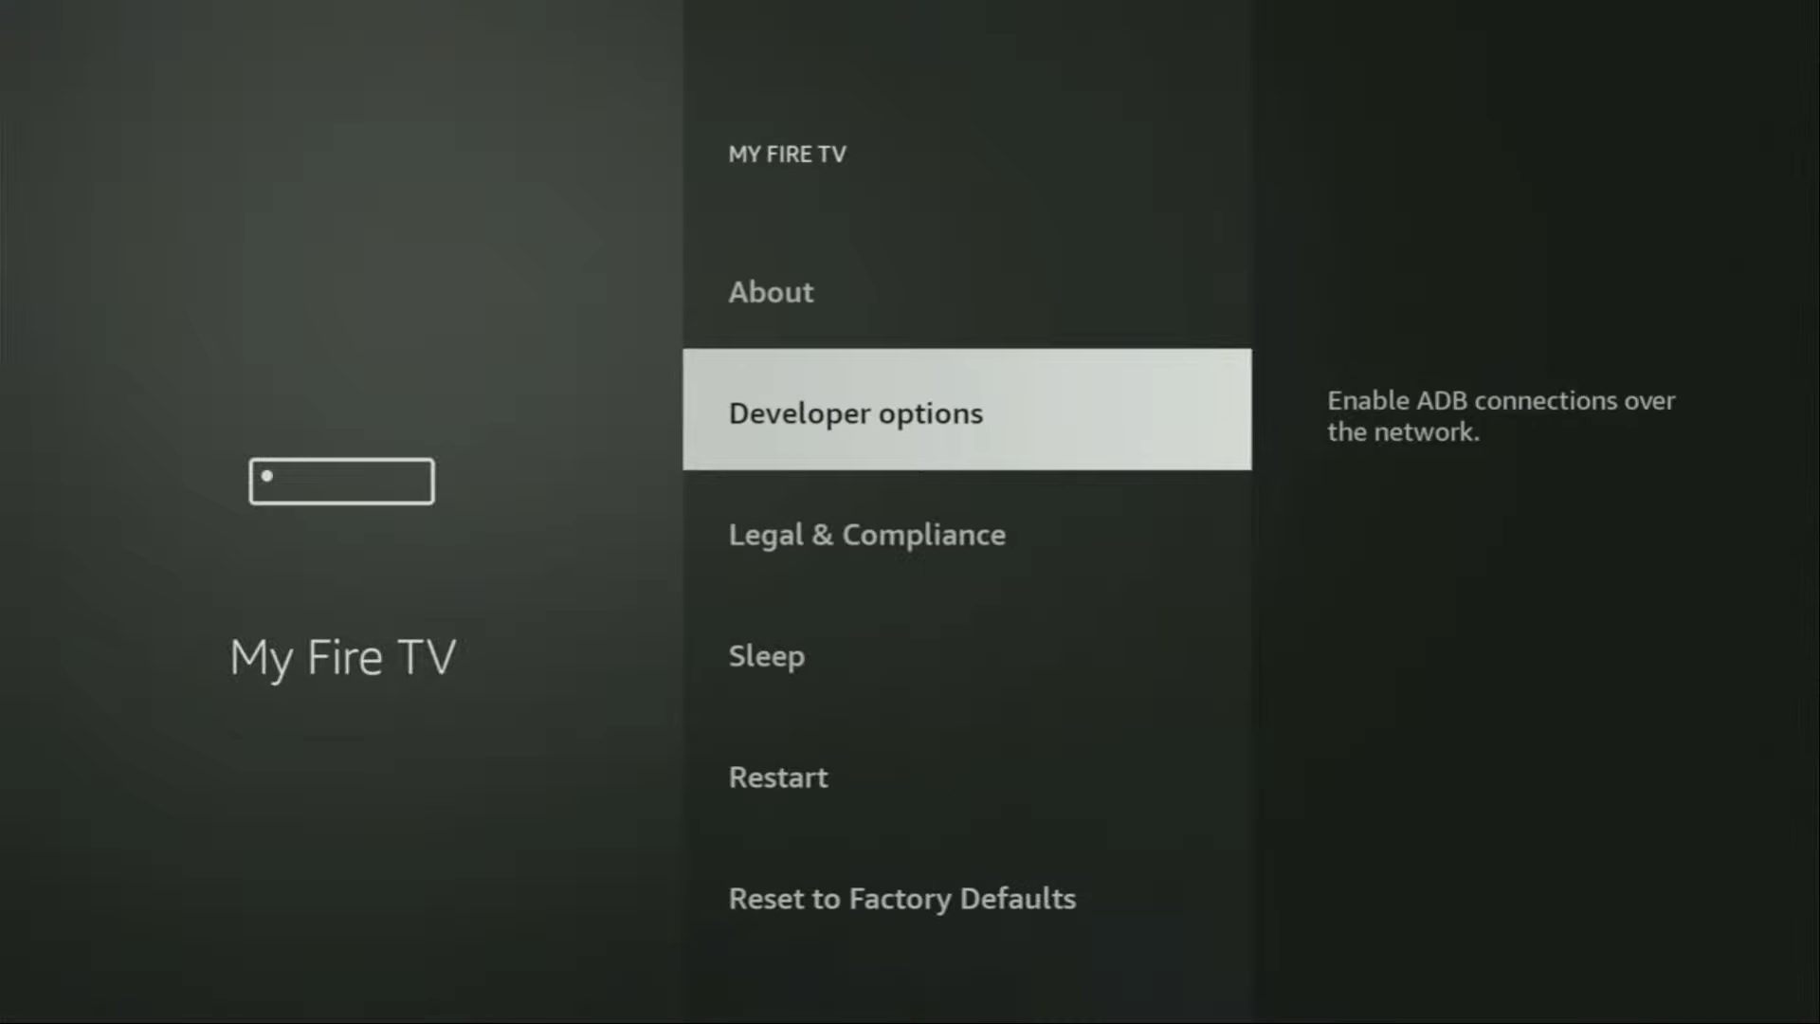
pyautogui.press('Return')
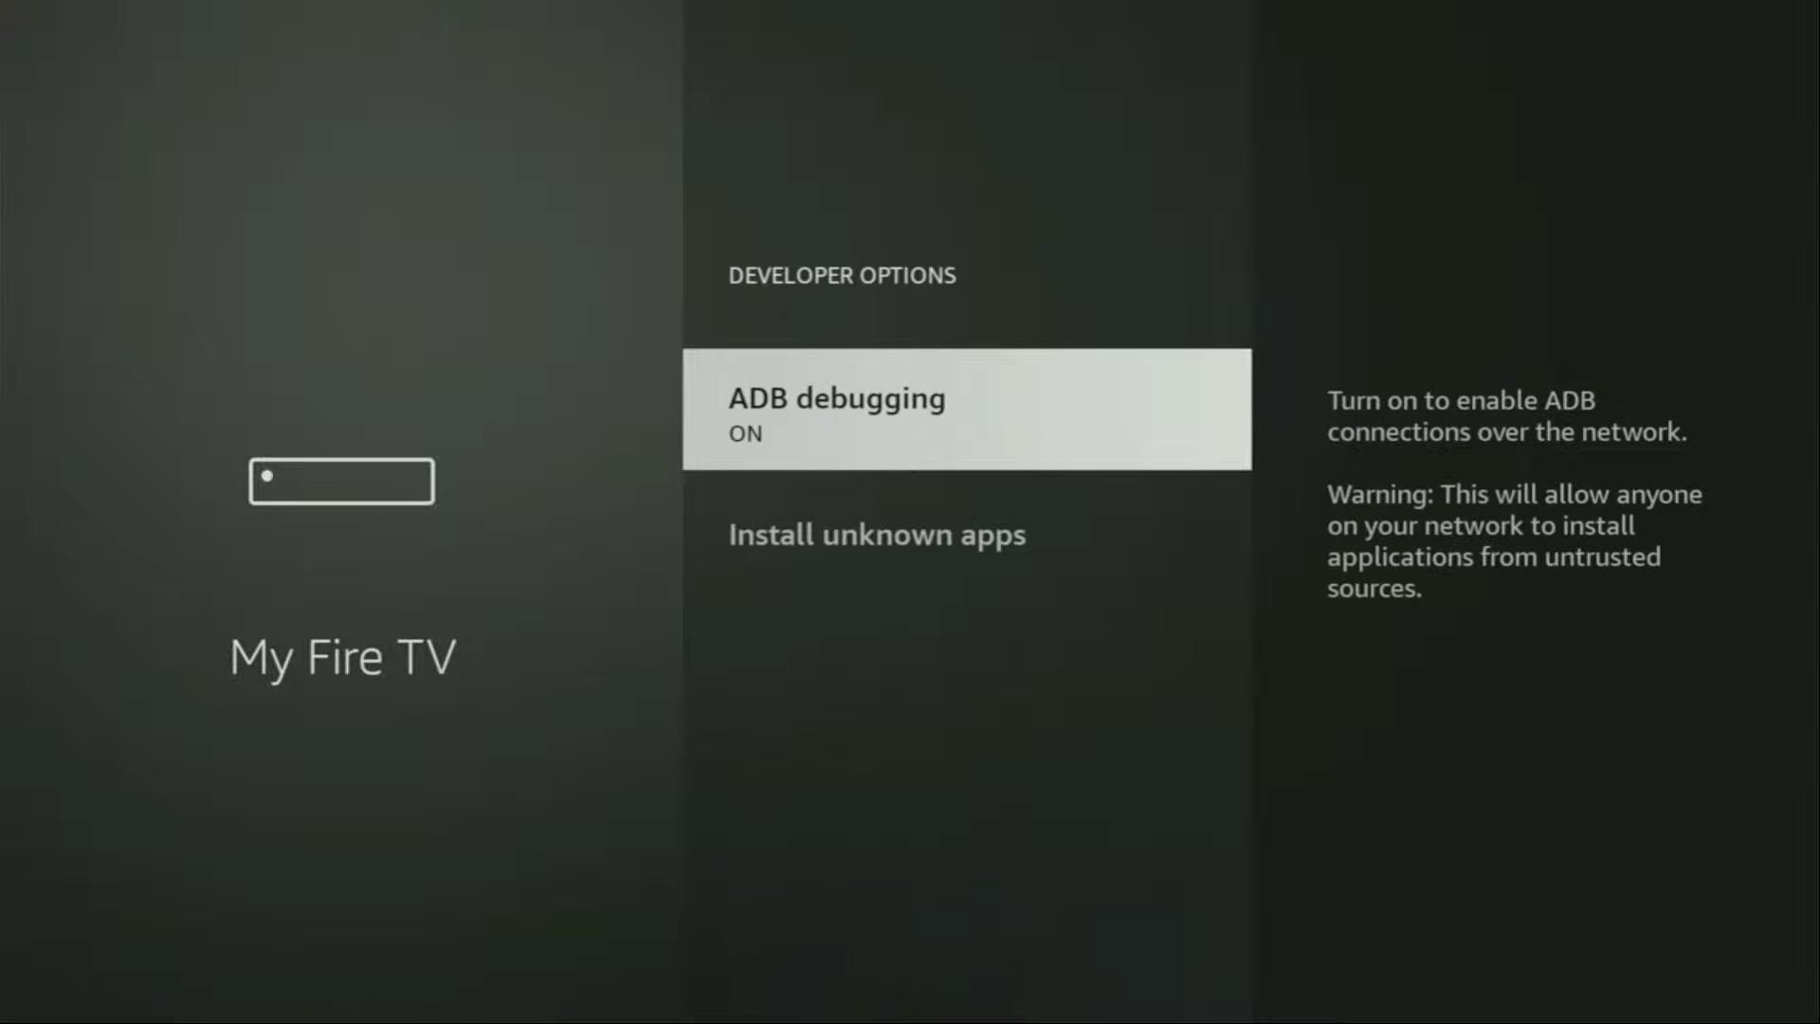
pyautogui.press('Return')
pyautogui.press('Return')
pyautogui.press('Down')
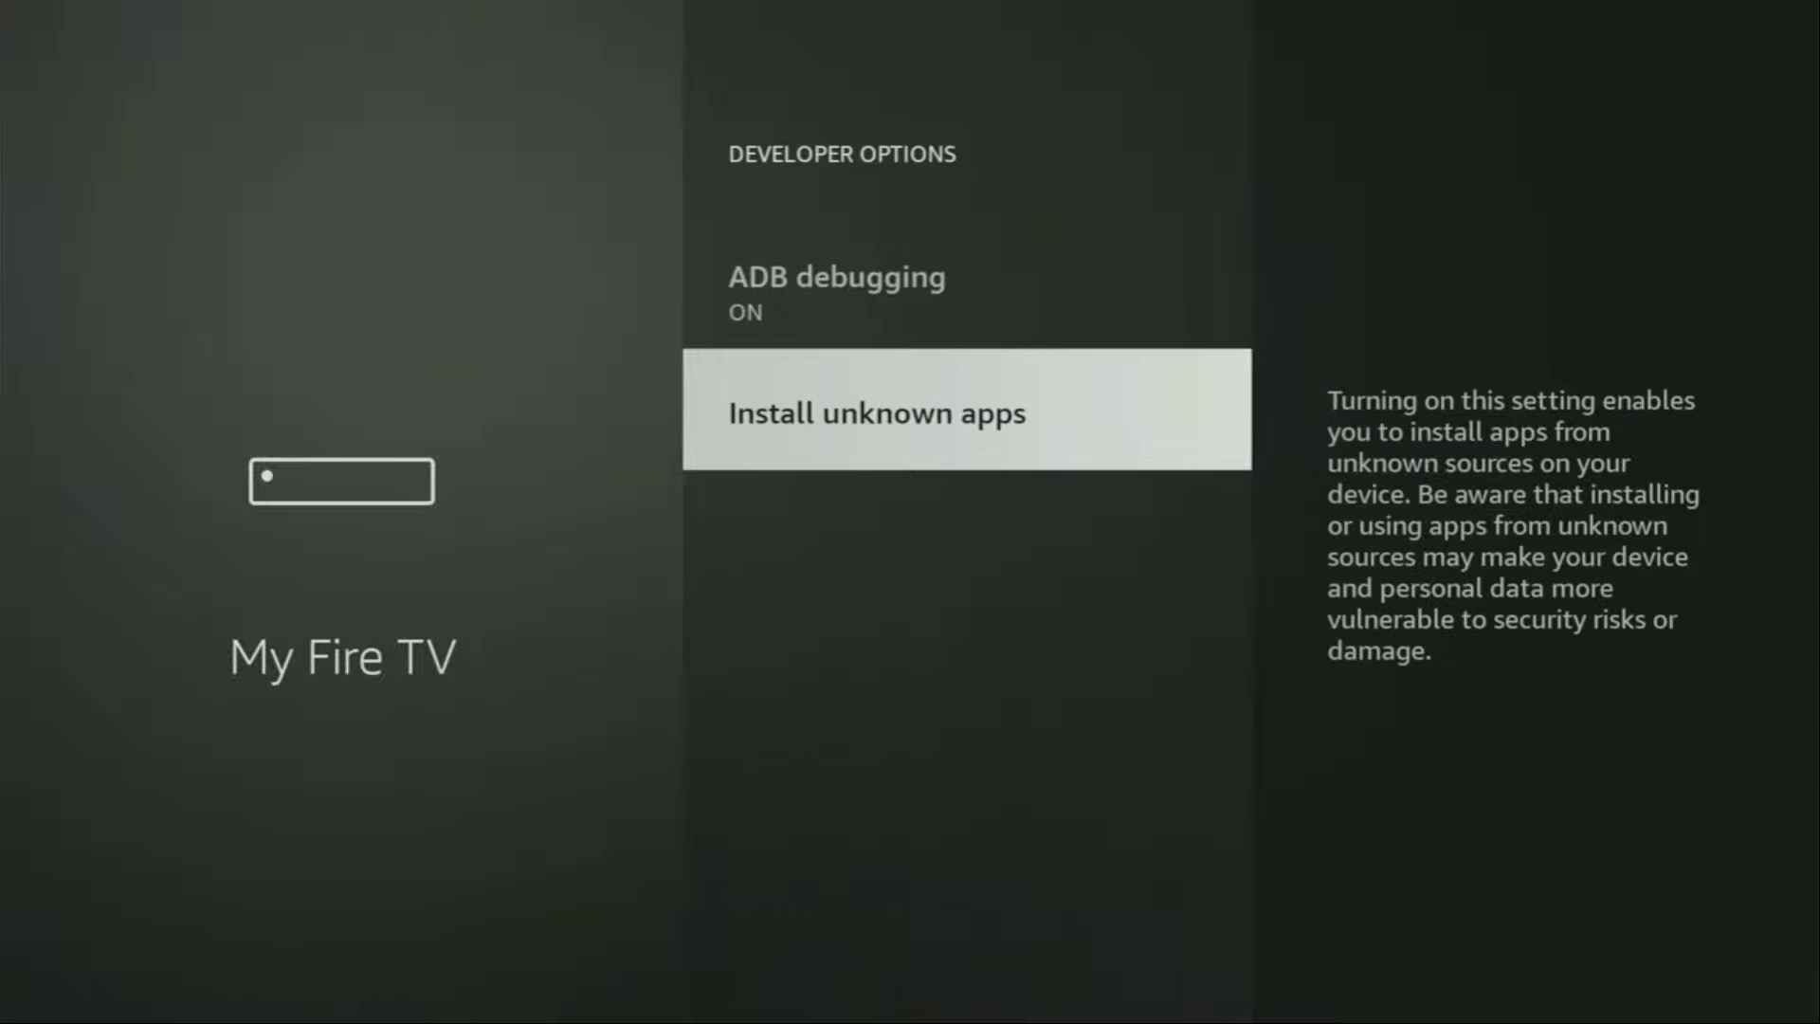
pyautogui.press('Return')
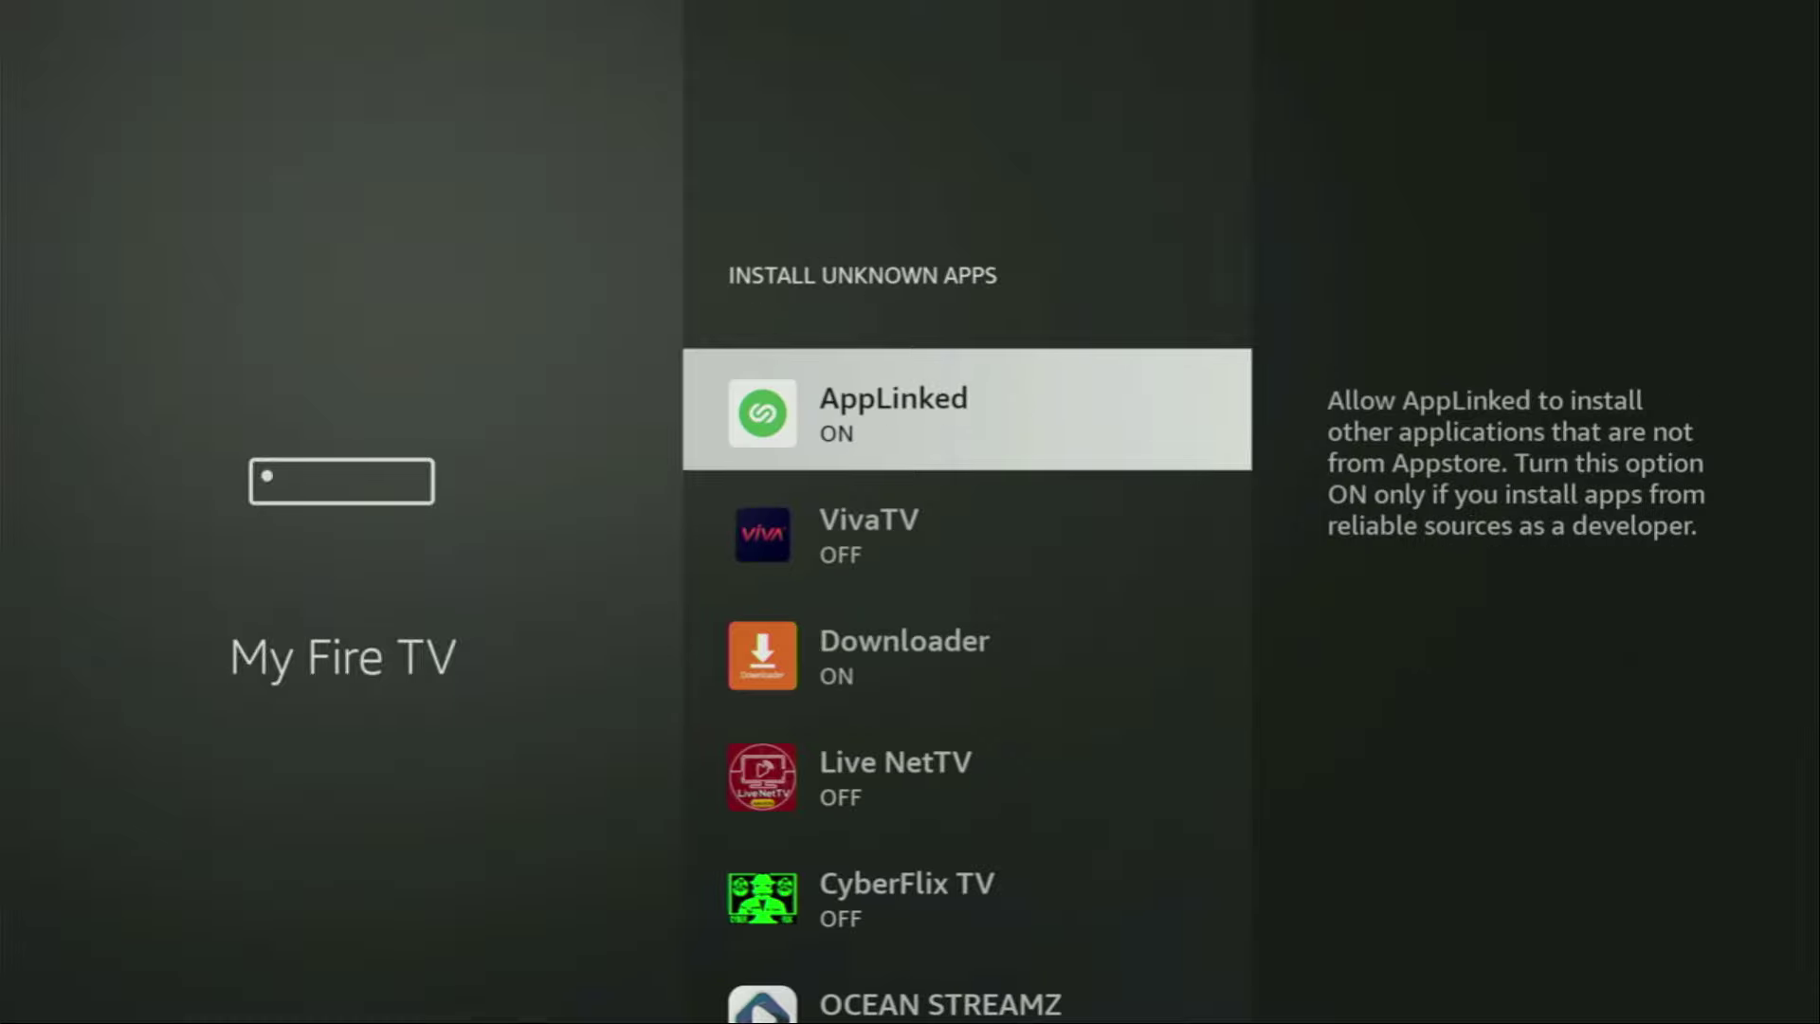
# Scroll the unknown-apps list past OnStream and back up to confirm Downloader is ON.
pyautogui.press('Down')
pyautogui.press('Down')
pyautogui.press('Return')
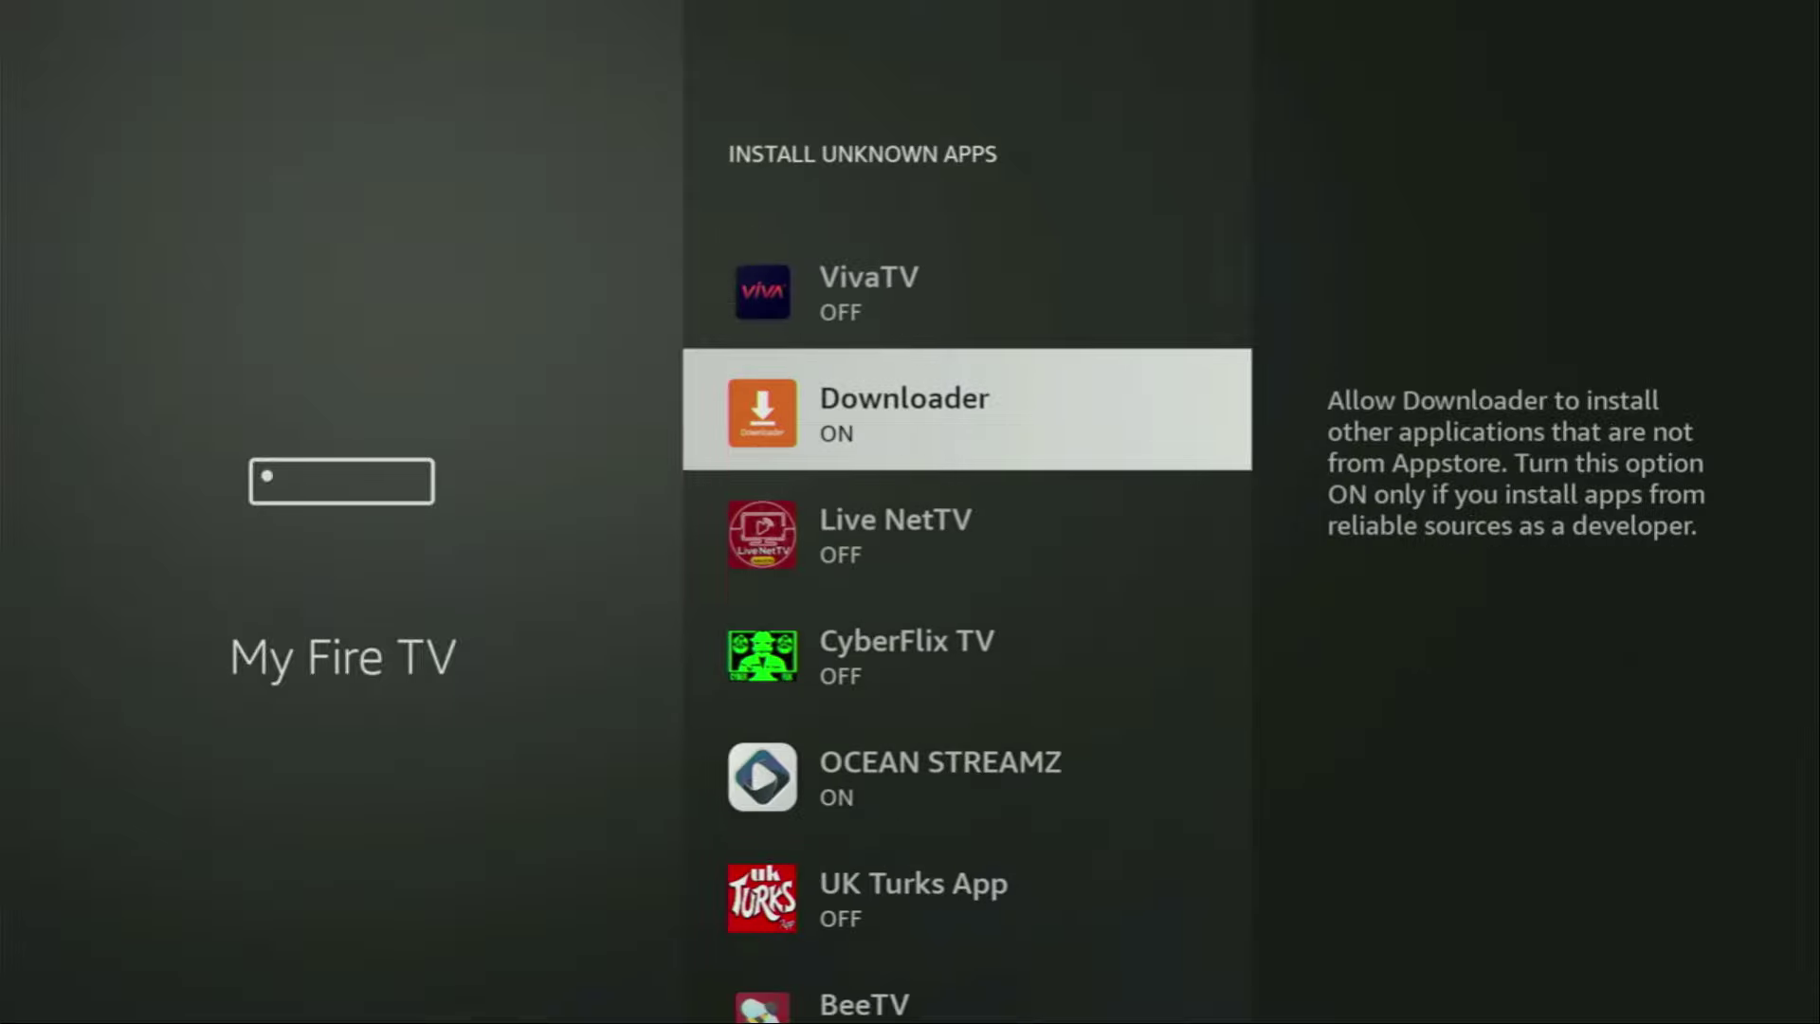
pyautogui.press('Down')
pyautogui.press('Down')
pyautogui.press('Down')
pyautogui.press('Down')
pyautogui.press('Down')
pyautogui.press('Down')
pyautogui.press('Down')
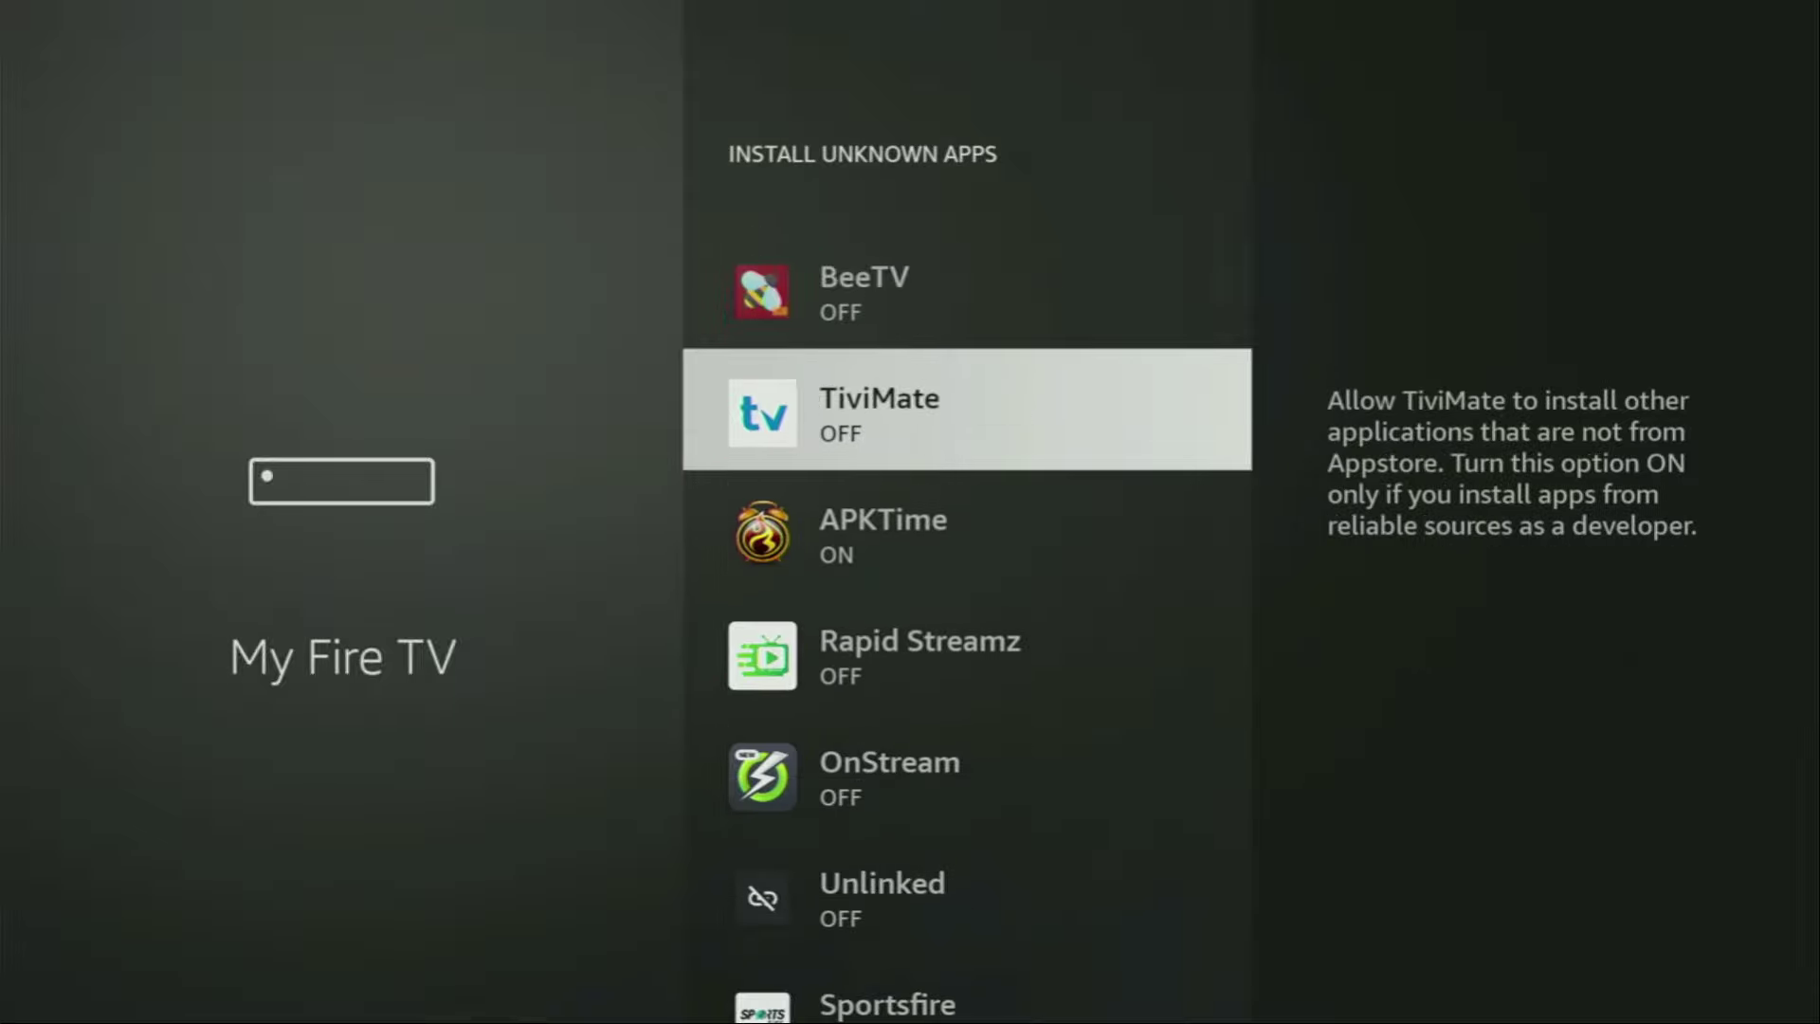
pyautogui.press('Down')
pyautogui.press('Down')
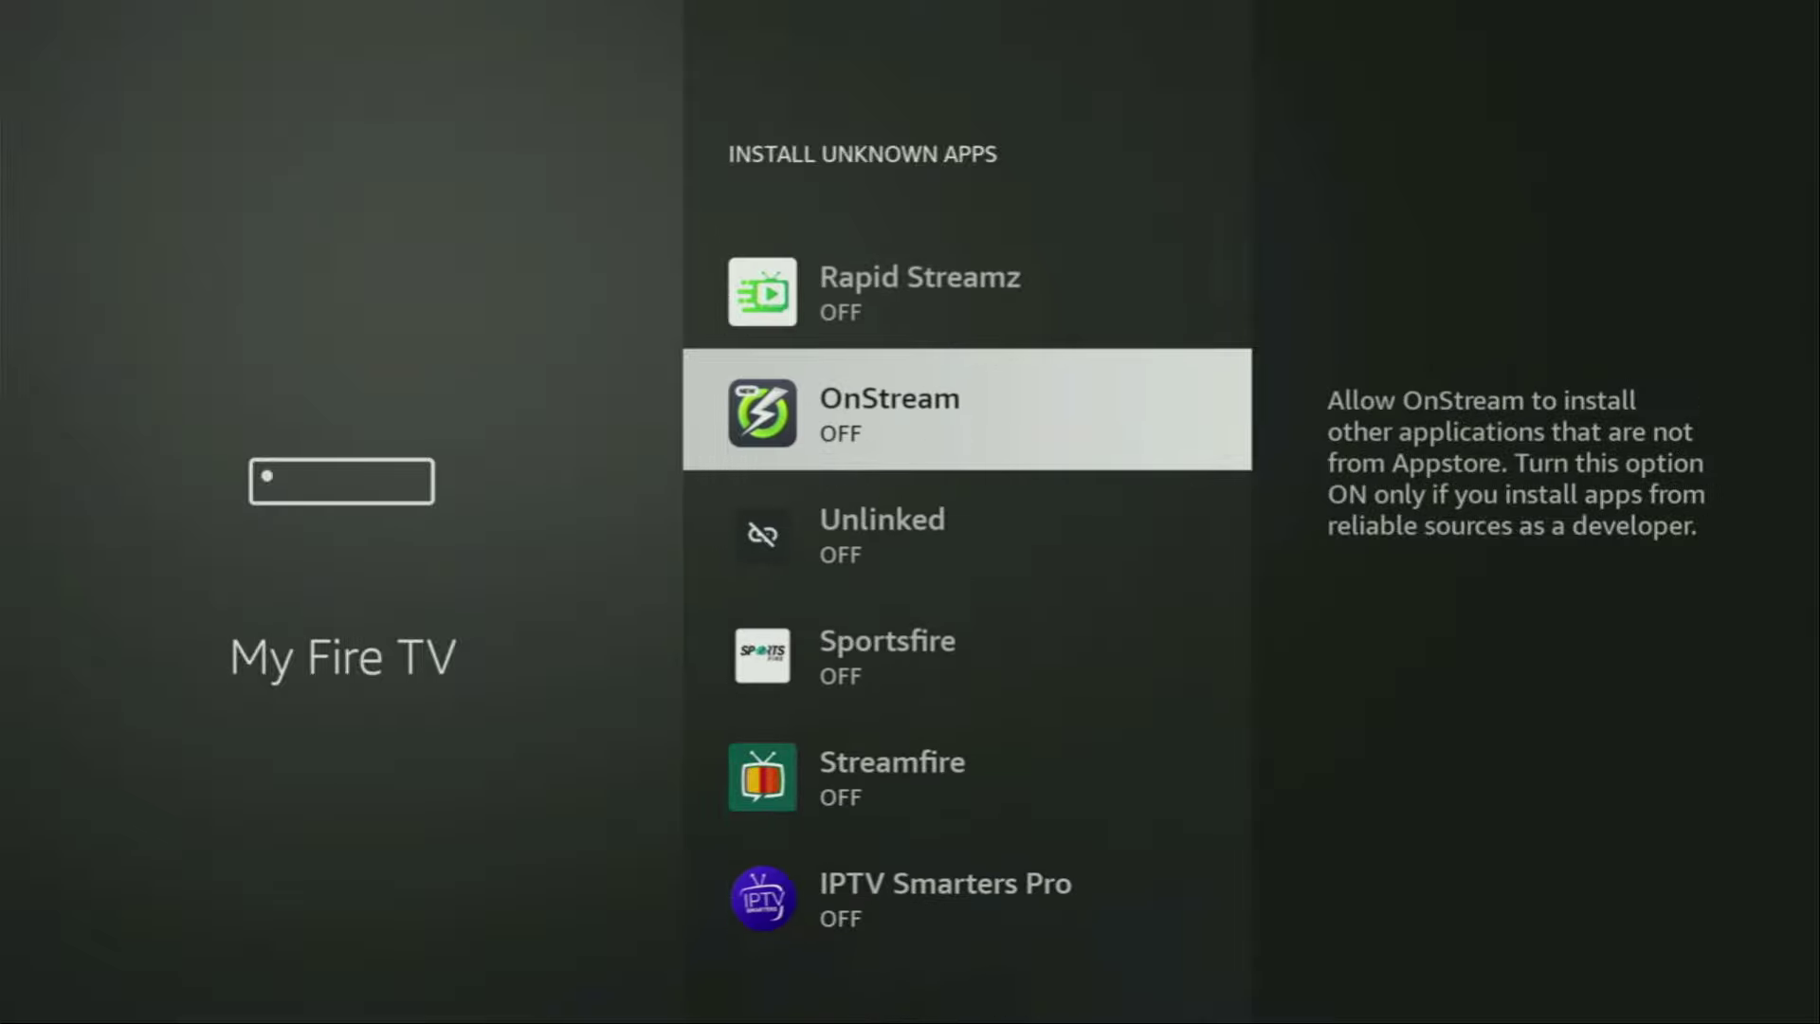
pyautogui.press('Down')
pyautogui.press('Down')
pyautogui.press('Down')
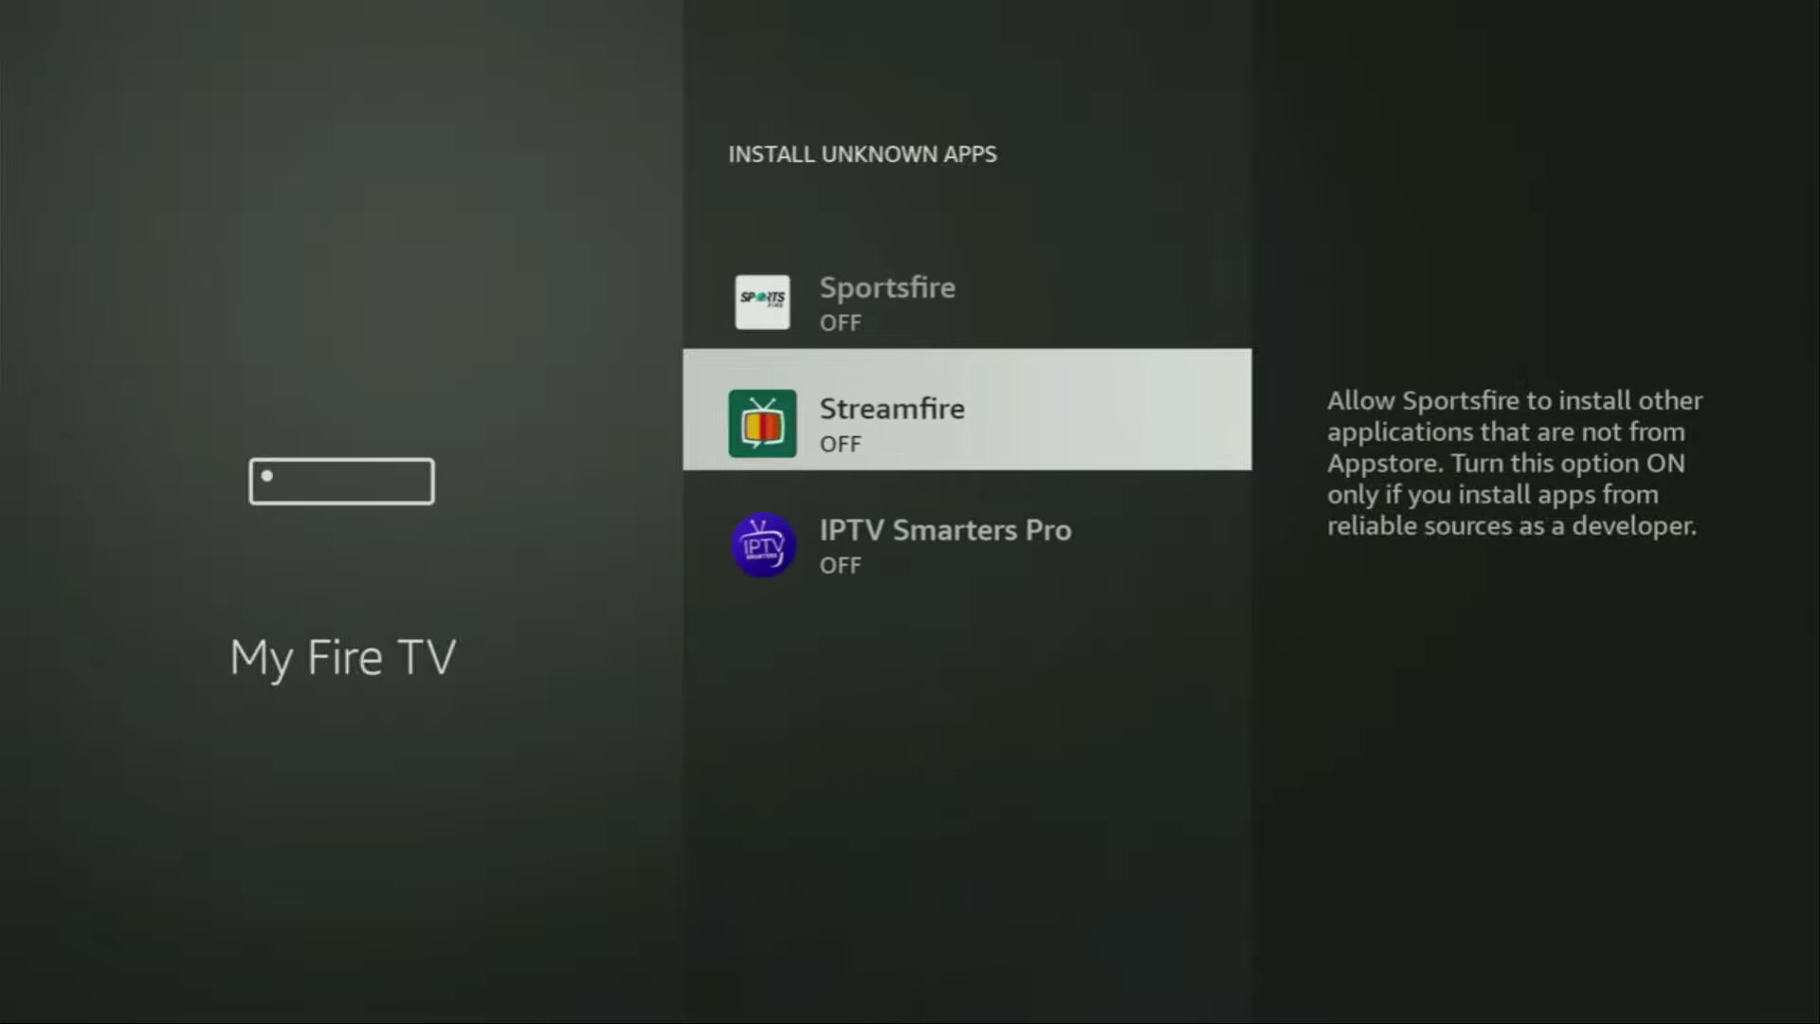
pyautogui.press('Down')
pyautogui.press('Up')
pyautogui.press('Up')
pyautogui.press('Up')
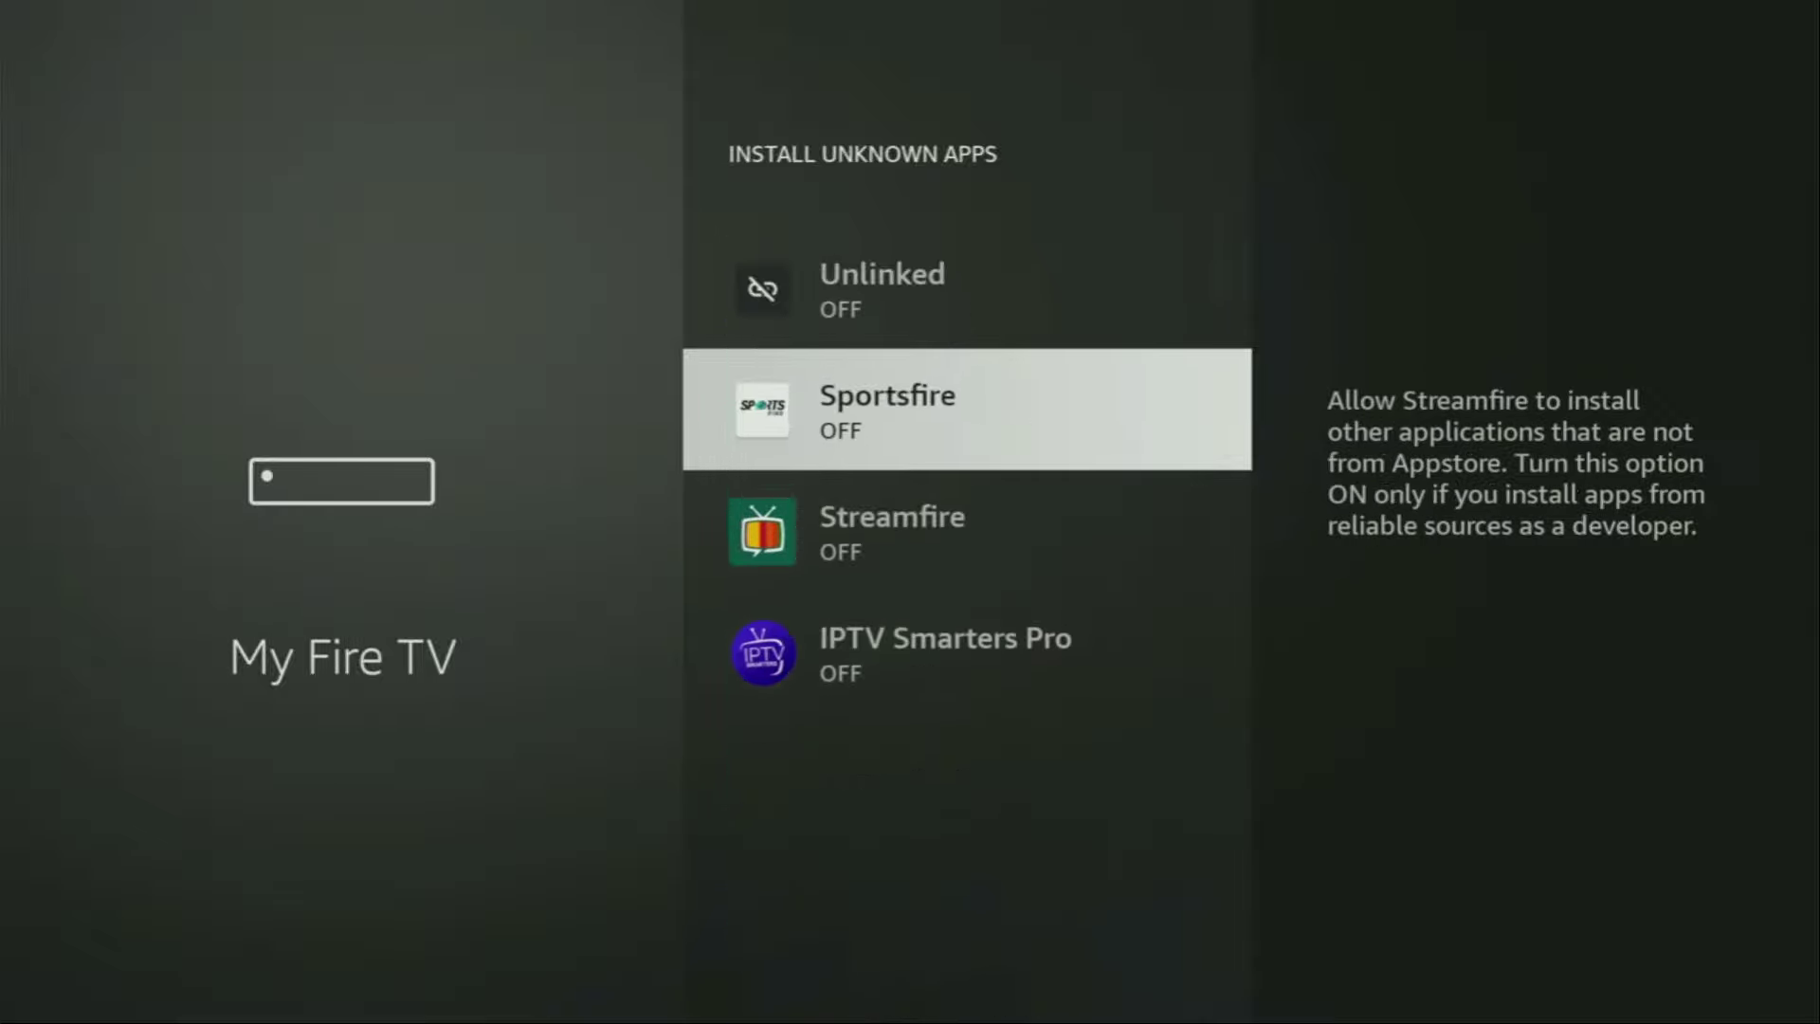
pyautogui.press('Up')
pyautogui.press('Up')
pyautogui.press('Up')
pyautogui.press('Up')
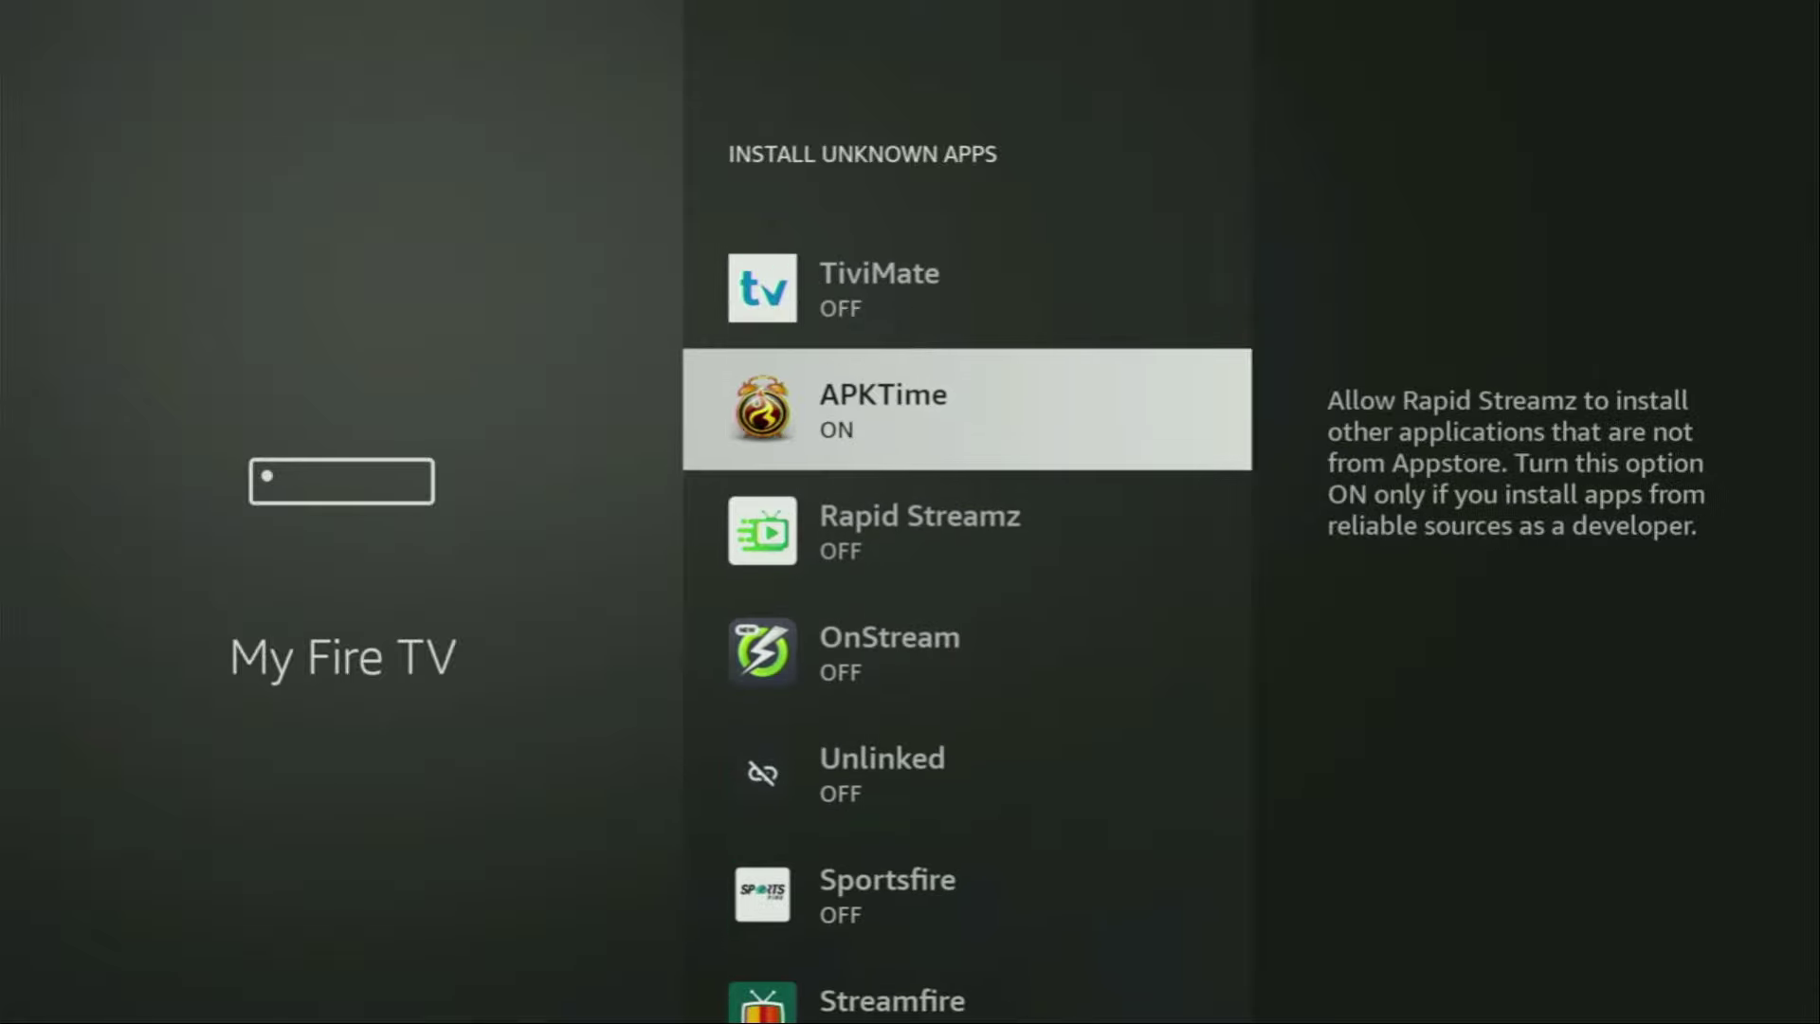
pyautogui.press('Up')
pyautogui.press('Up')
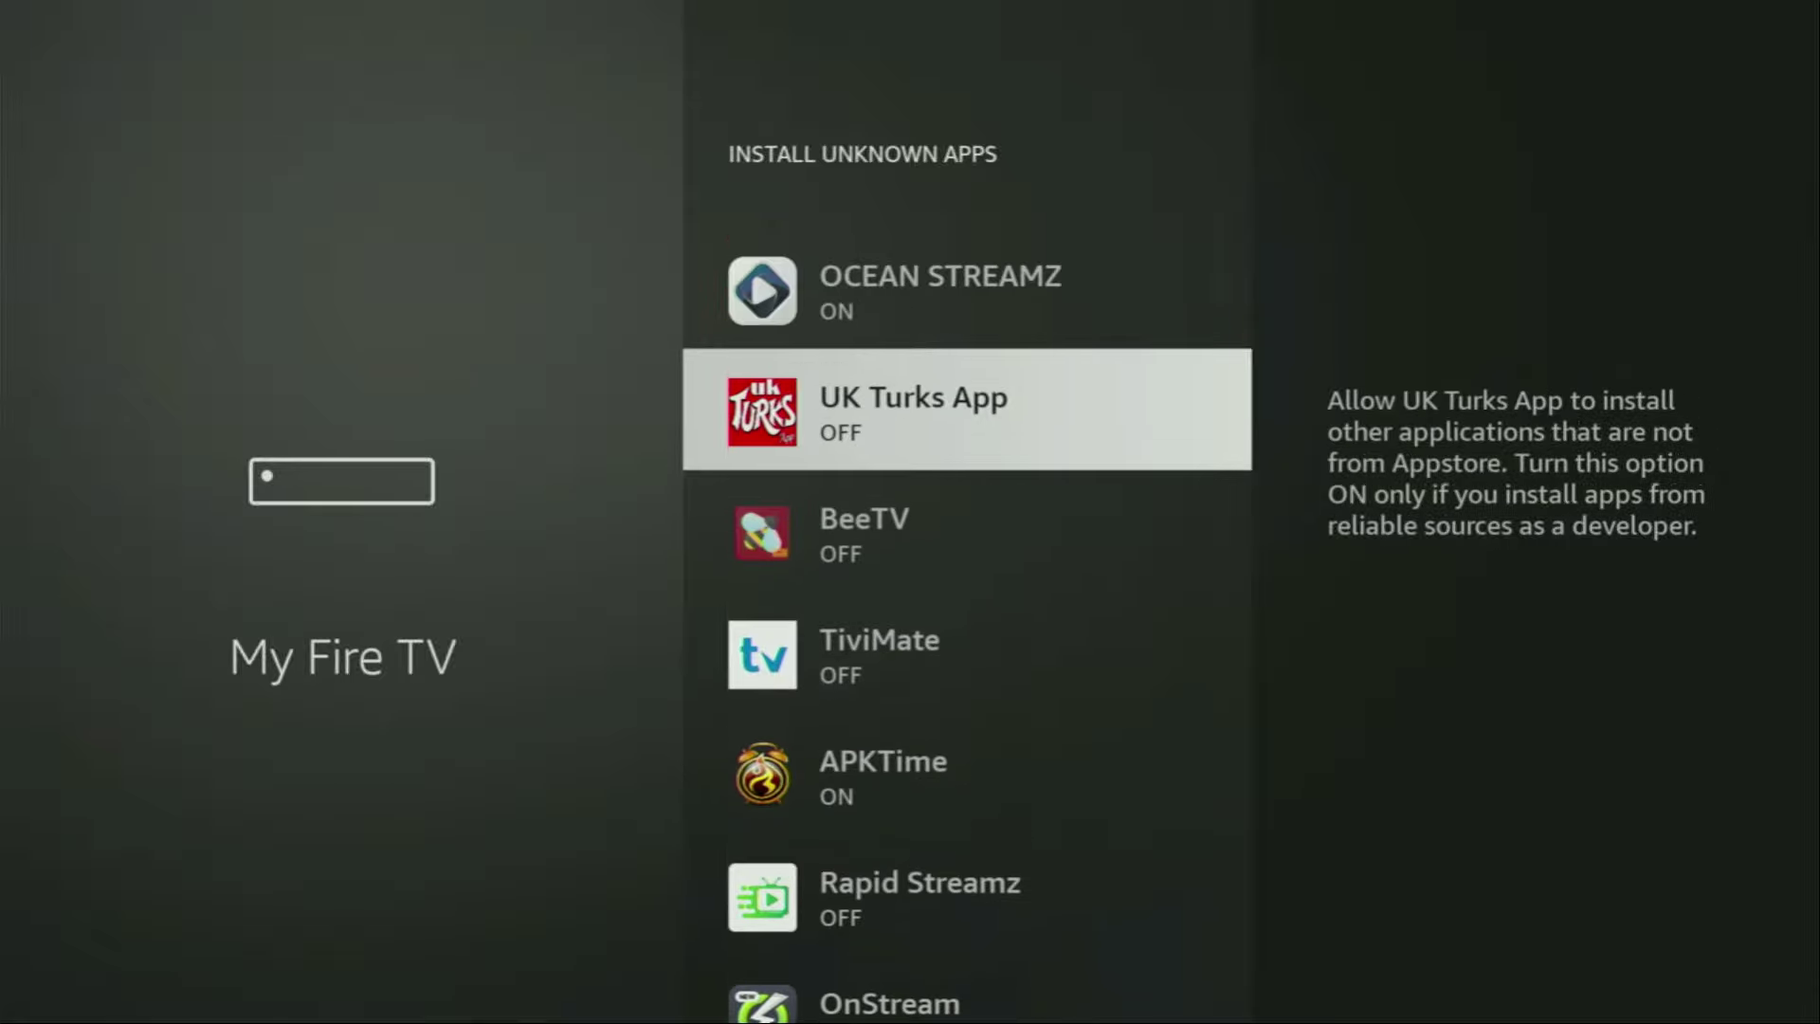
pyautogui.press('Up')
pyautogui.press('Up')
pyautogui.press('Up')
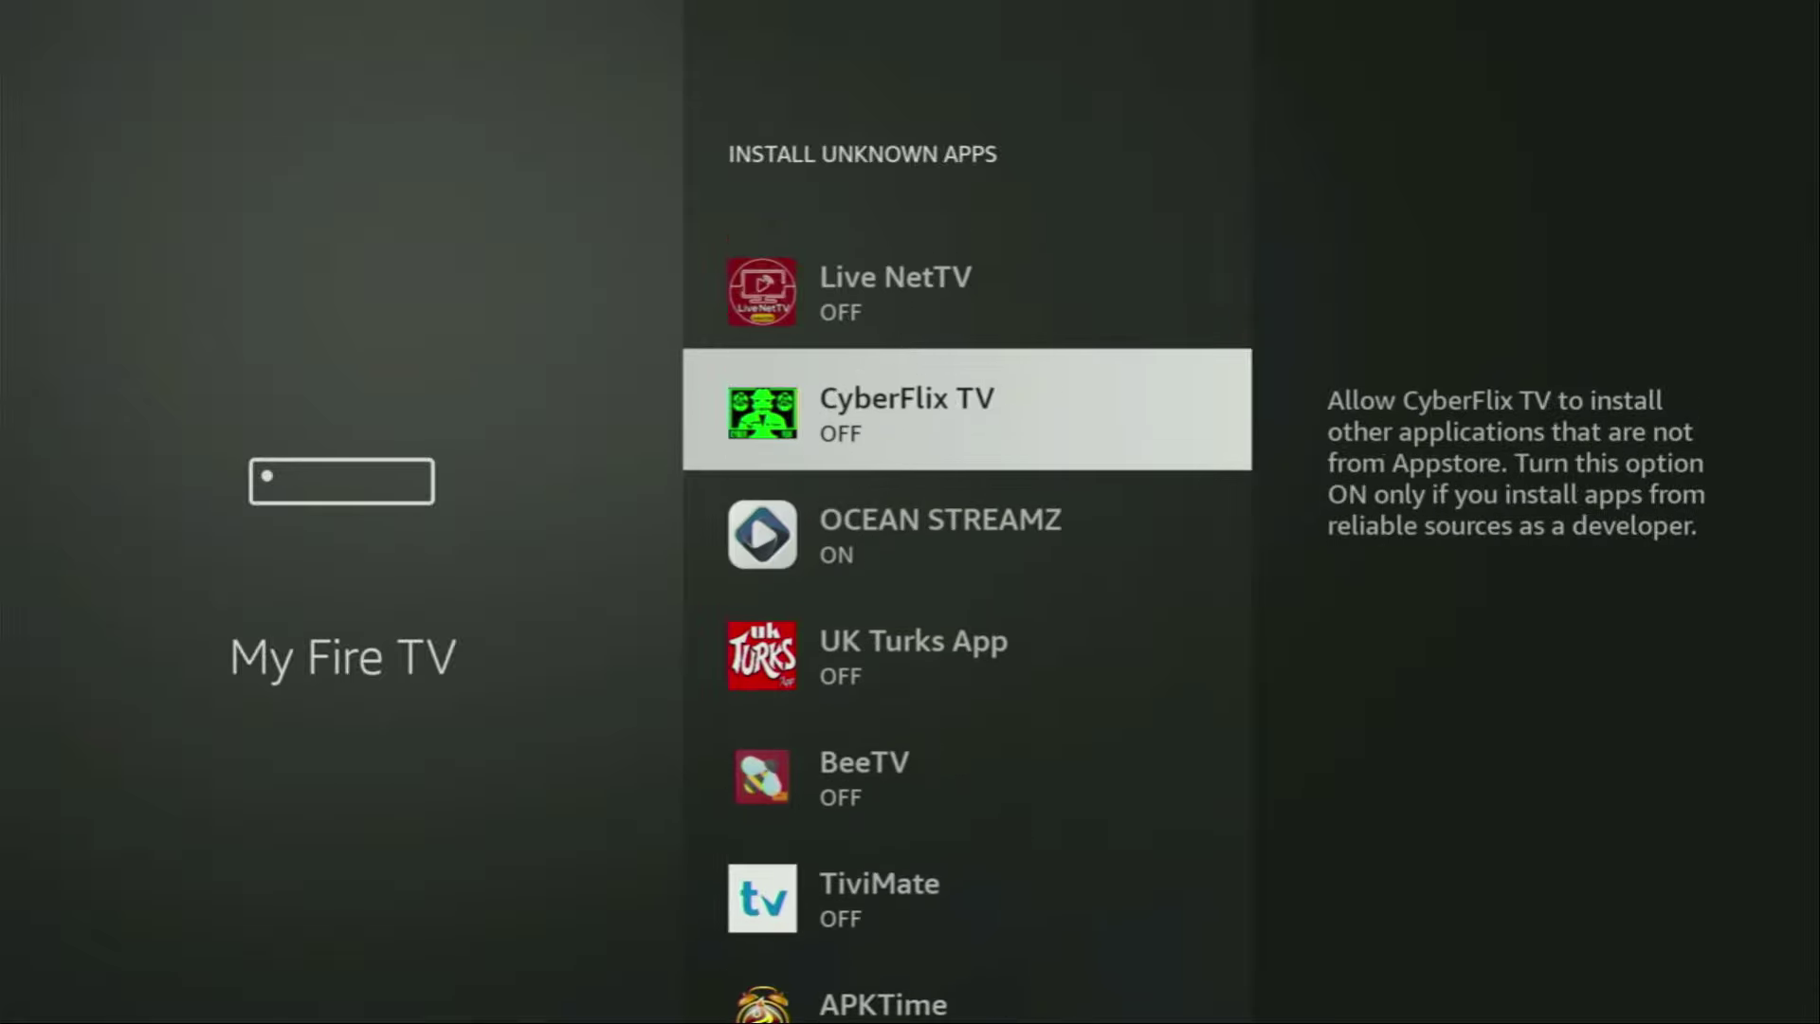
pyautogui.press('Up')
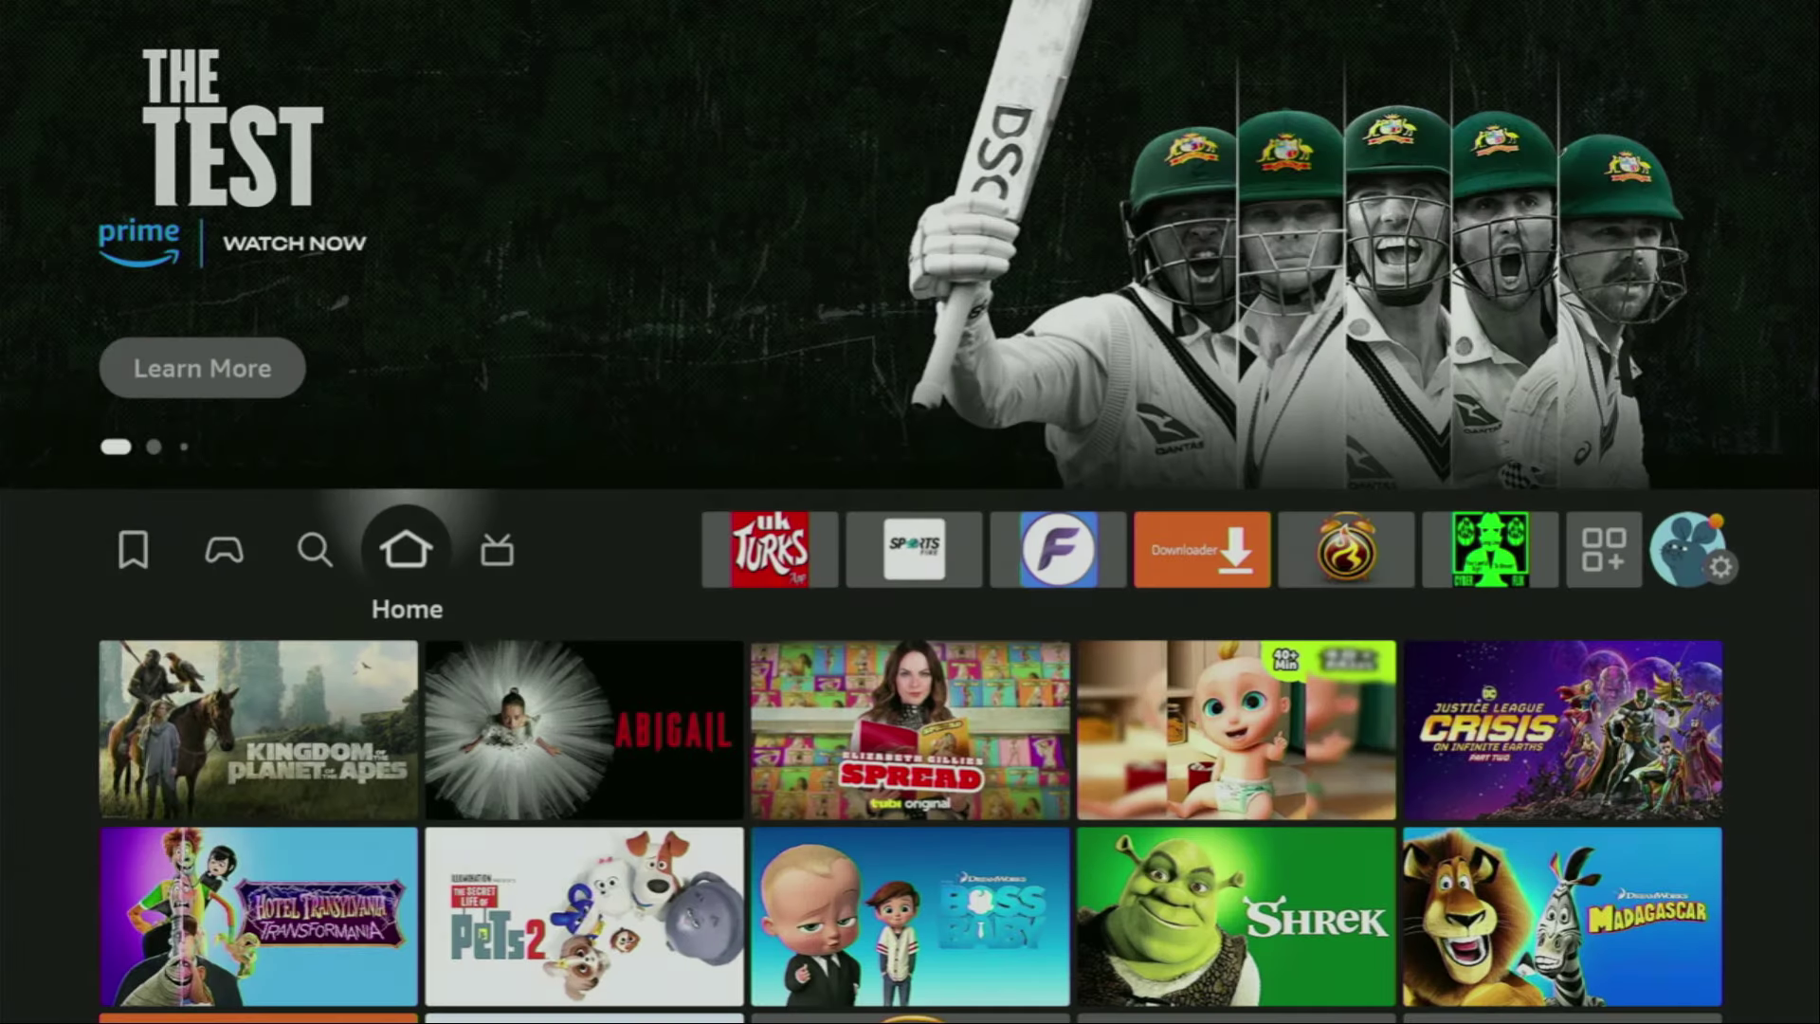
# Leave Settings and move focus along the apps toward the NordVPN tile.
pyautogui.press('Right')
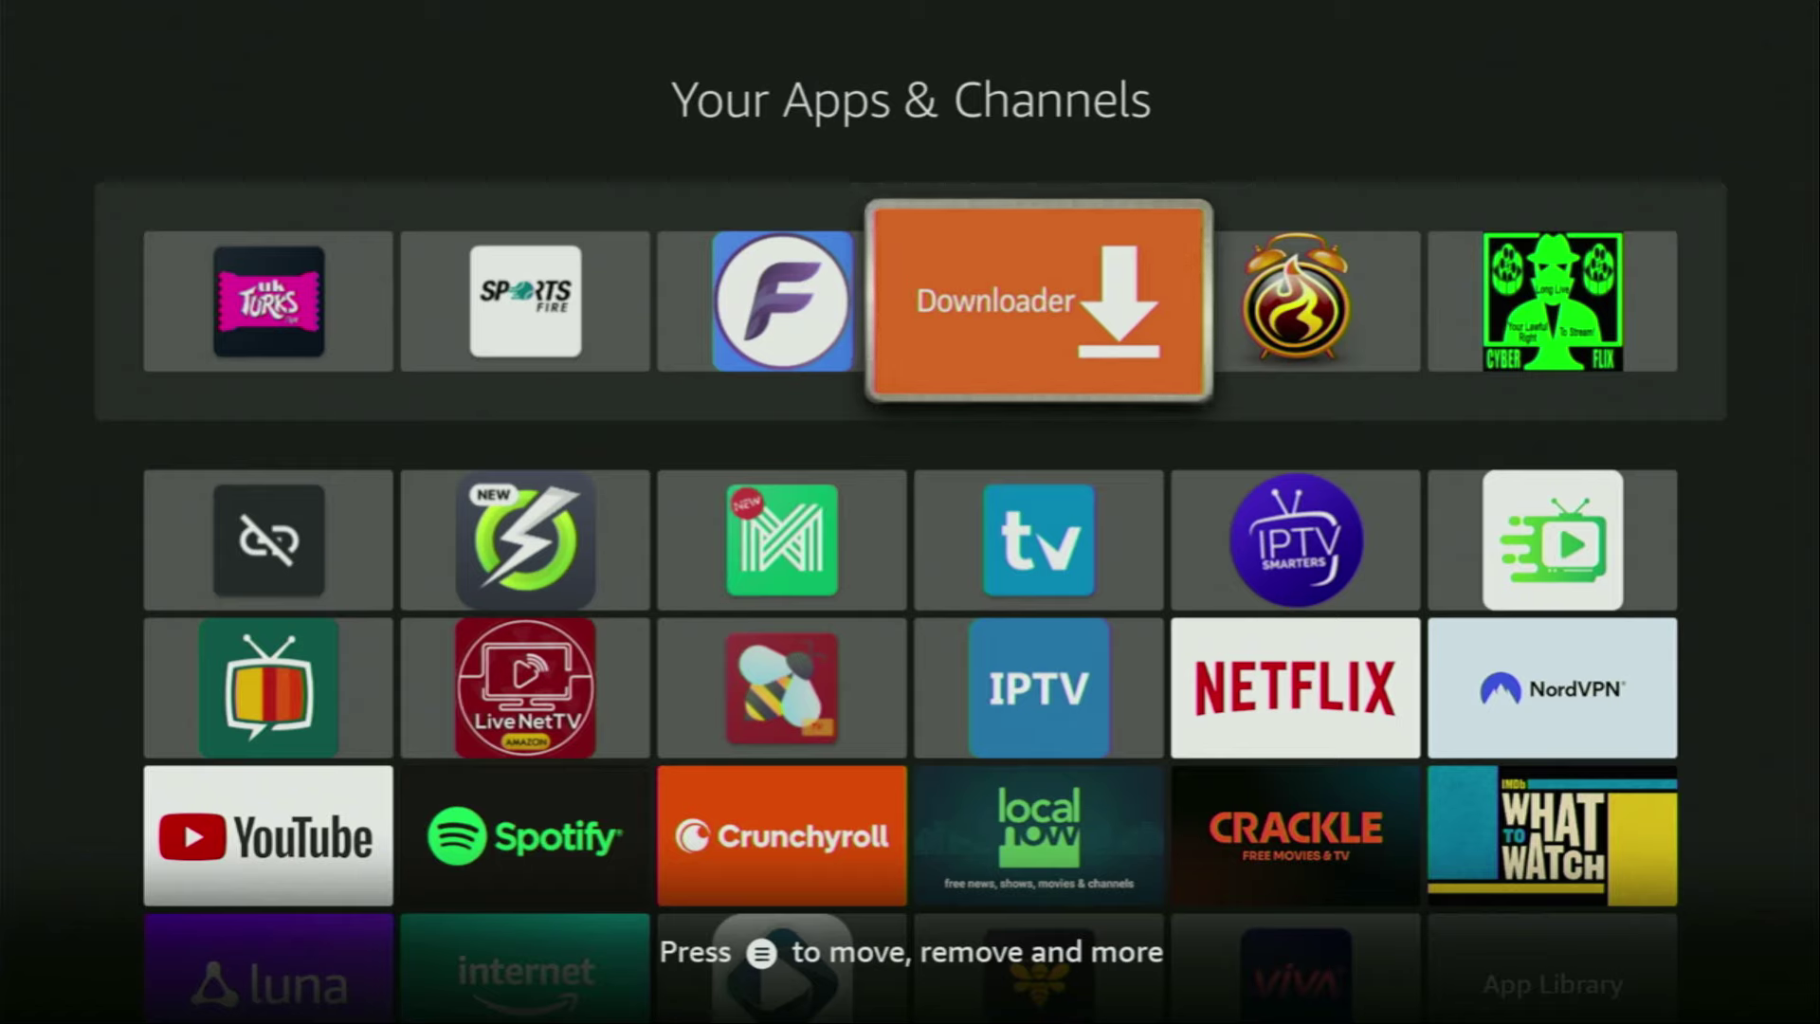
pyautogui.press('Down')
pyautogui.press('Down')
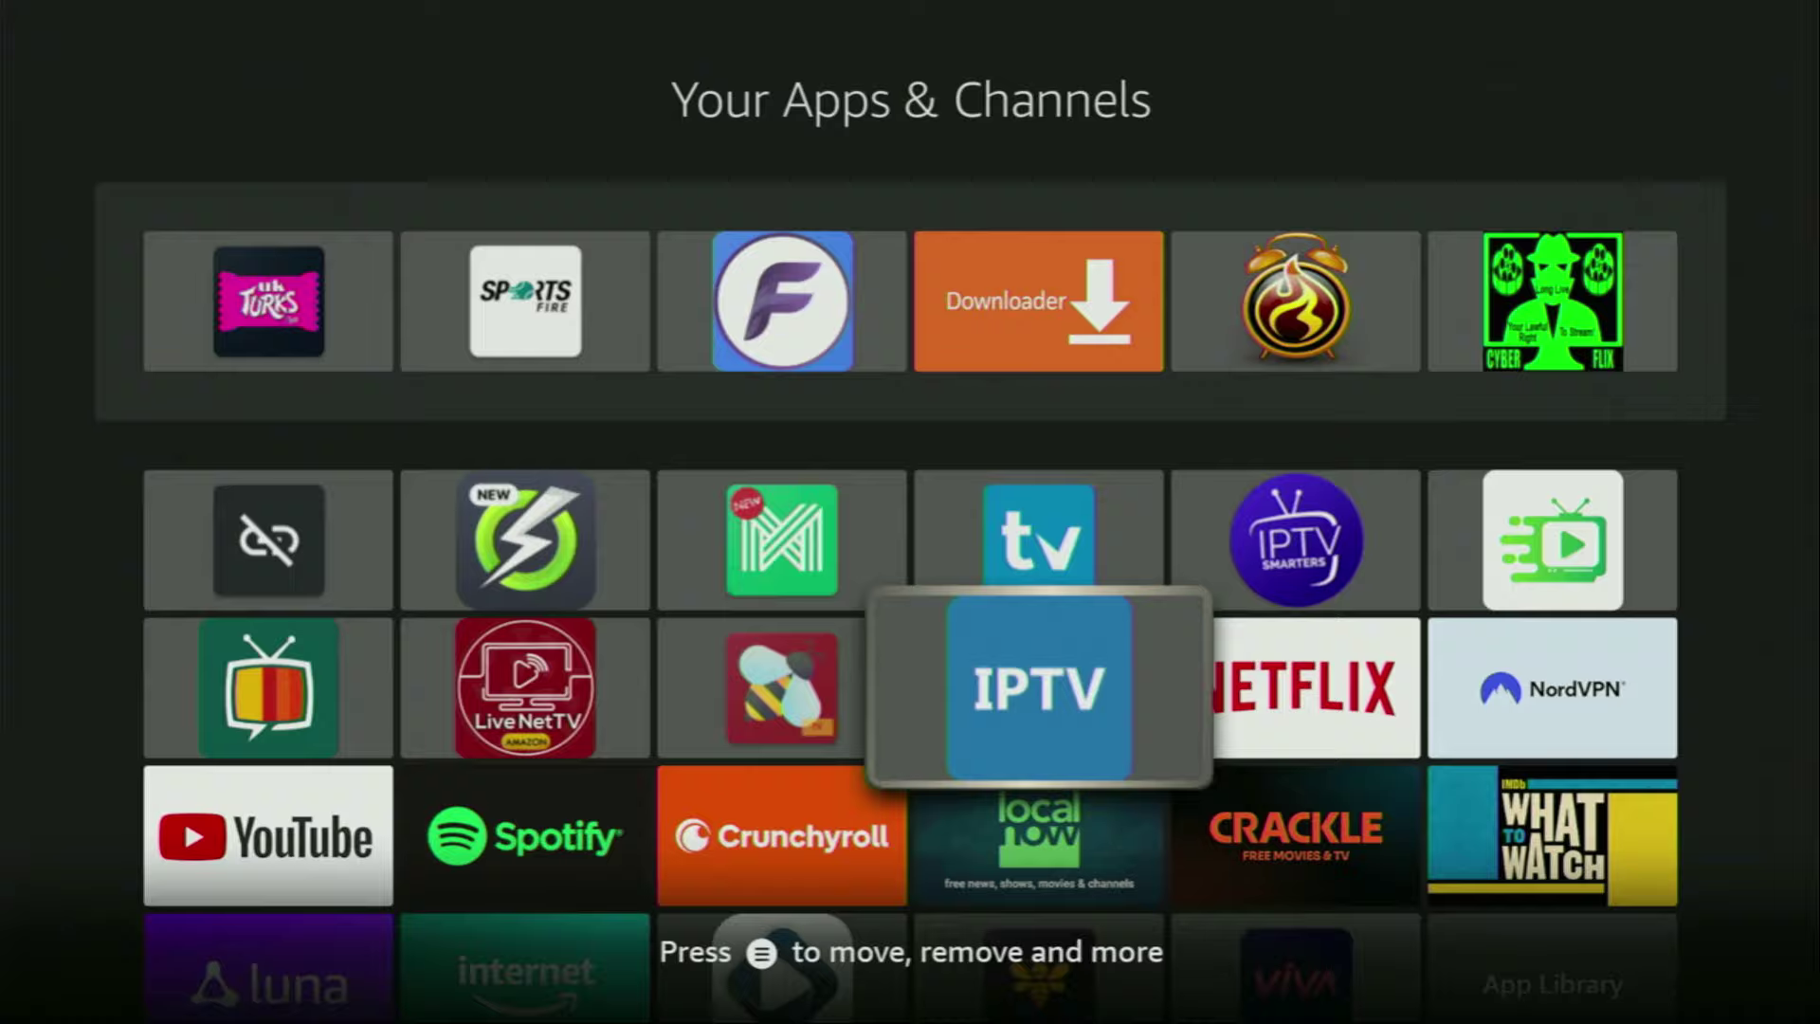
pyautogui.press('Right')
pyautogui.press('Right')
# Launch NordVPN and look over its home page, current connection and suggested servers.
pyautogui.press('Return')
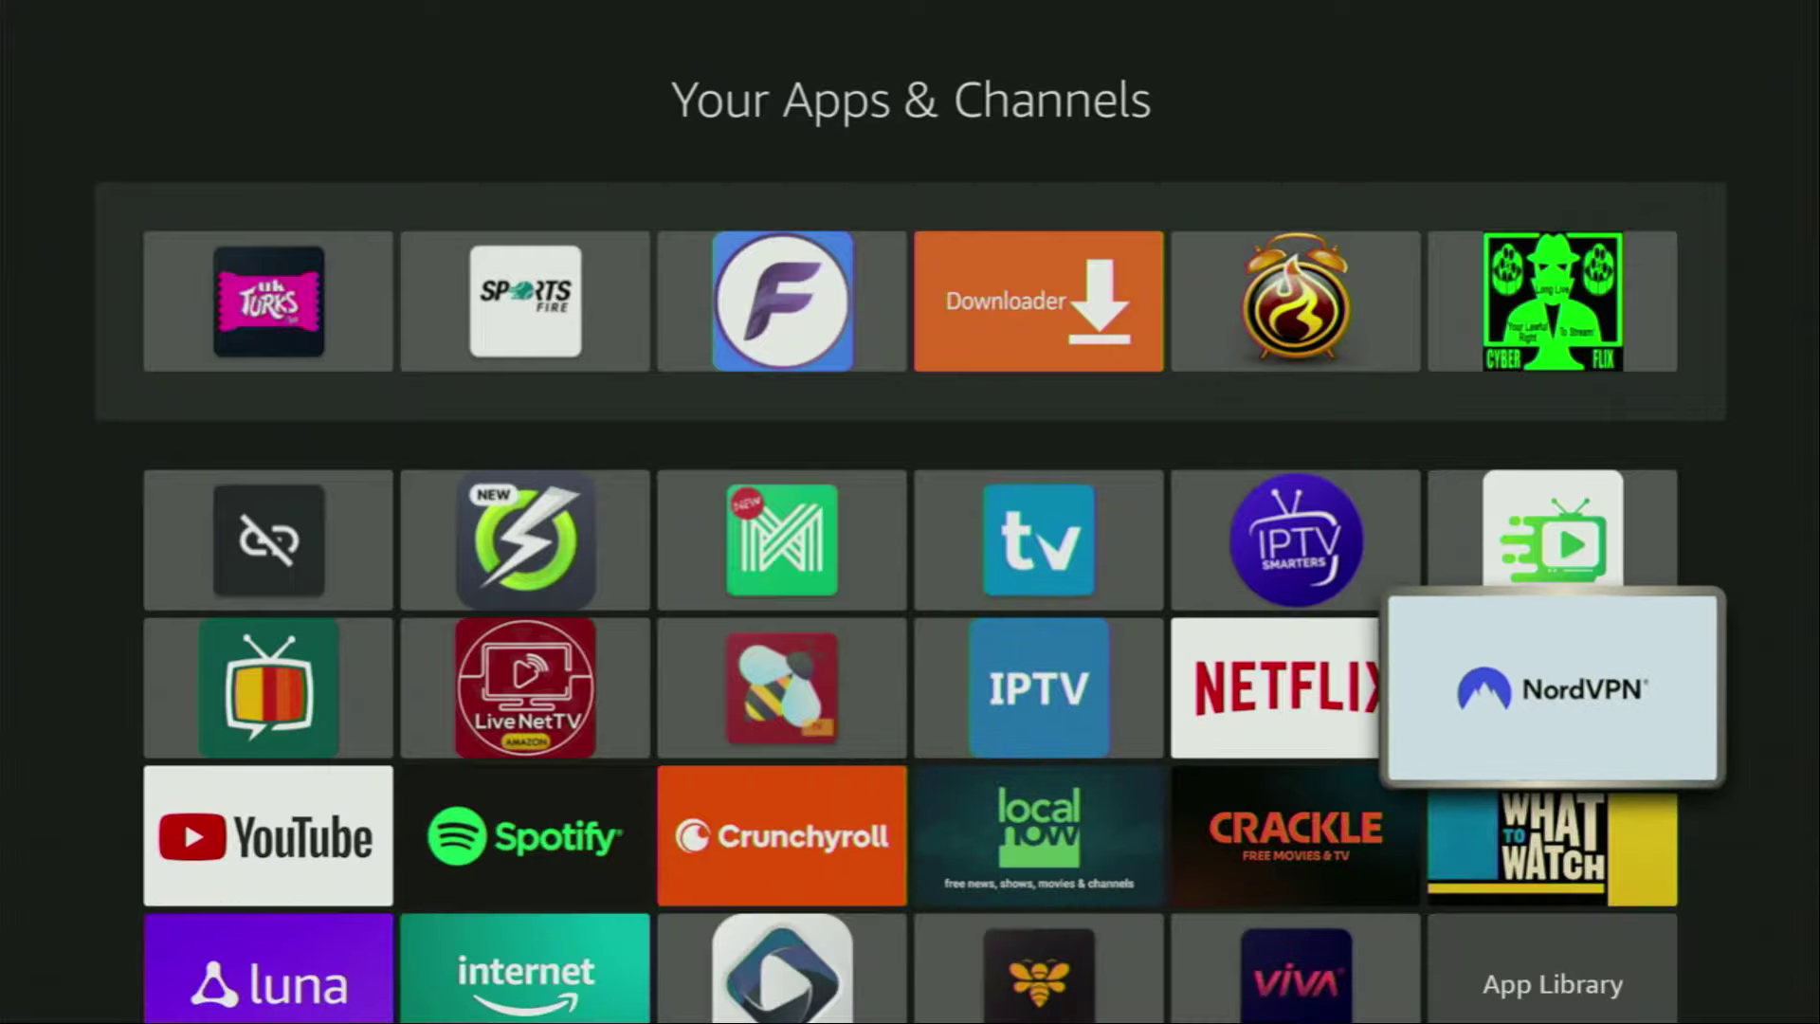
pyautogui.press('Down')
pyautogui.press('Down')
pyautogui.press('Down')
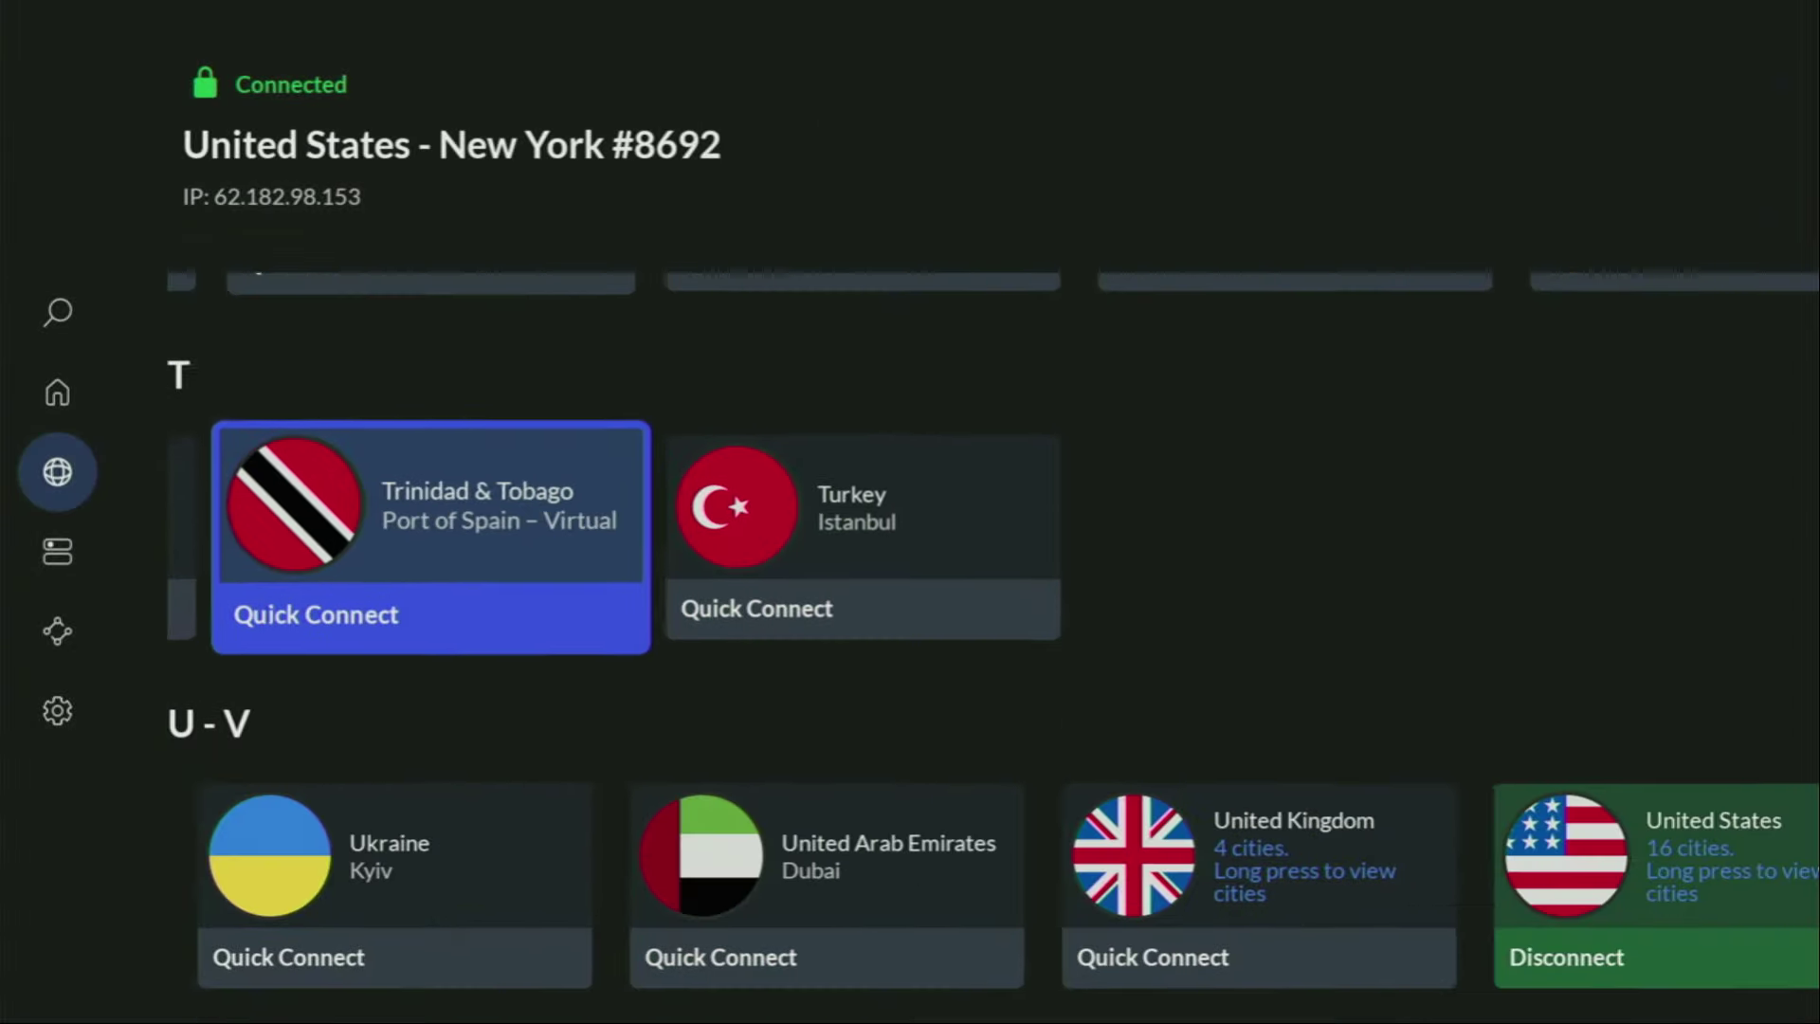
pyautogui.press('Up')
pyautogui.press('Up')
pyautogui.press('Up')
pyautogui.press('Up')
pyautogui.press('Up')
pyautogui.press('Up')
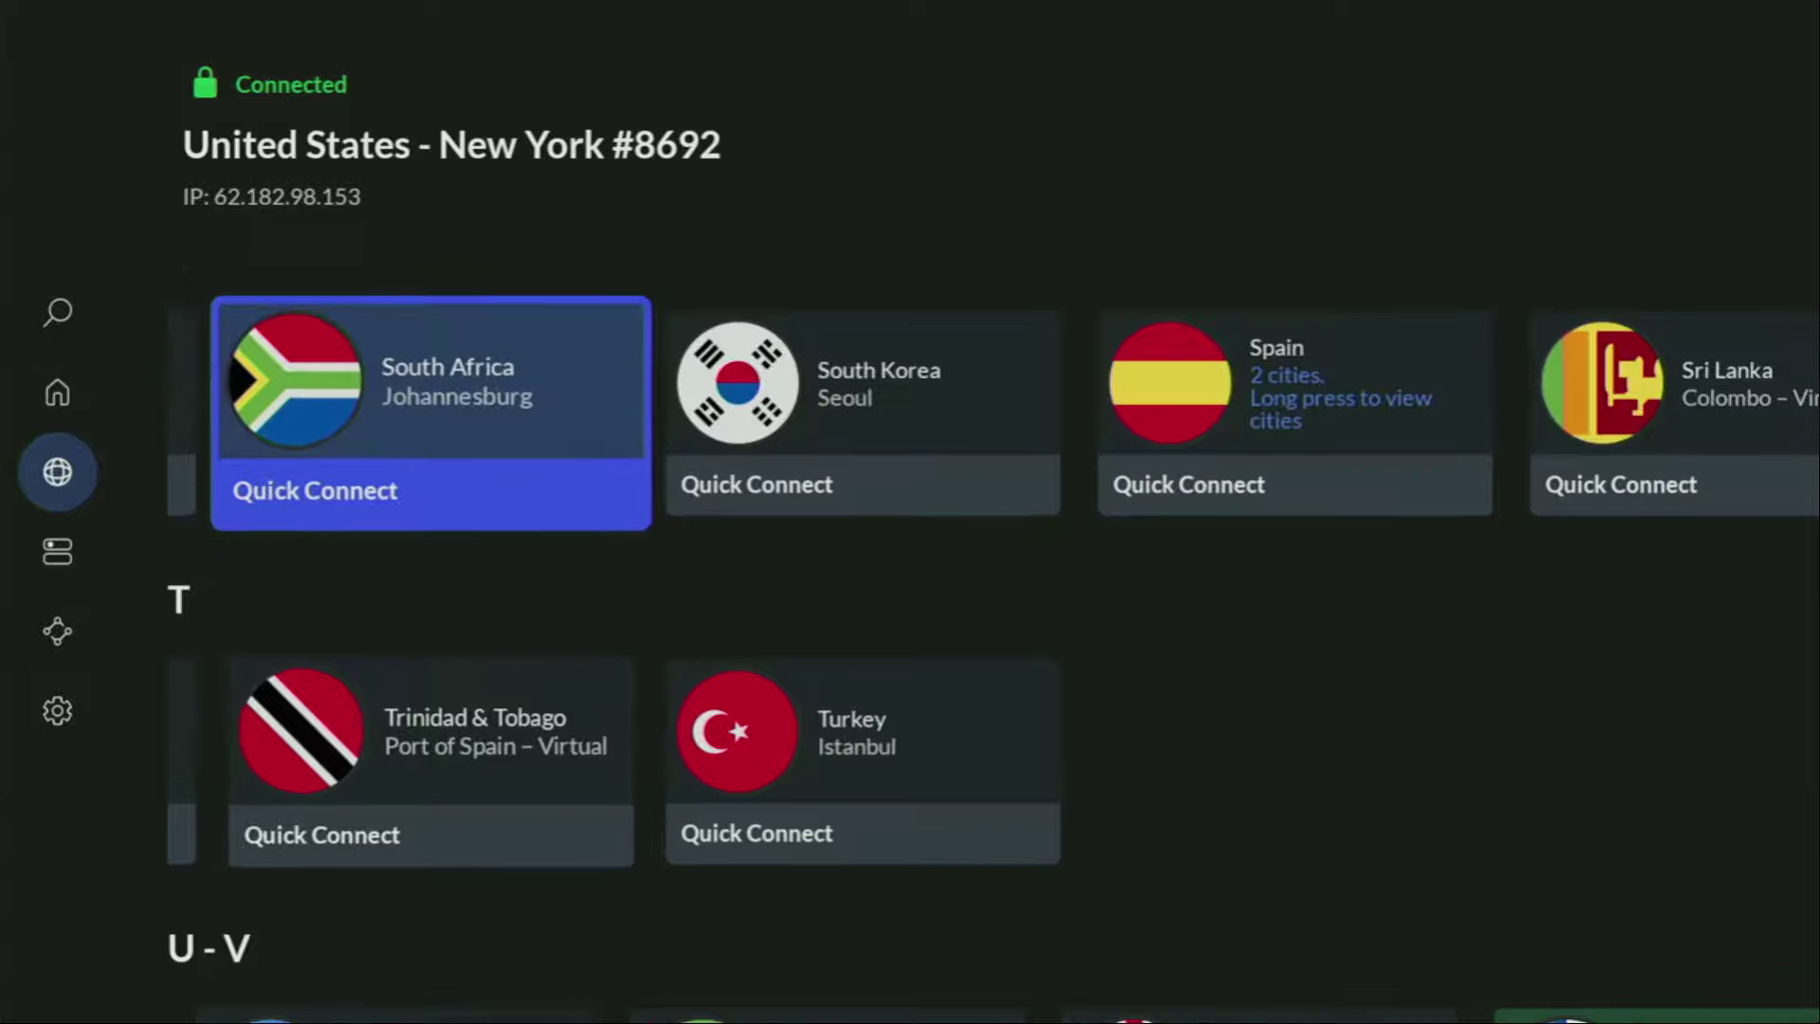
pyautogui.press('Up')
pyautogui.press('Up')
pyautogui.press('Up')
pyautogui.press('Up')
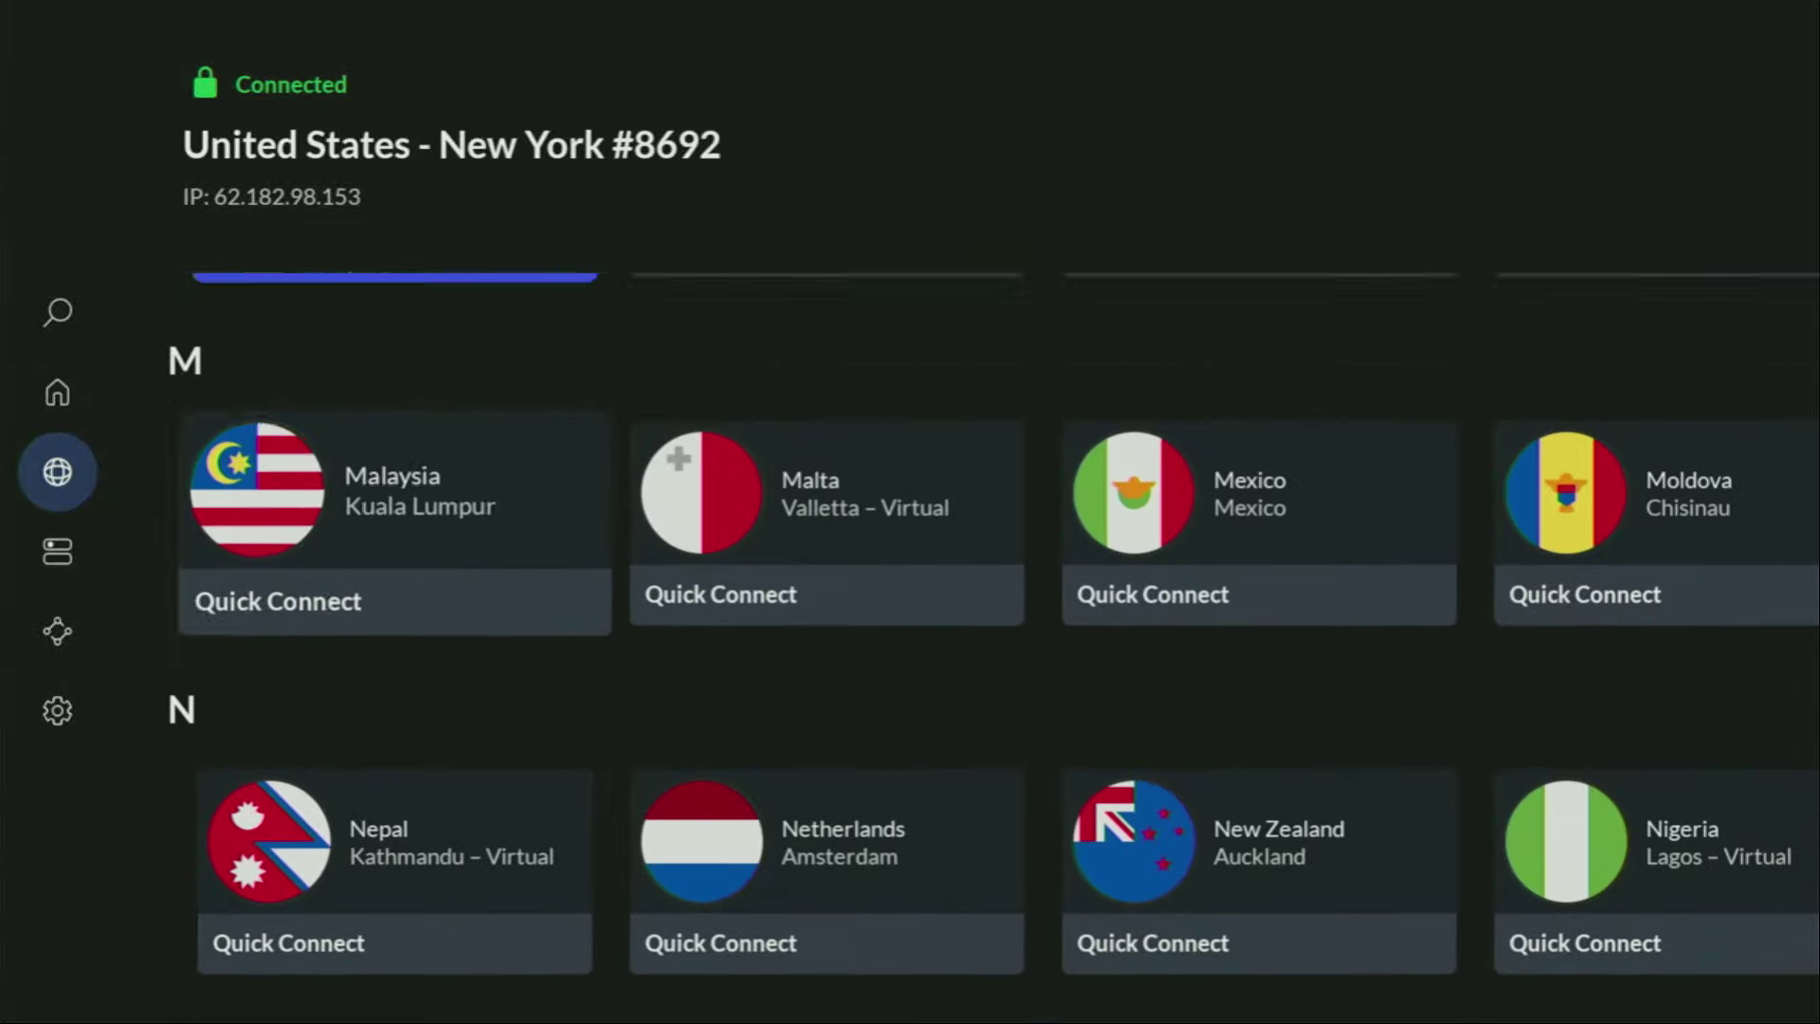
pyautogui.press('Up')
pyautogui.press('Up')
pyautogui.press('Up')
pyautogui.press('Up')
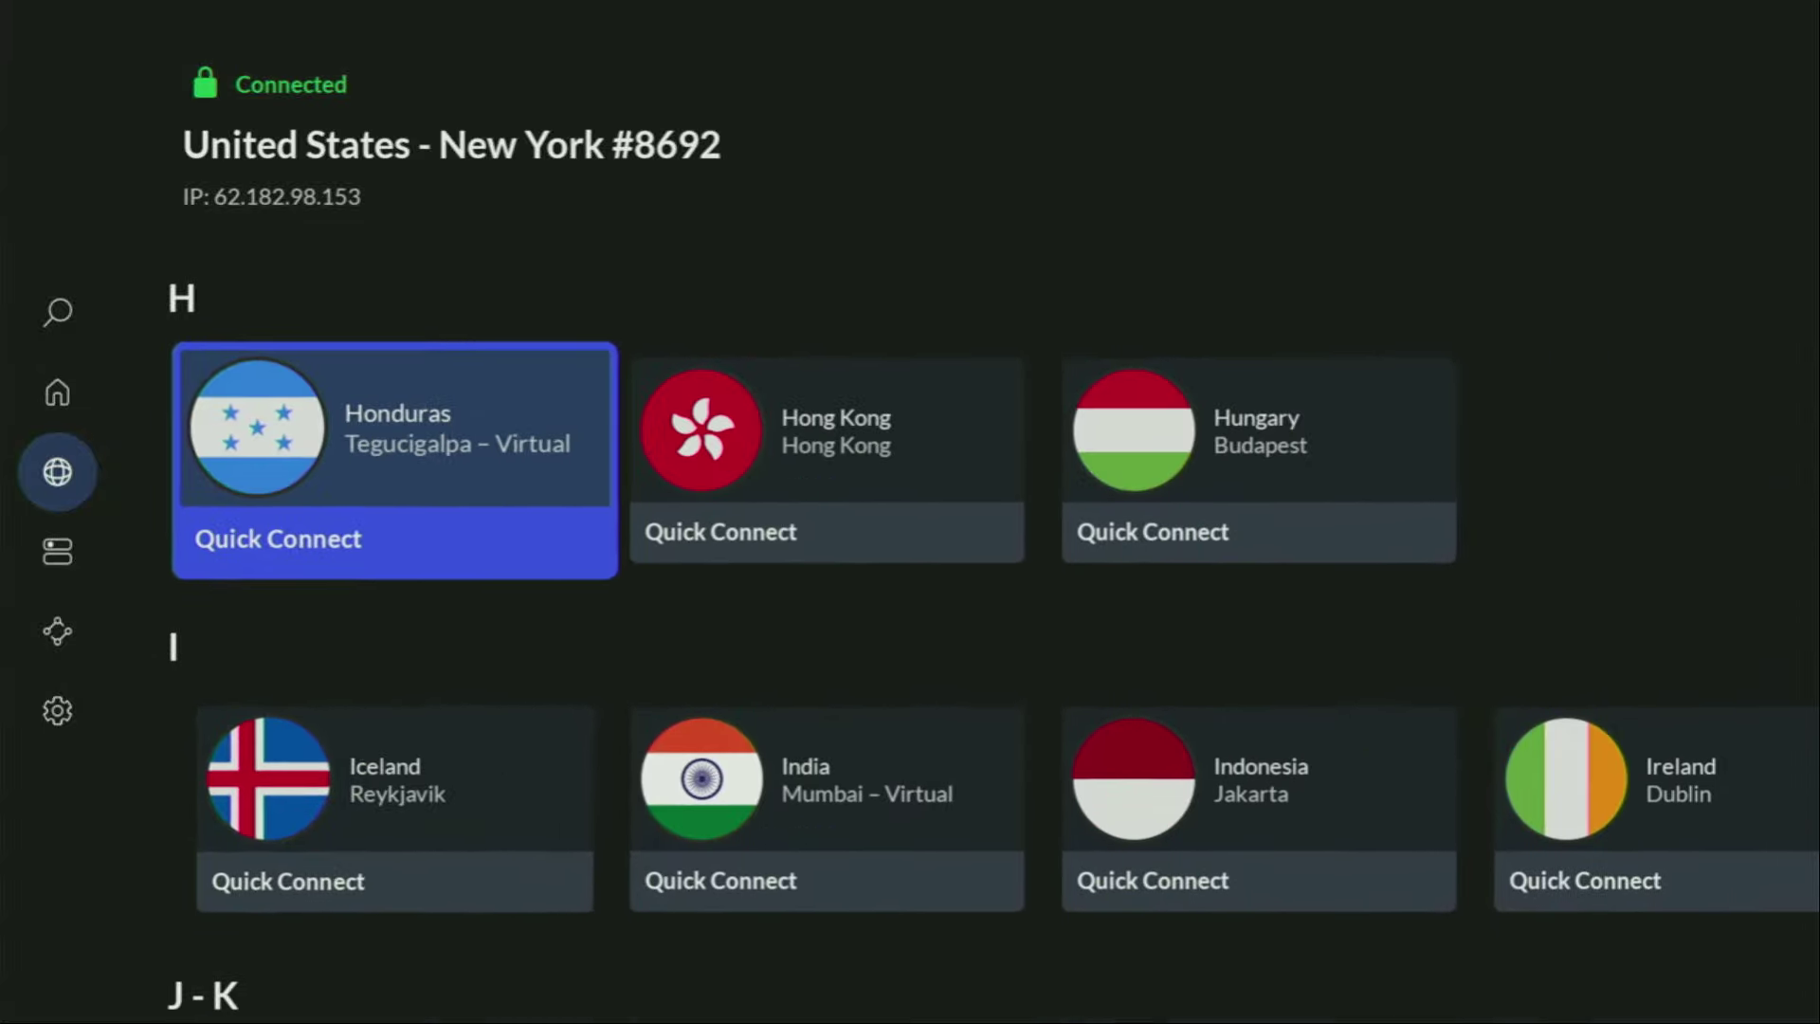
pyautogui.press('Up')
pyautogui.press('Up')
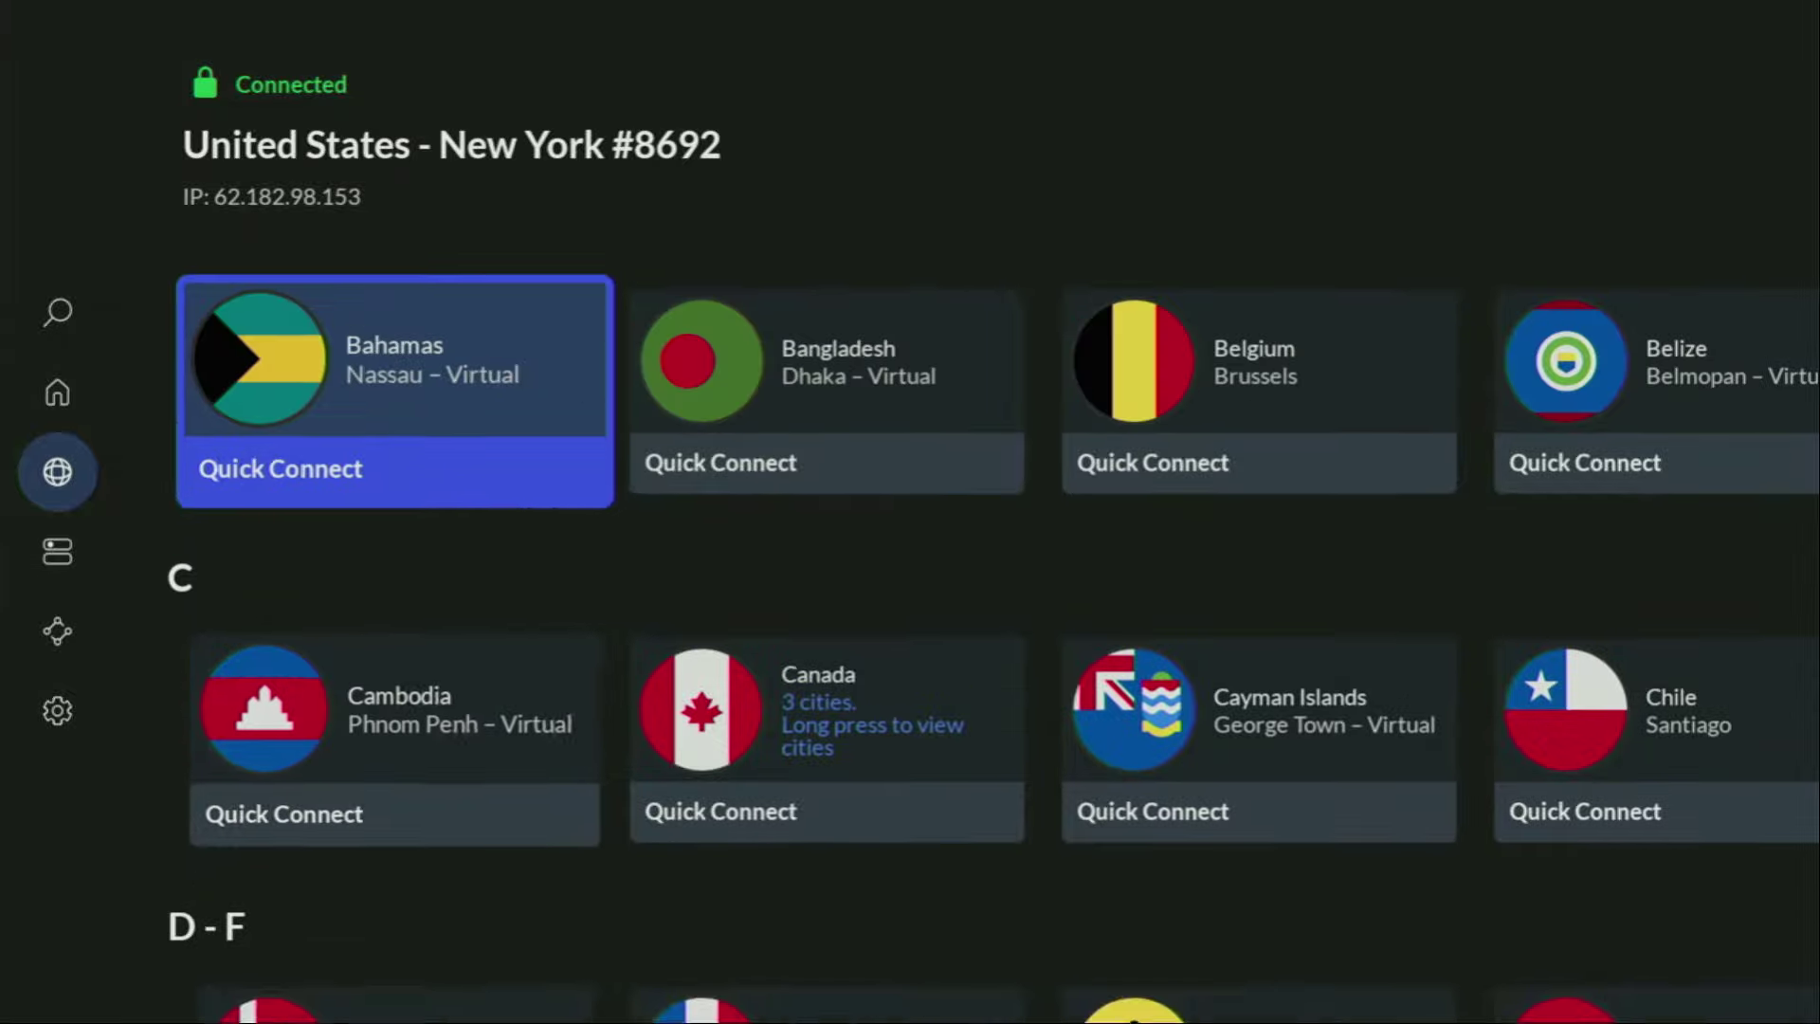
pyautogui.press('Left')
pyautogui.press('Up')
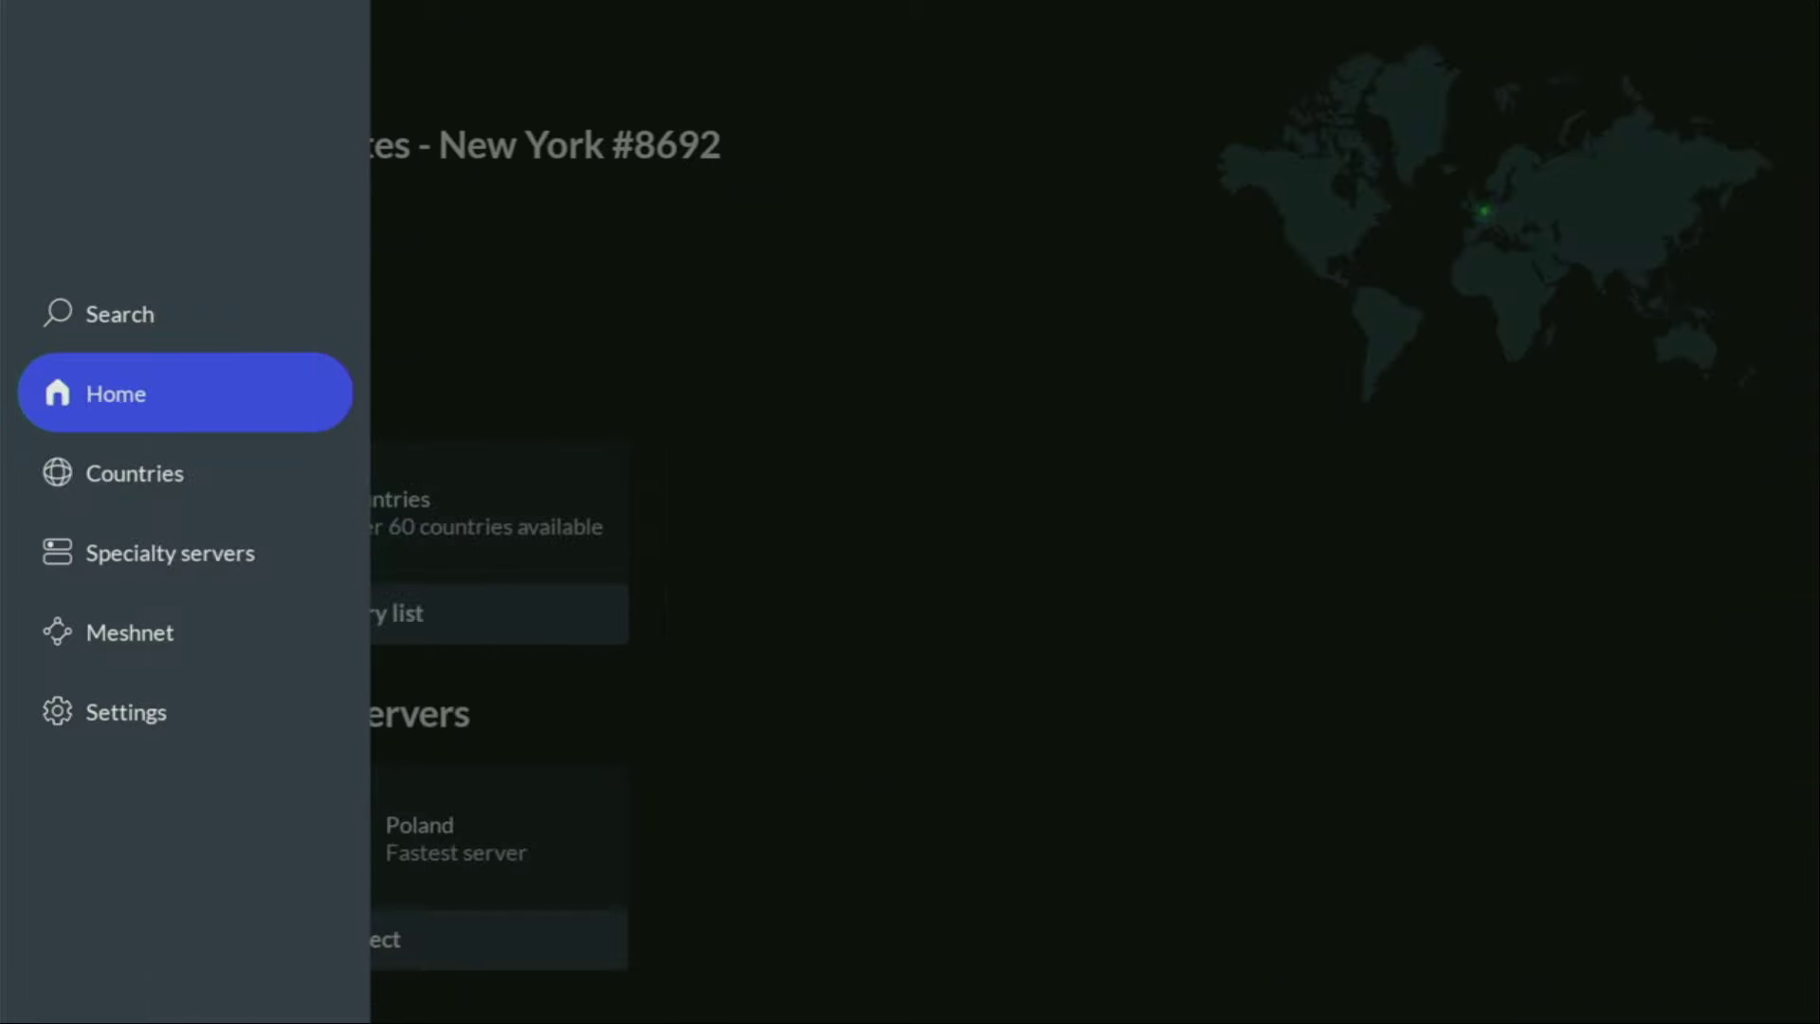
pyautogui.press('Right')
pyautogui.press('Left')
pyautogui.press('Down')
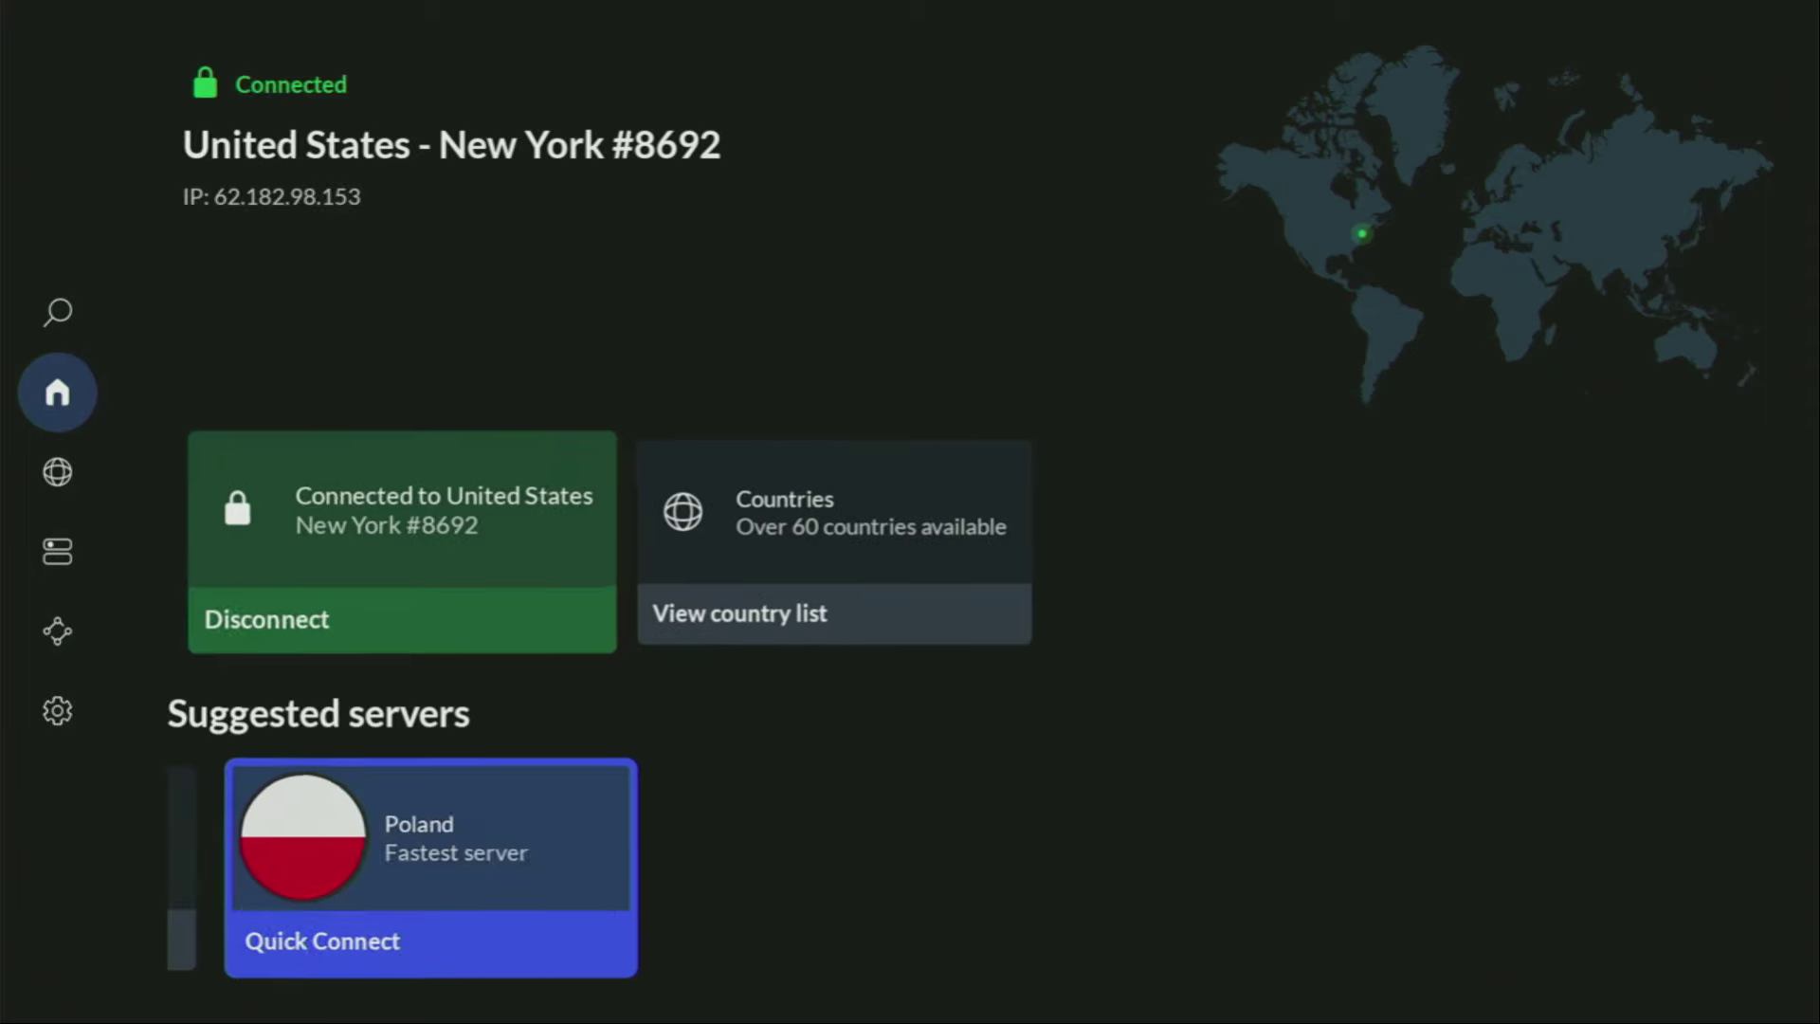
pyautogui.press('Left')
pyautogui.press('Left')
pyautogui.press('Left')
pyautogui.press('Up')
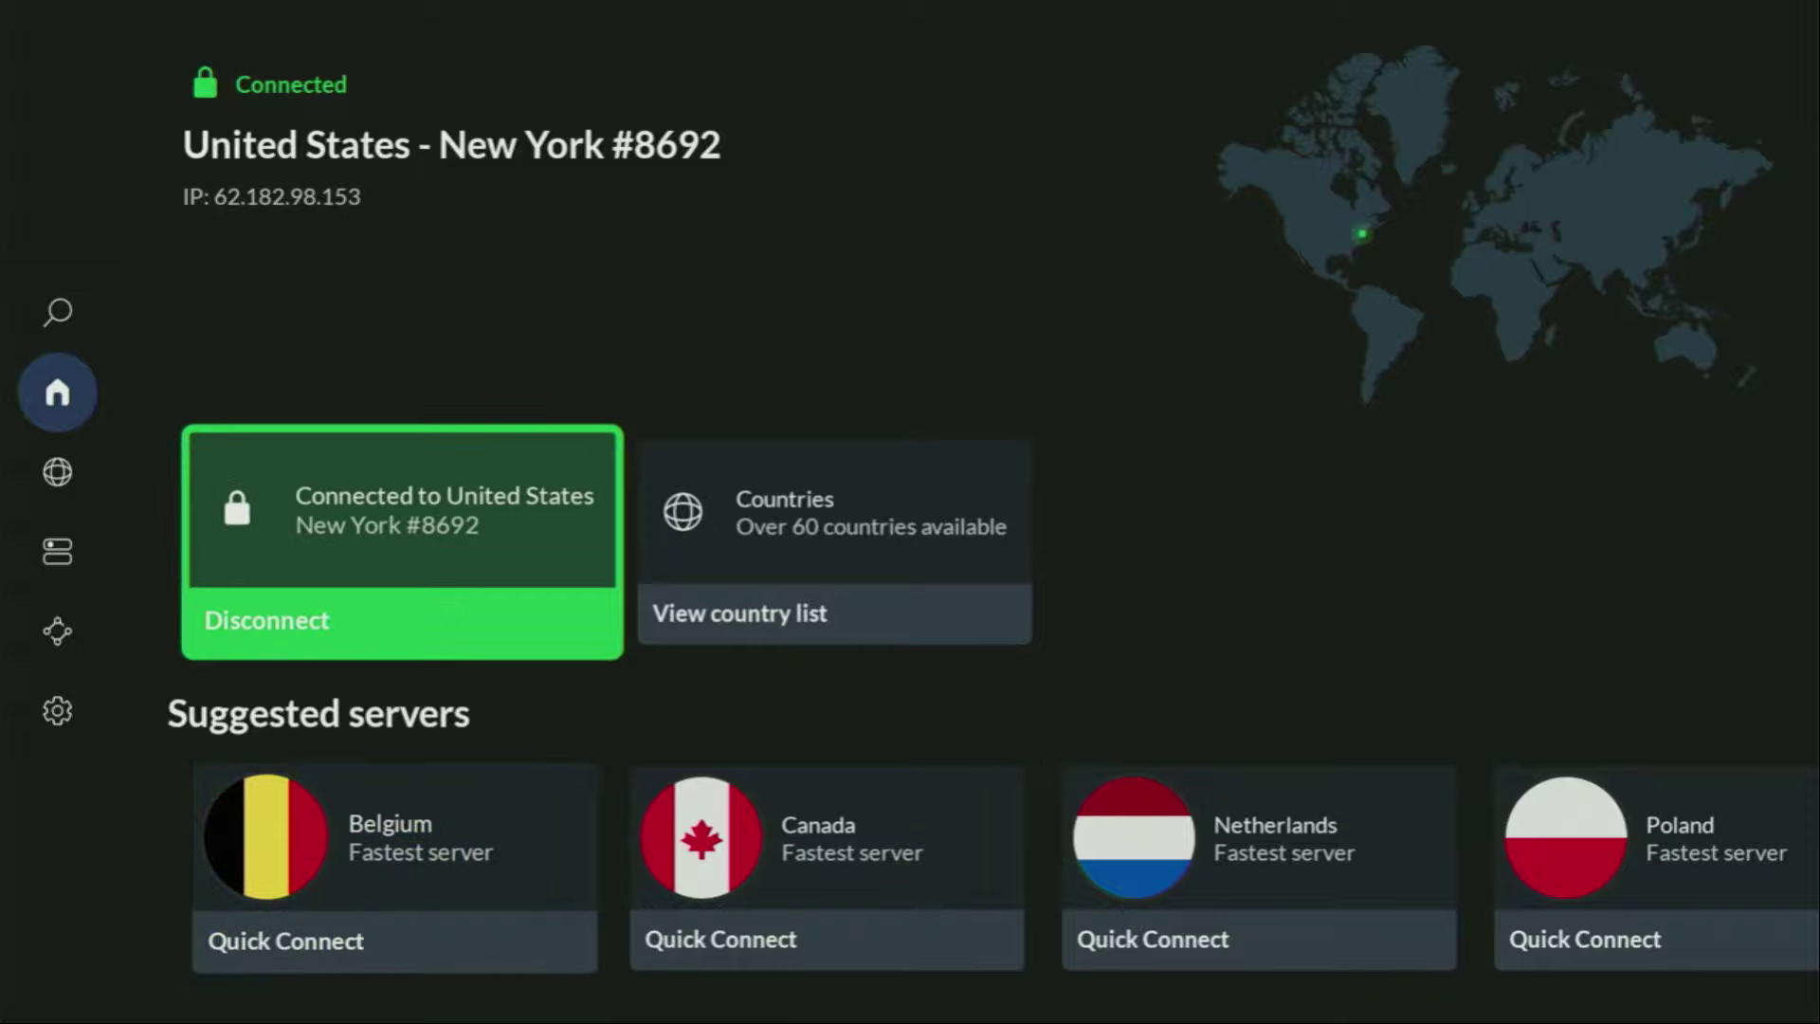
# Open the Countries list and connect to the Denmark Copenhagen server.
pyautogui.press('Right')
pyautogui.press('Return')
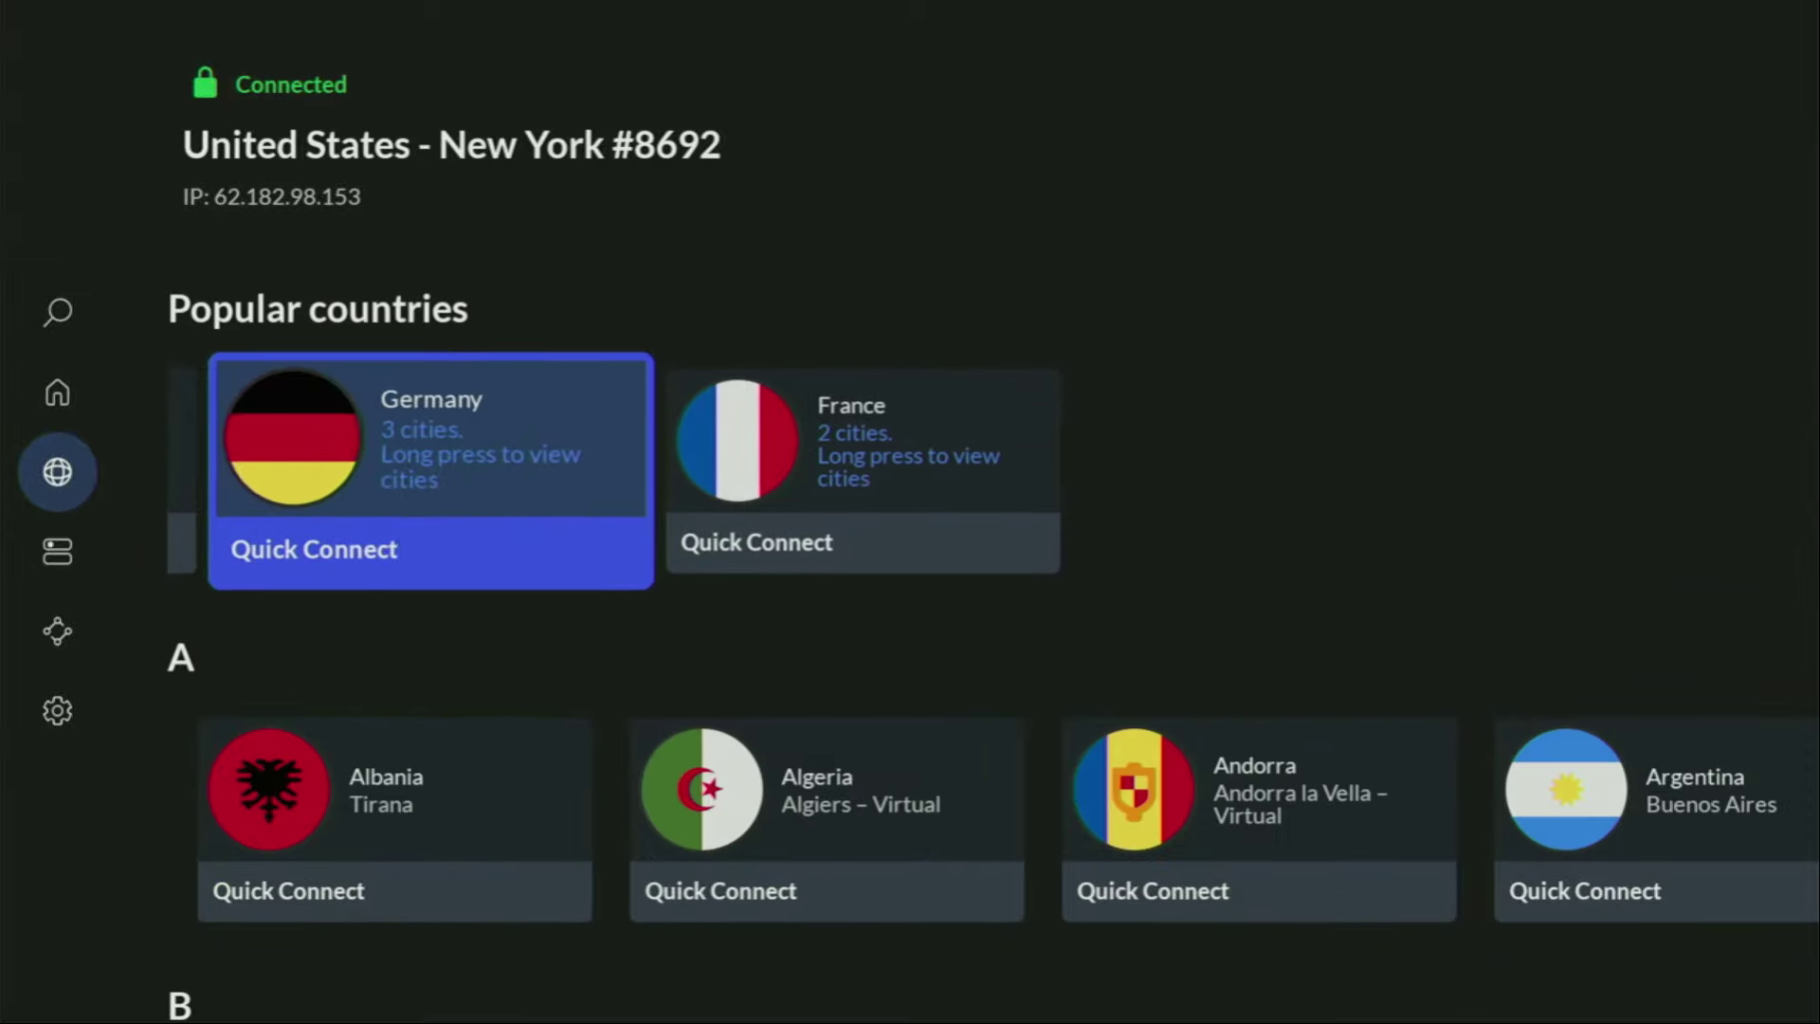
pyautogui.press('Down')
pyautogui.press('Down')
pyautogui.press('Right')
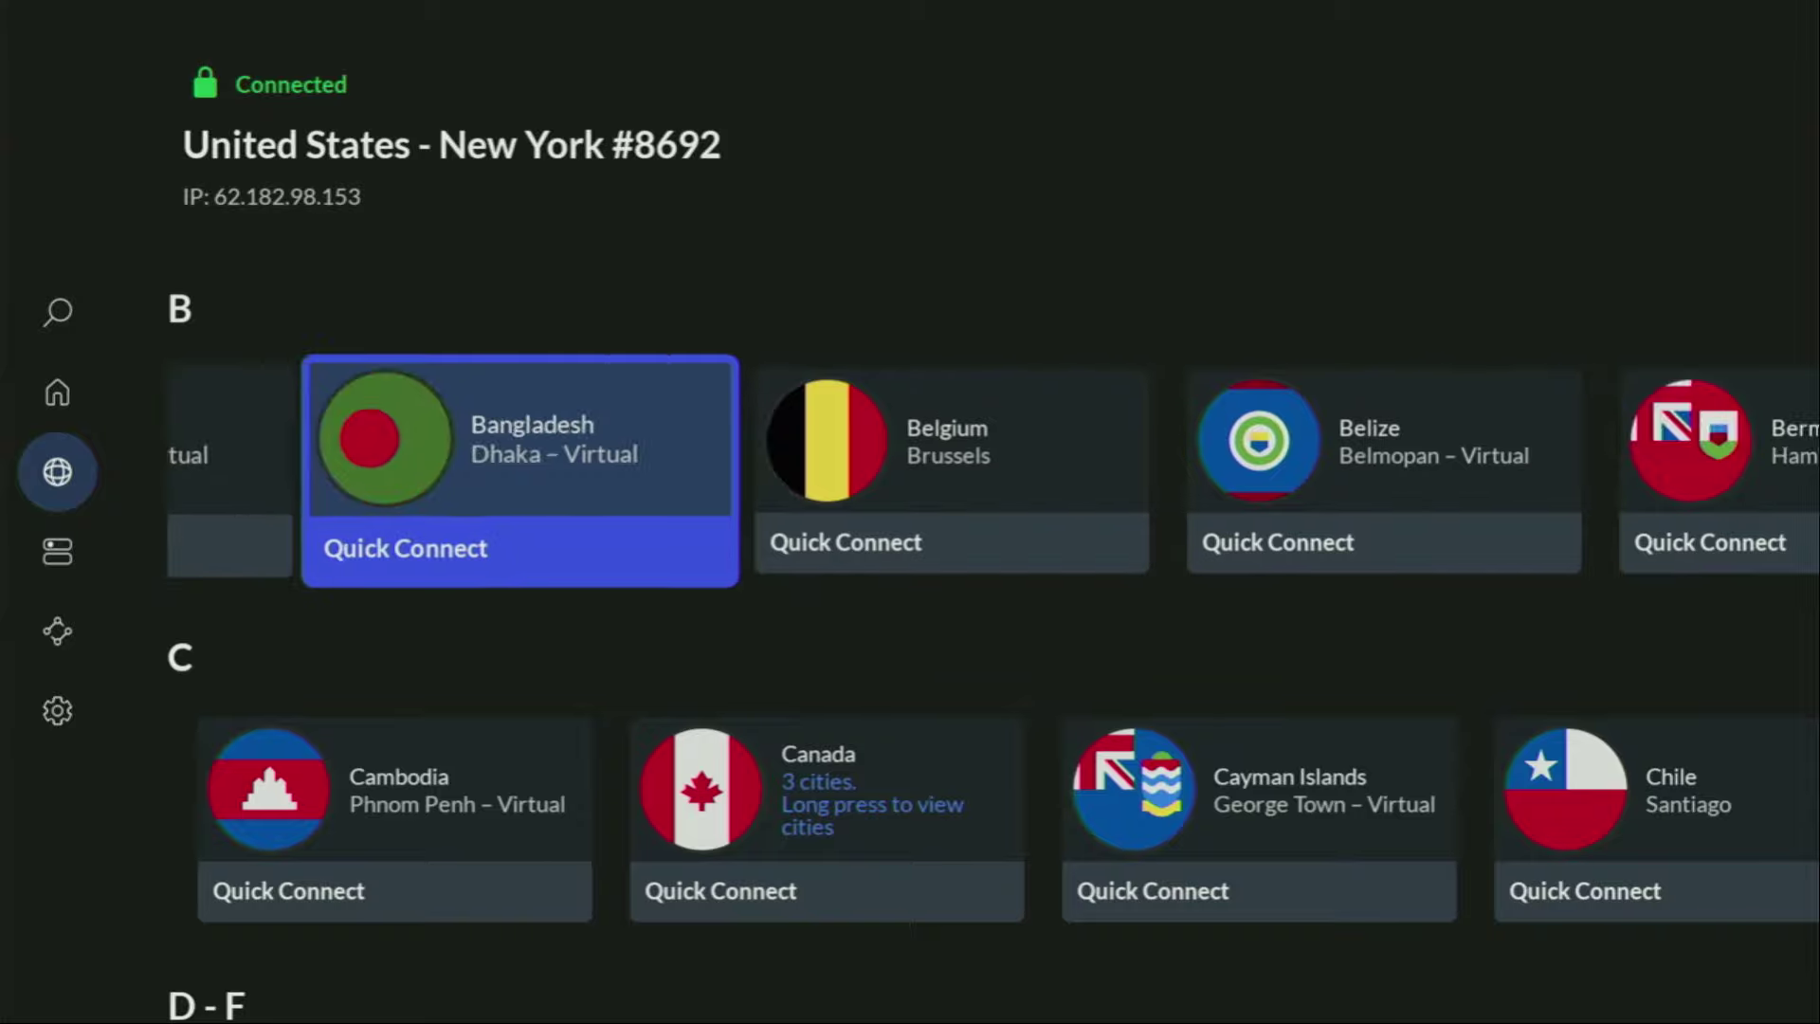
pyautogui.press('Down')
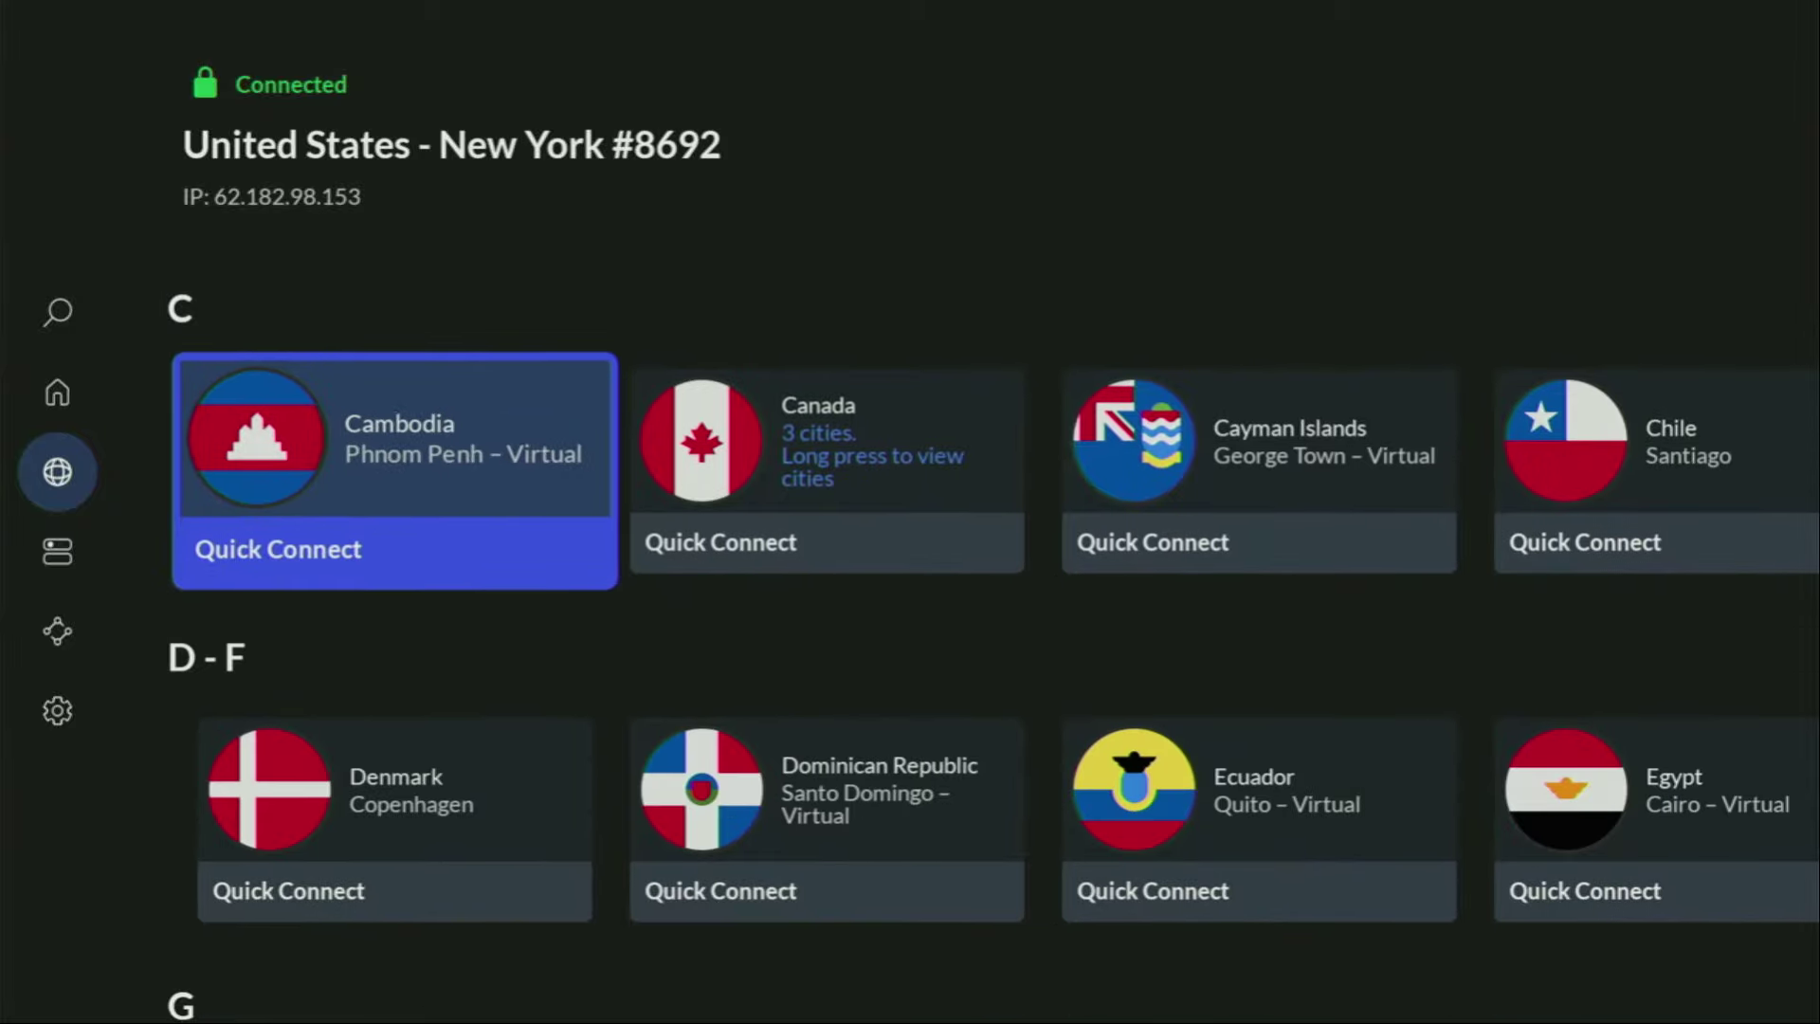
pyautogui.press('Down')
pyautogui.press('Return')
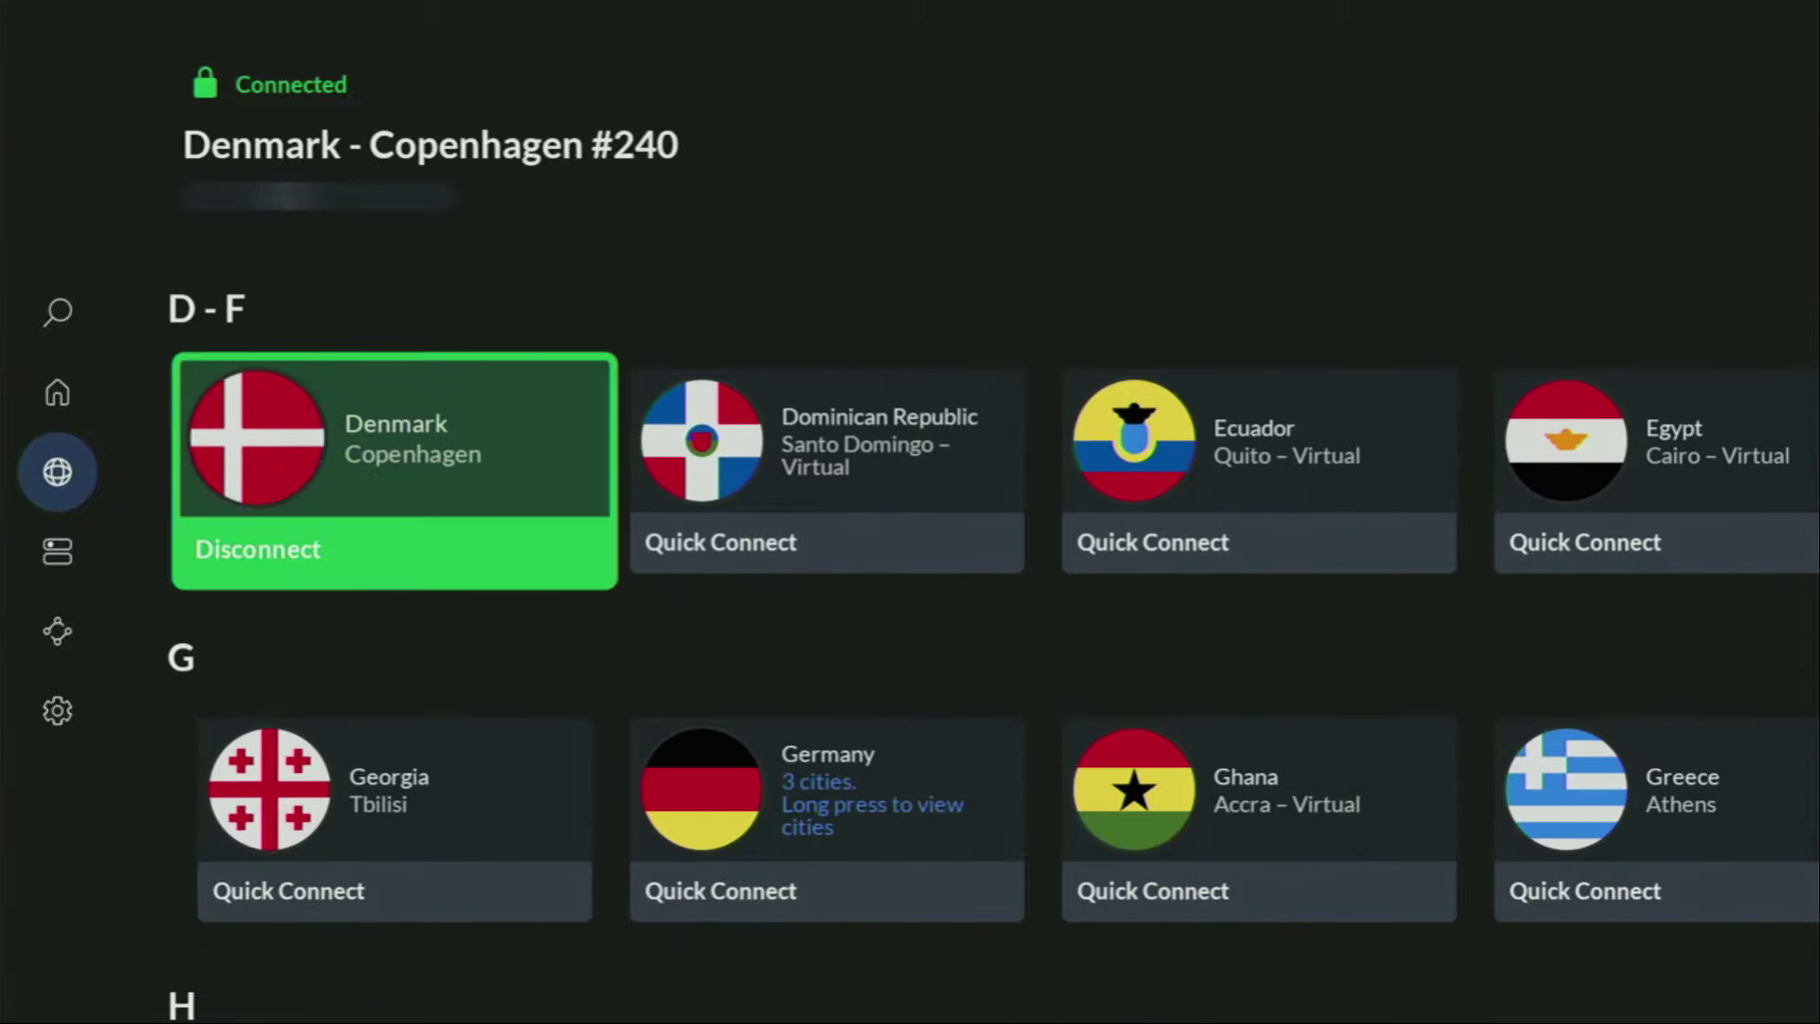
pyautogui.press('Right')
pyautogui.press('Right')
pyautogui.press('Right')
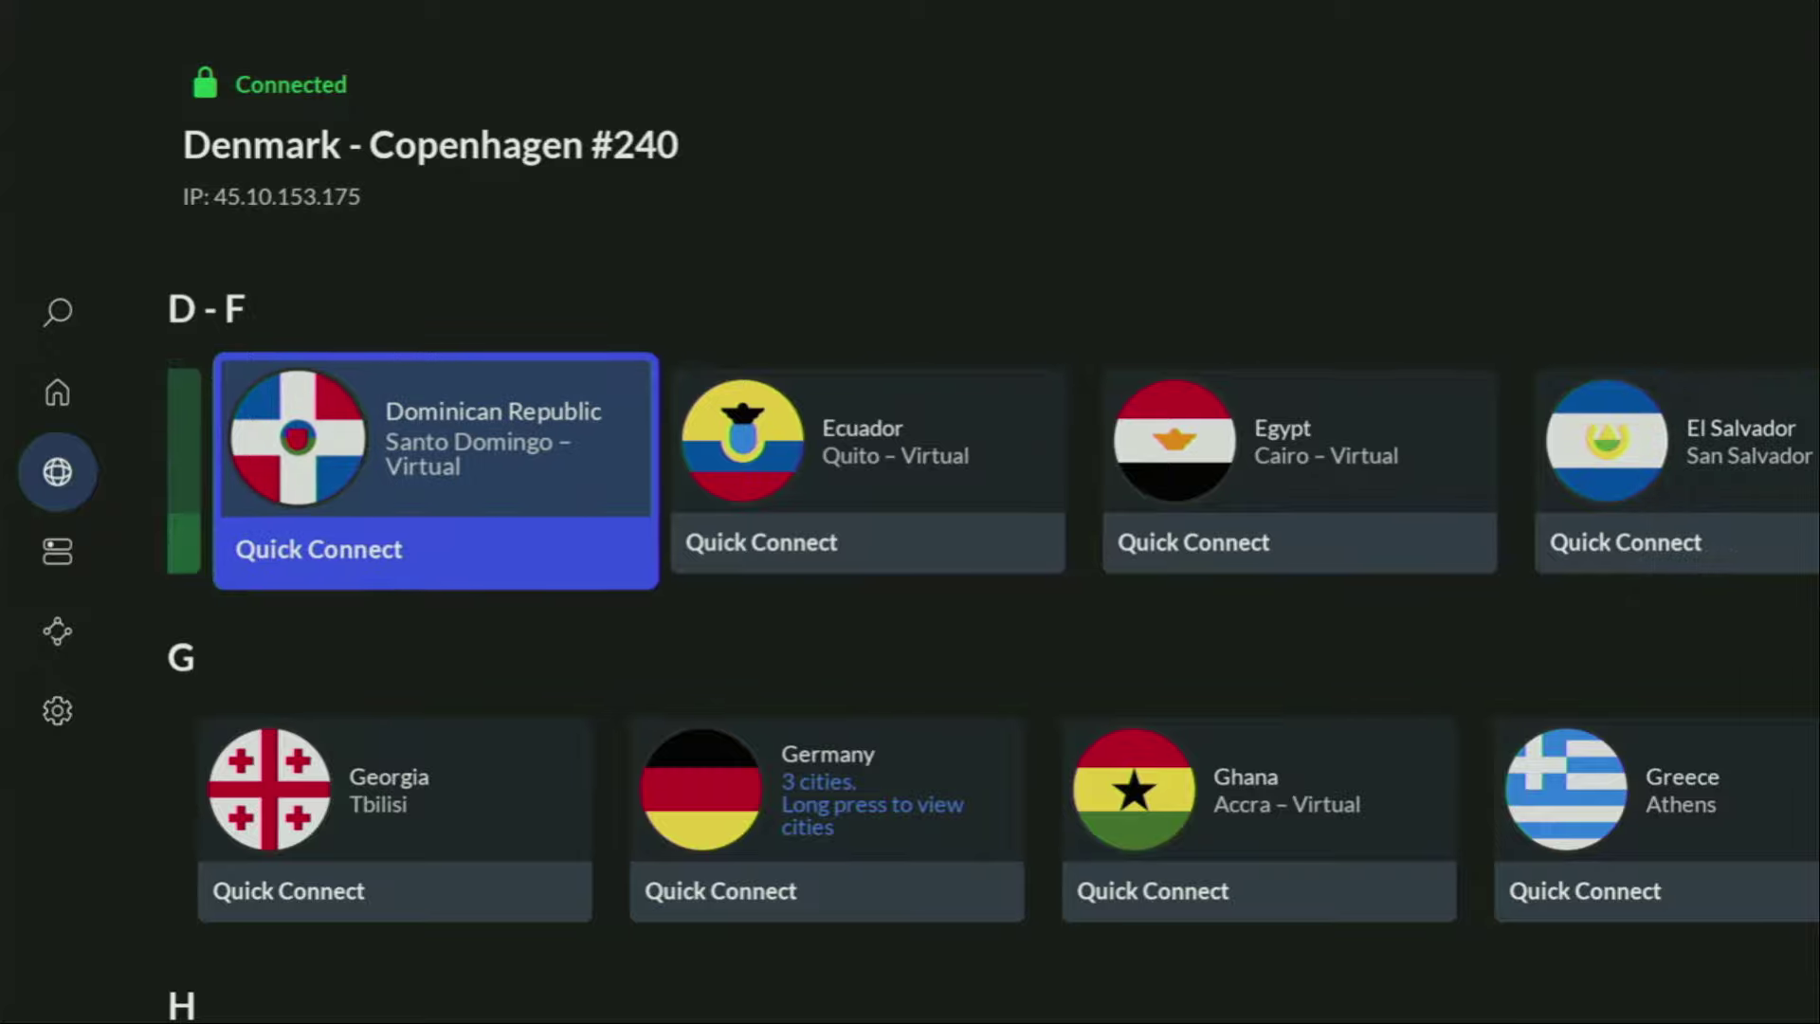
pyautogui.press('Left')
pyautogui.press('Left')
pyautogui.press('Left')
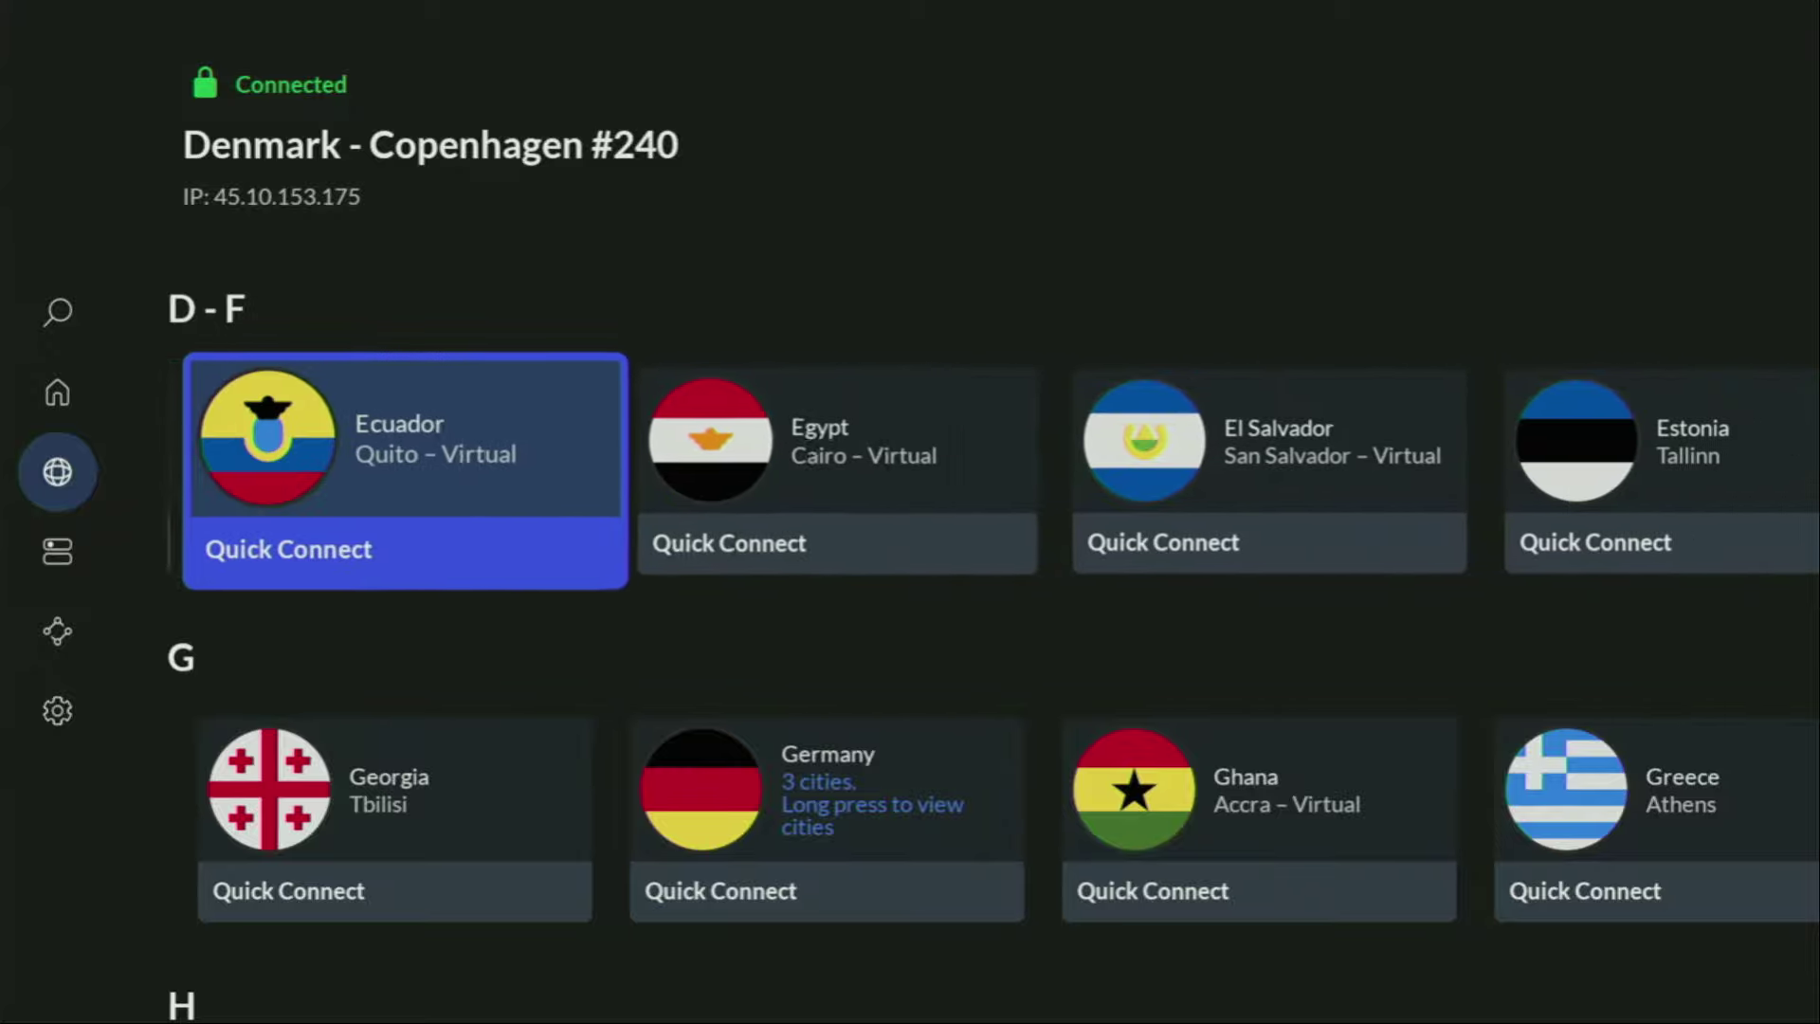
pyautogui.press('Down')
pyautogui.press('Down')
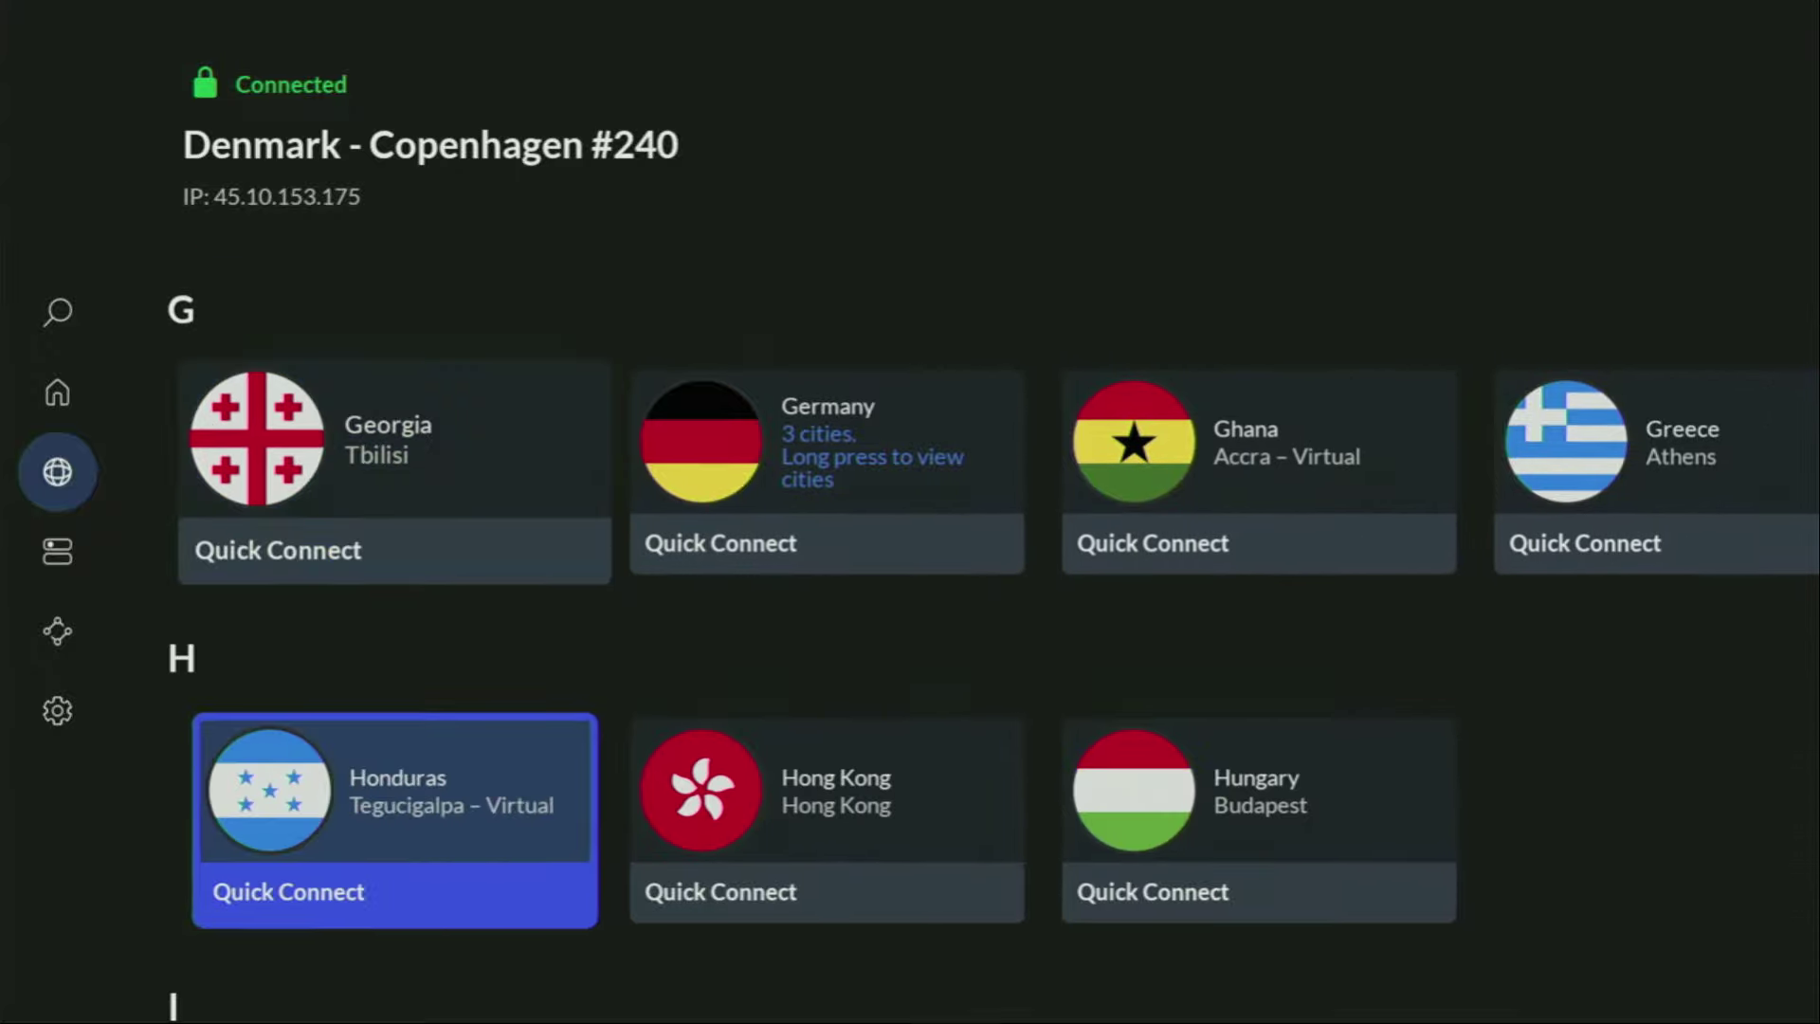
pyautogui.press('Down')
pyautogui.press('Right')
pyautogui.press('Right')
pyautogui.press('Right')
pyautogui.press('Right')
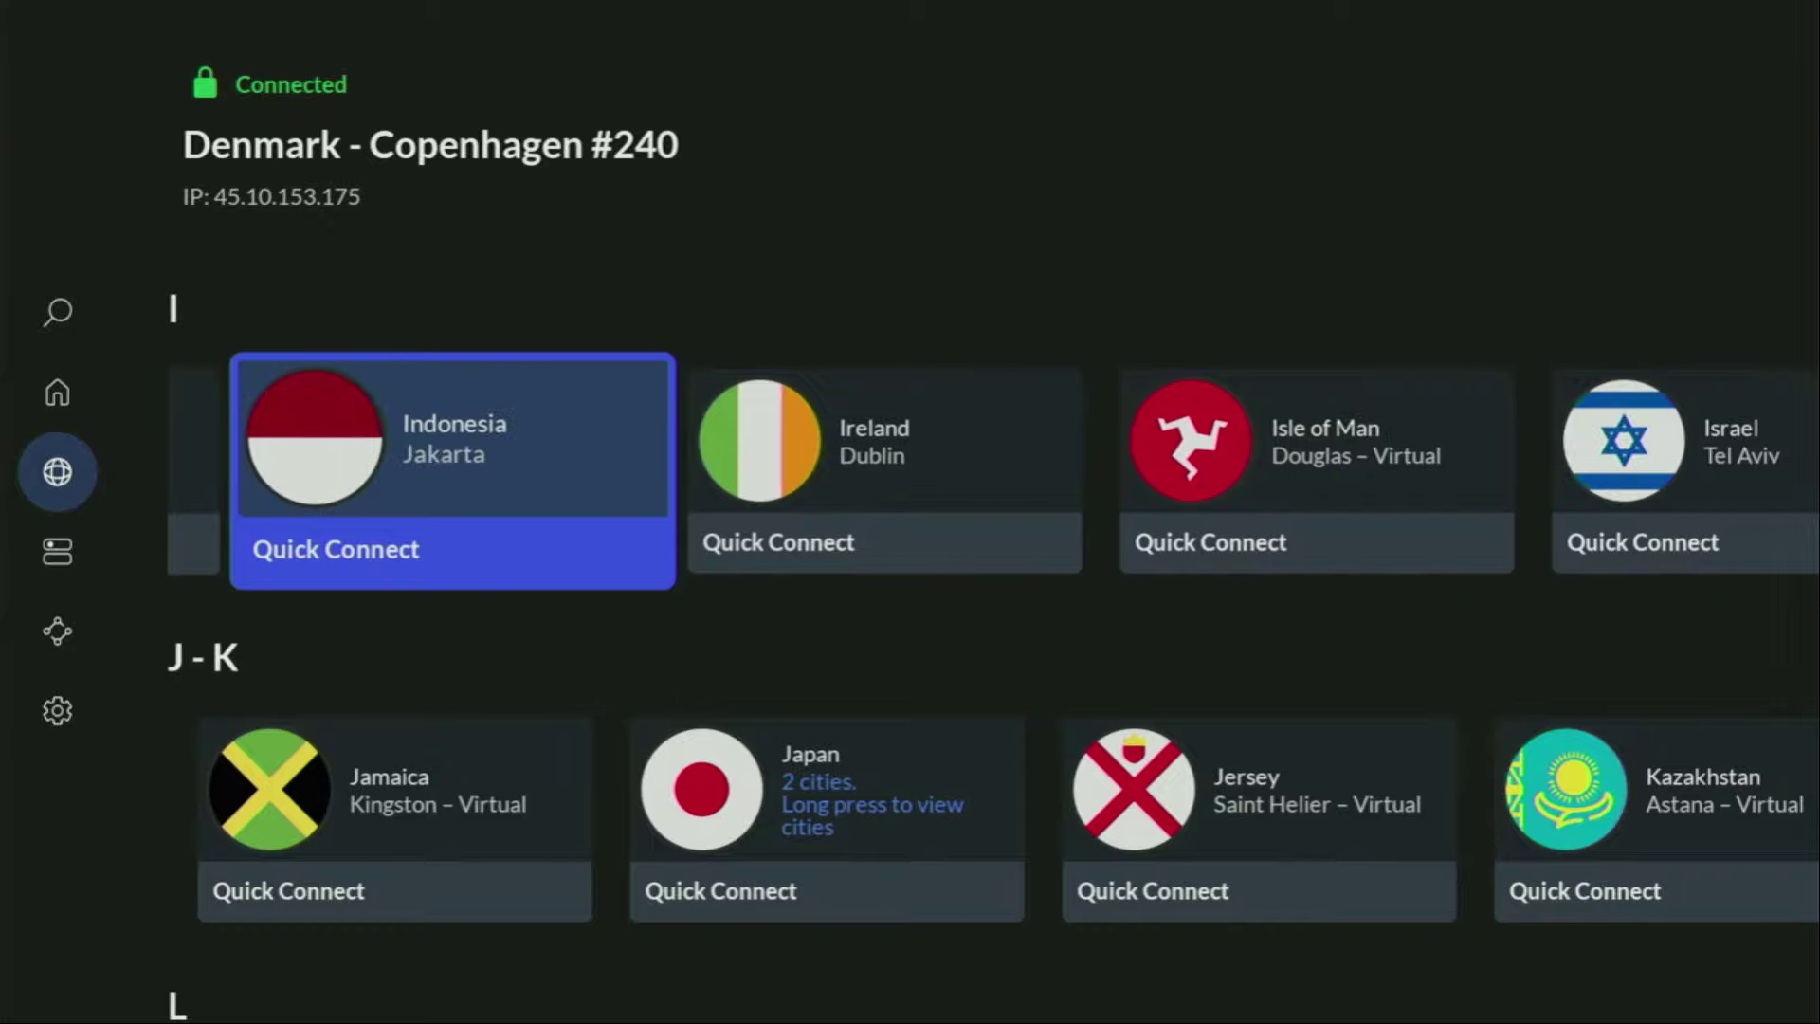
pyautogui.press('Right')
pyautogui.press('Right')
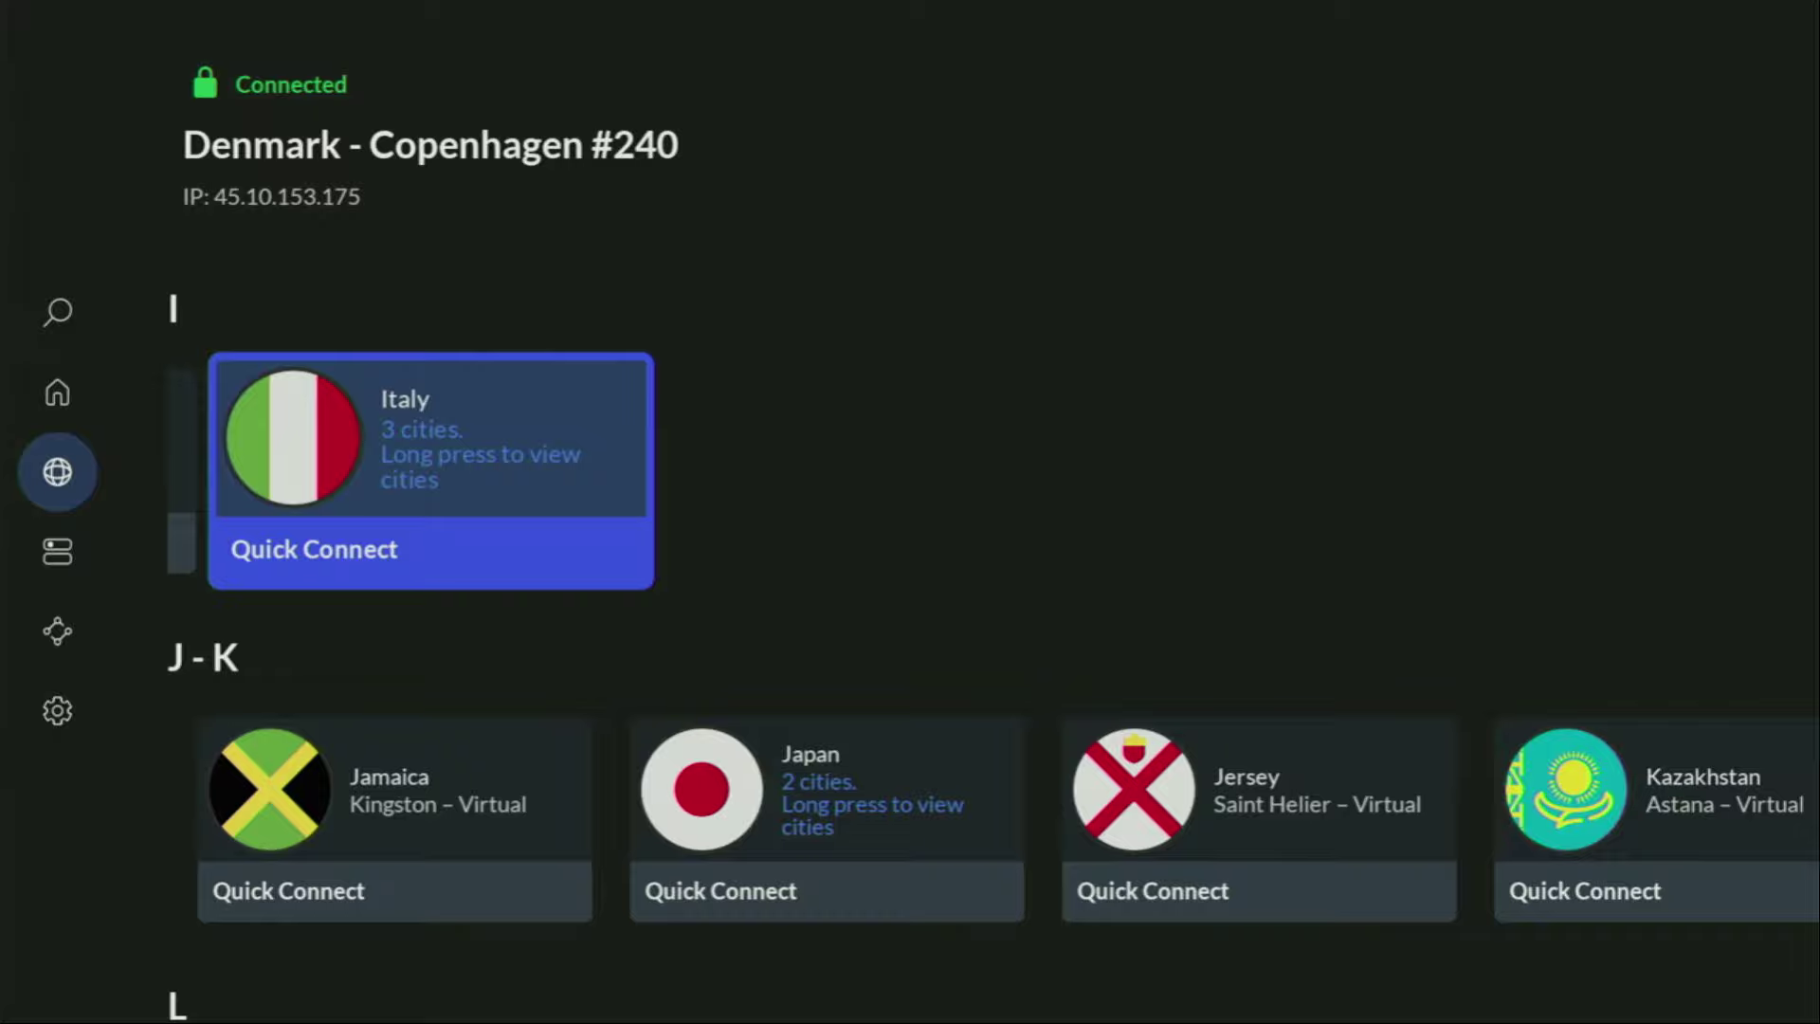
pyautogui.press('Down')
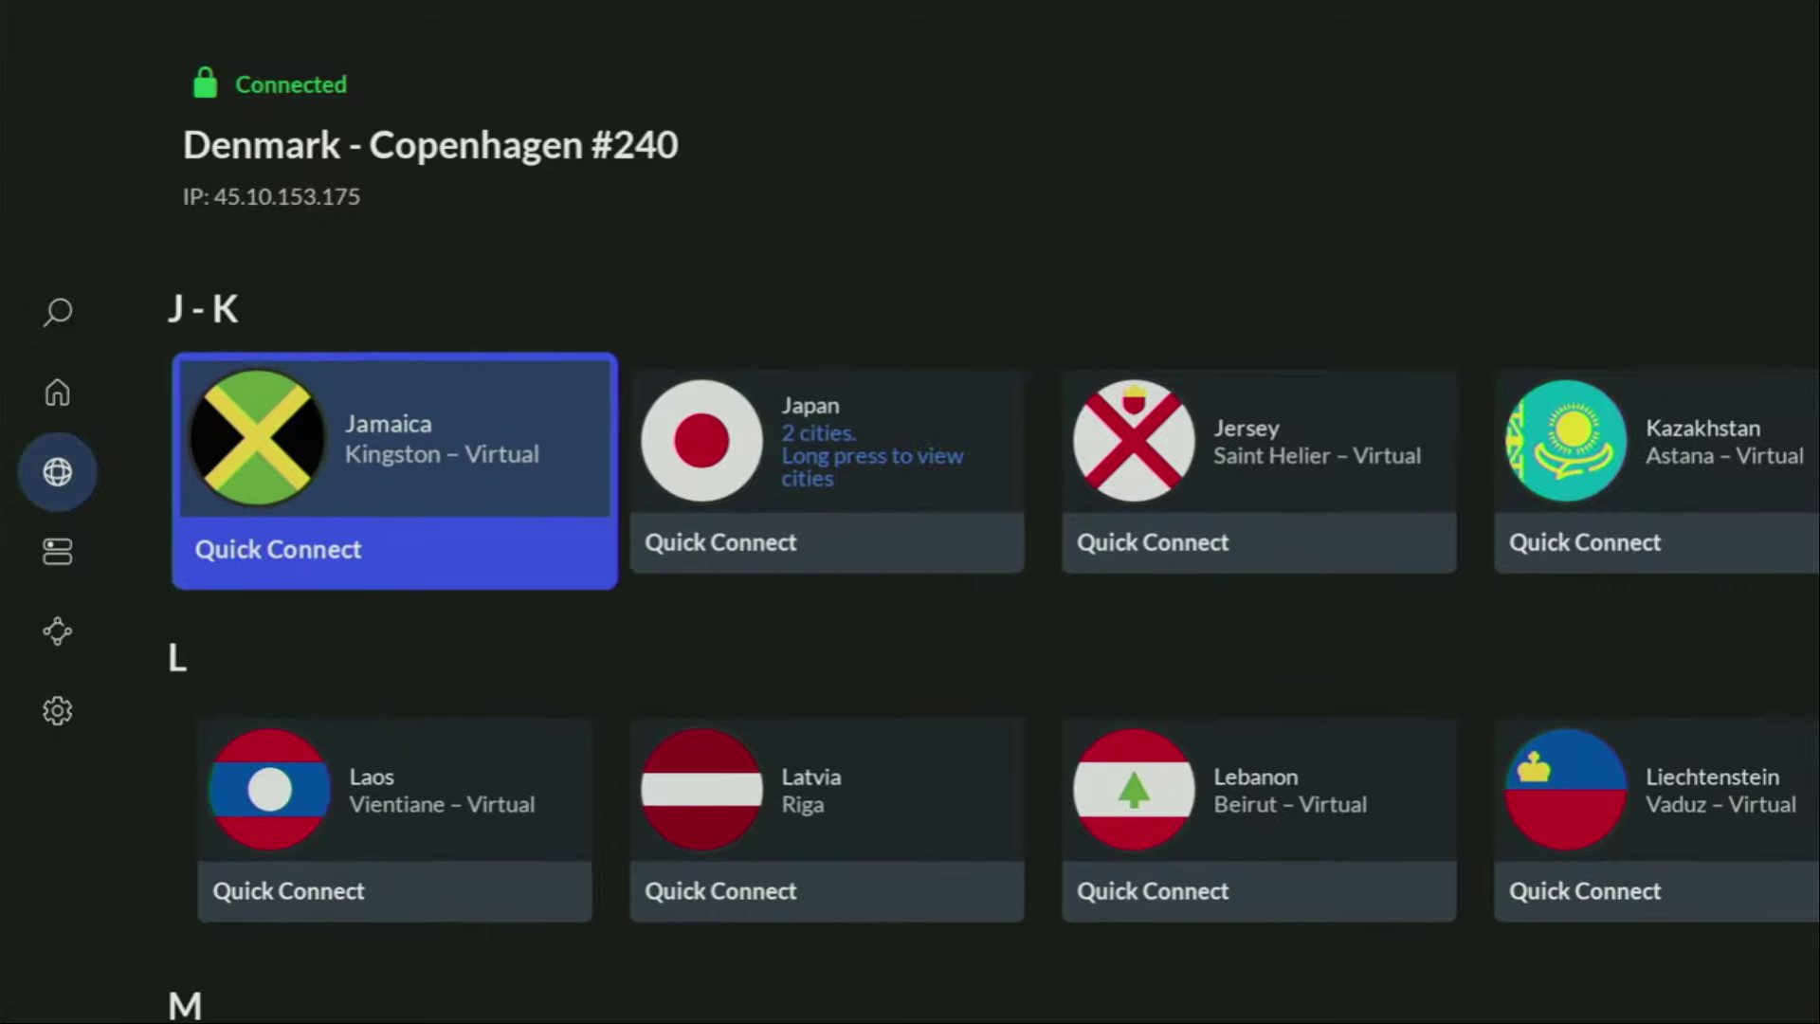
pyautogui.press('Down')
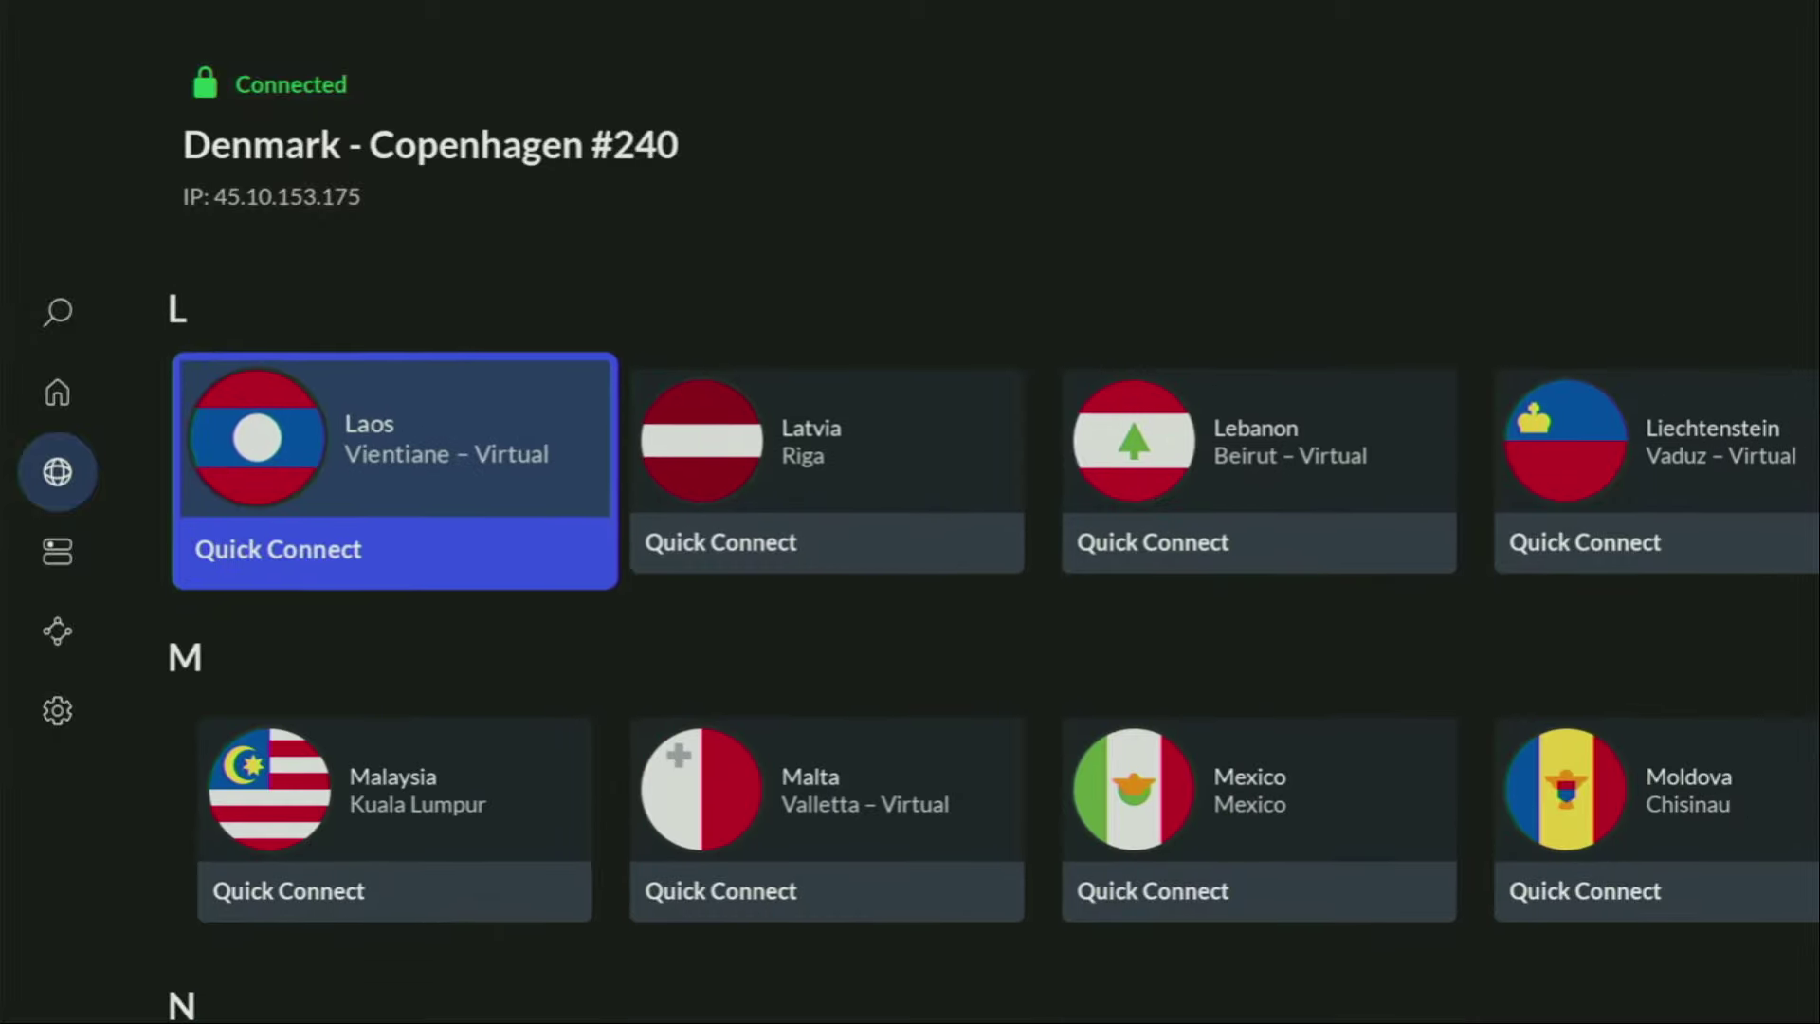
pyautogui.press('Down')
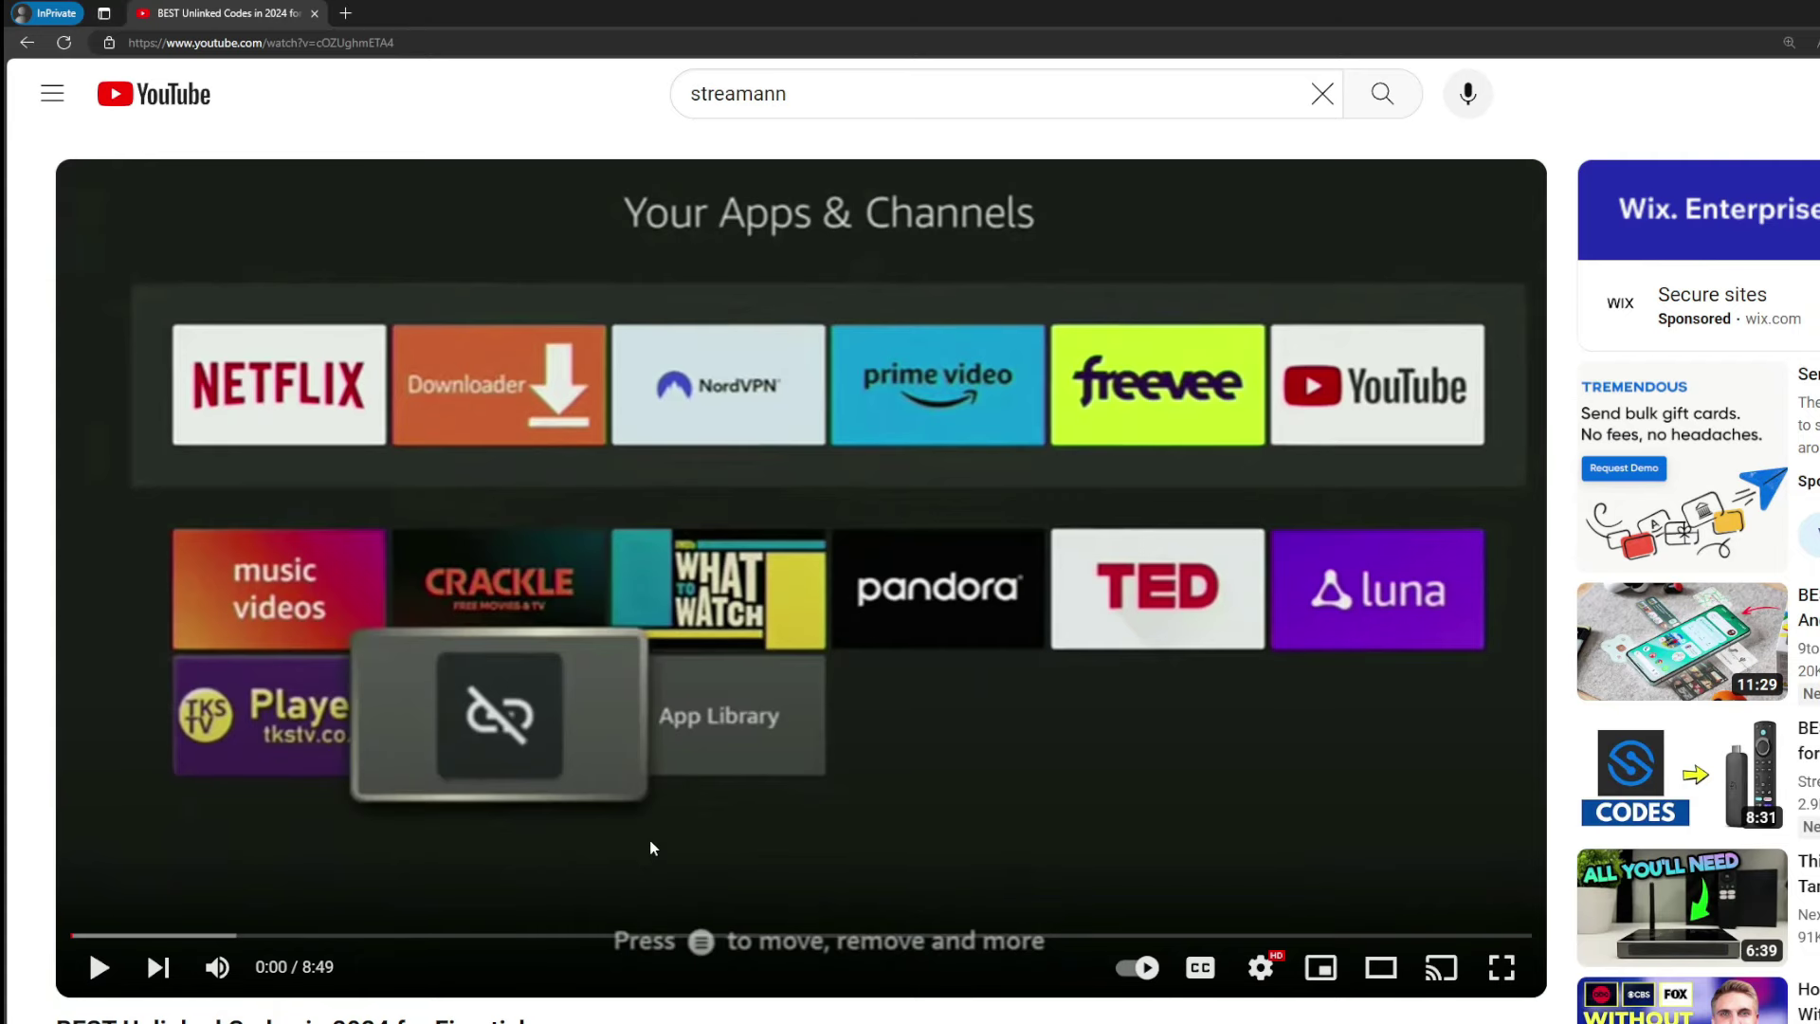
# Scroll to the pinned comment and follow its topvpnoffer.com link.
pyautogui.scroll(-15, 651, 839)
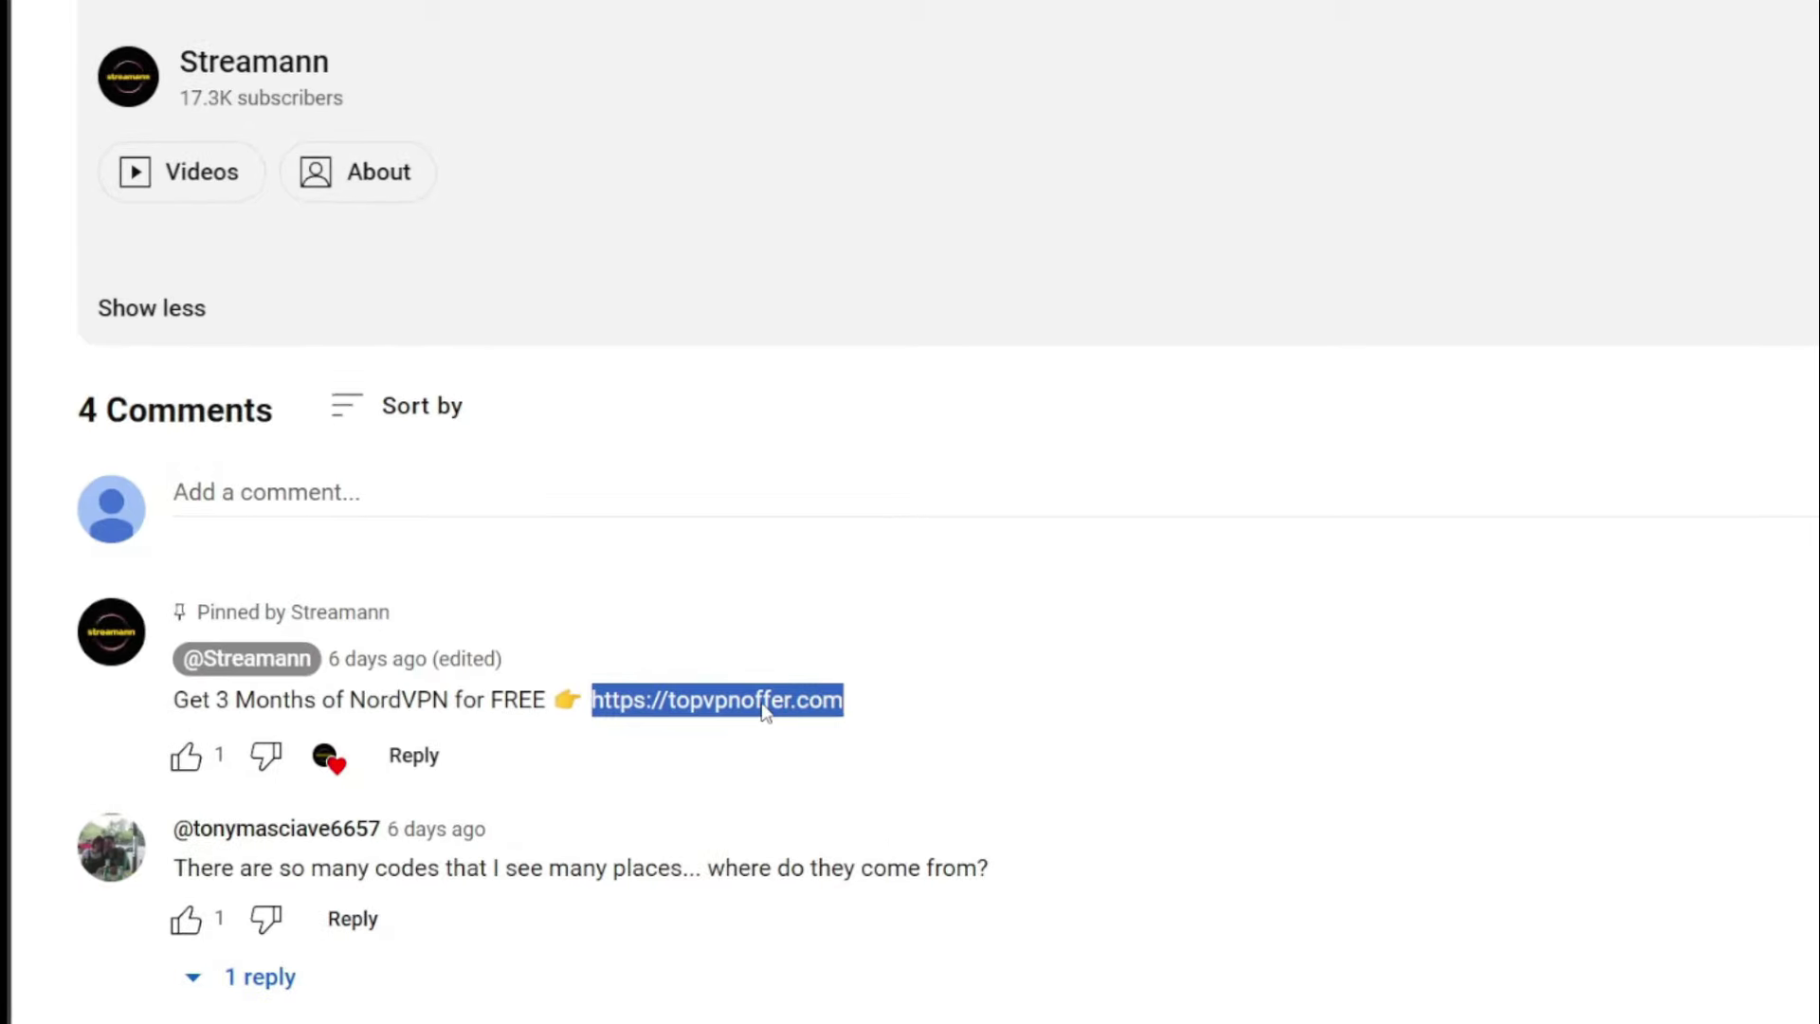
pyautogui.click(809, 693)
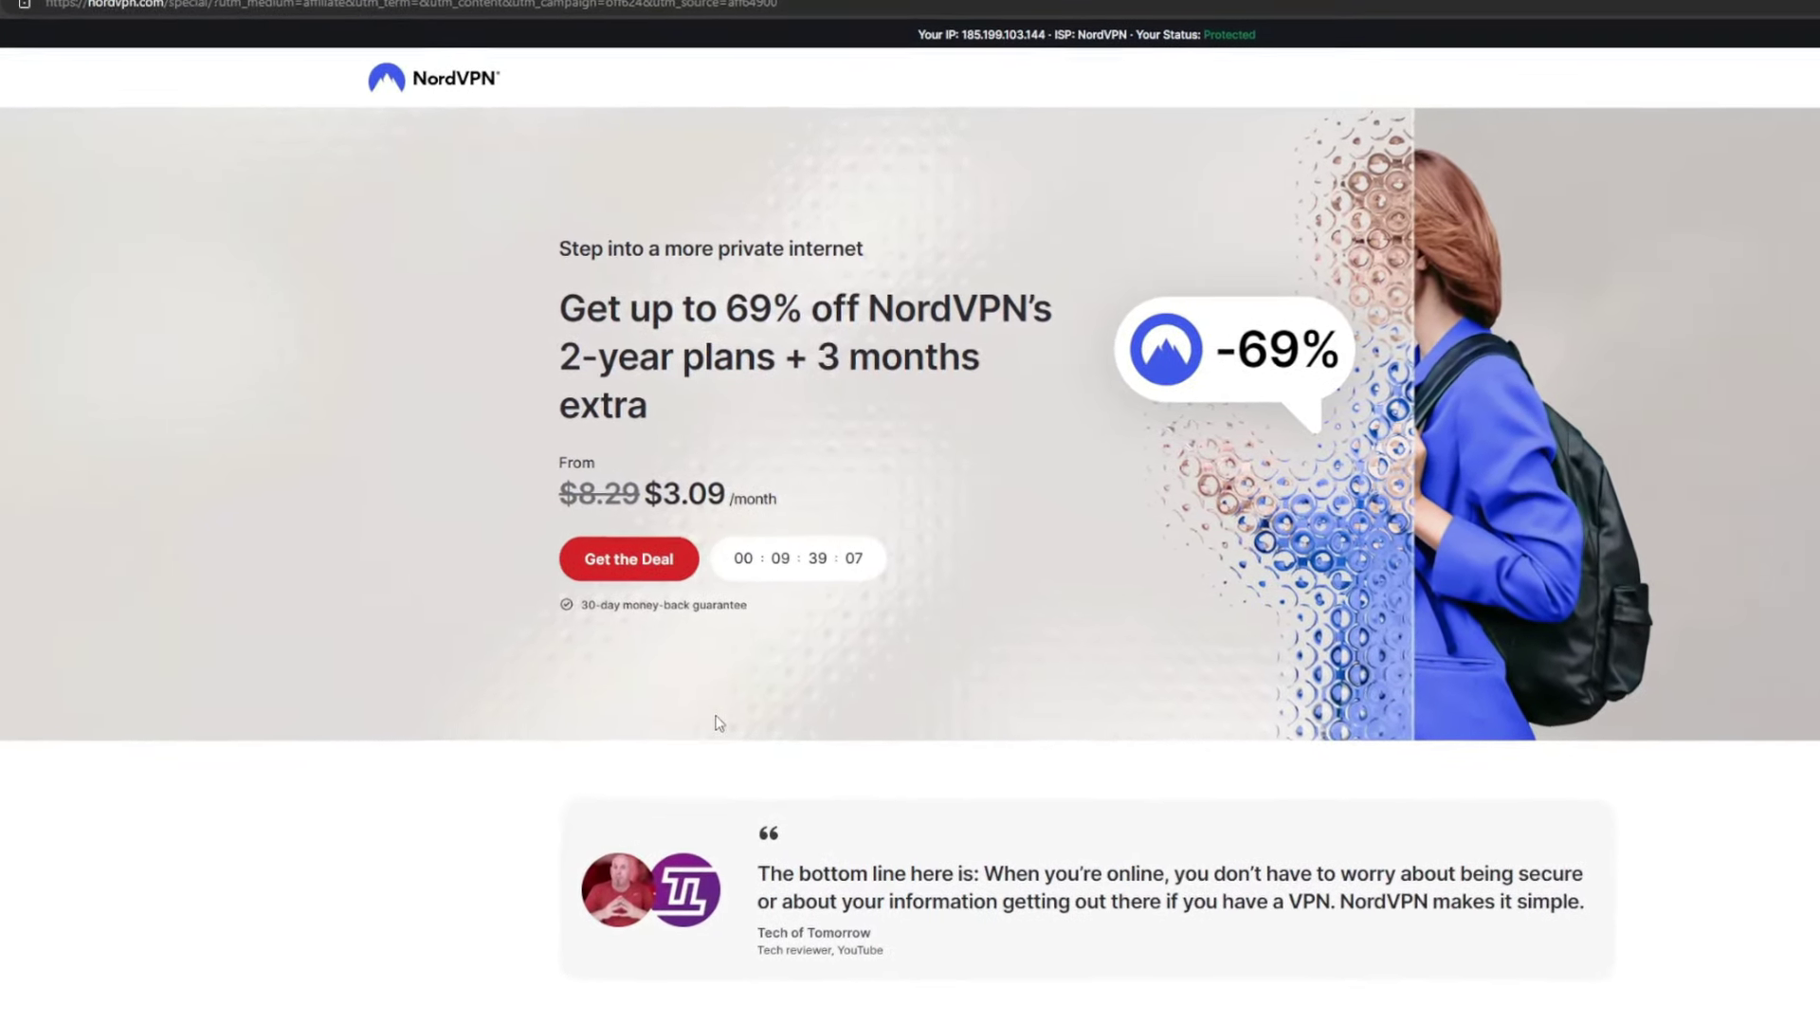
# Highlight '3 months extra' in the 69%-off 2-year plan headline.
pyautogui.moveTo(806, 349); pyautogui.dragTo(993, 399)
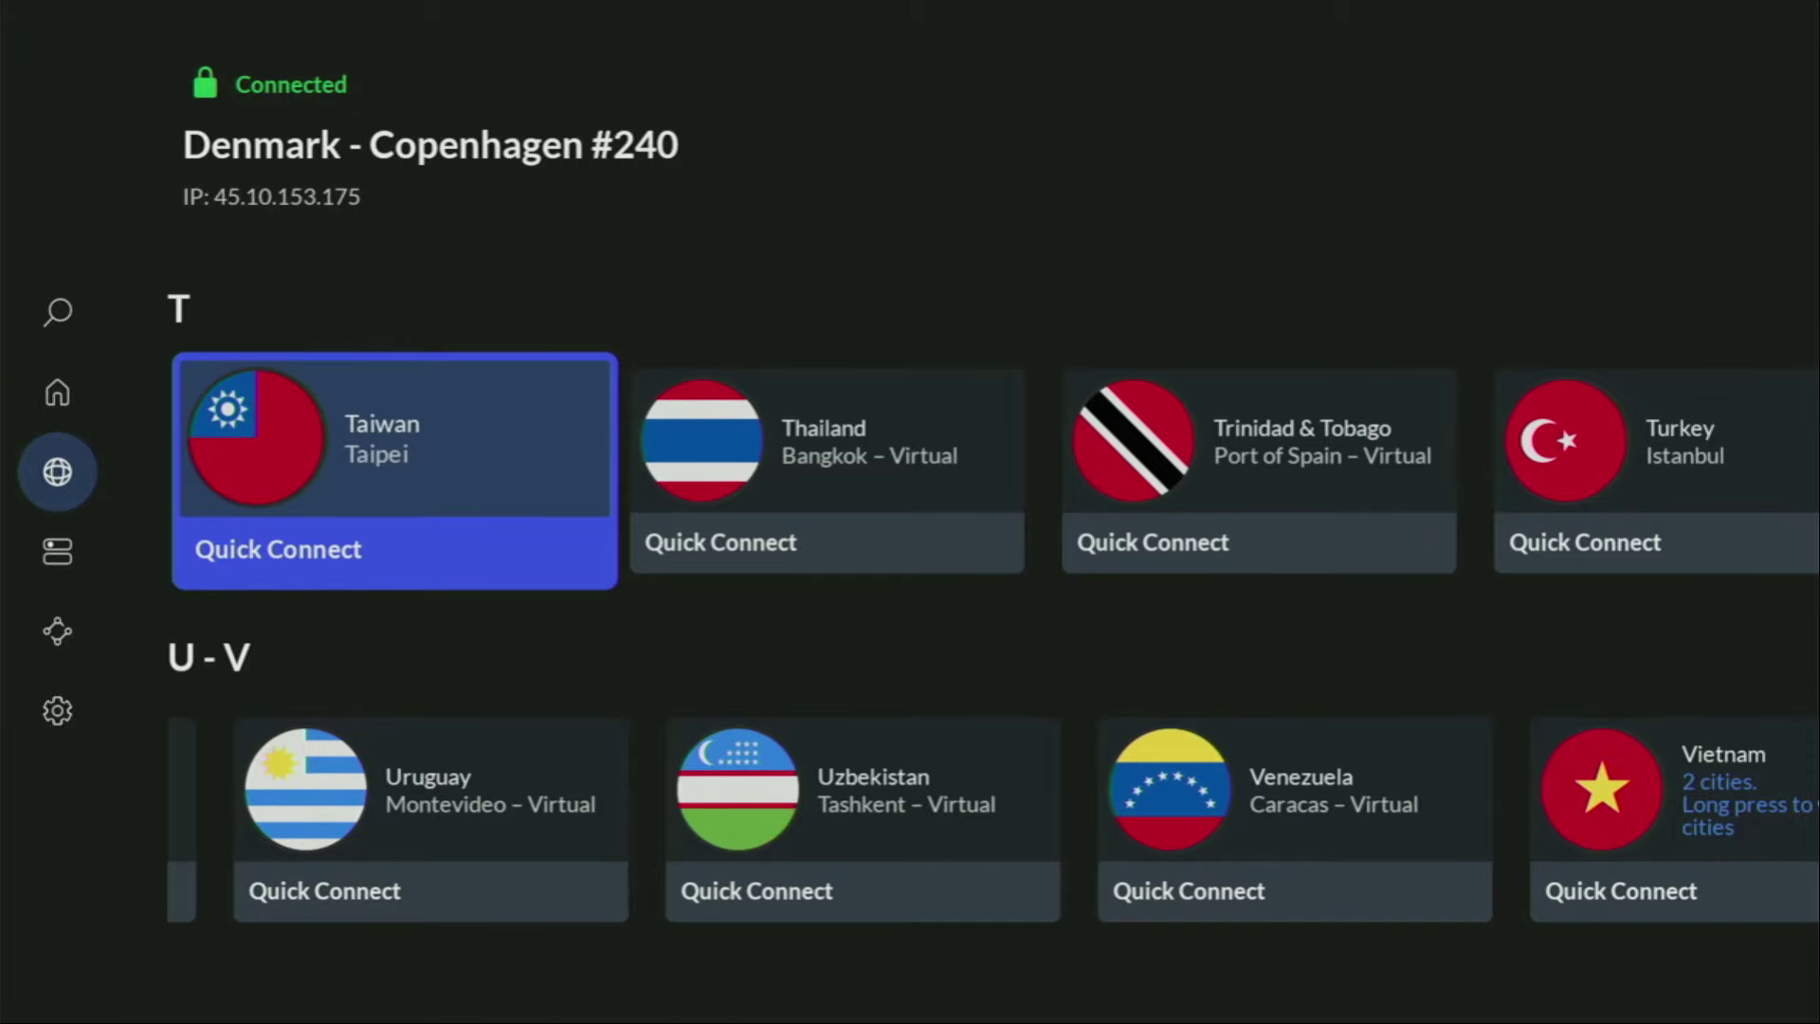
# Launch Downloader from the home apps row and settle on its Home section.
pyautogui.press('Home')
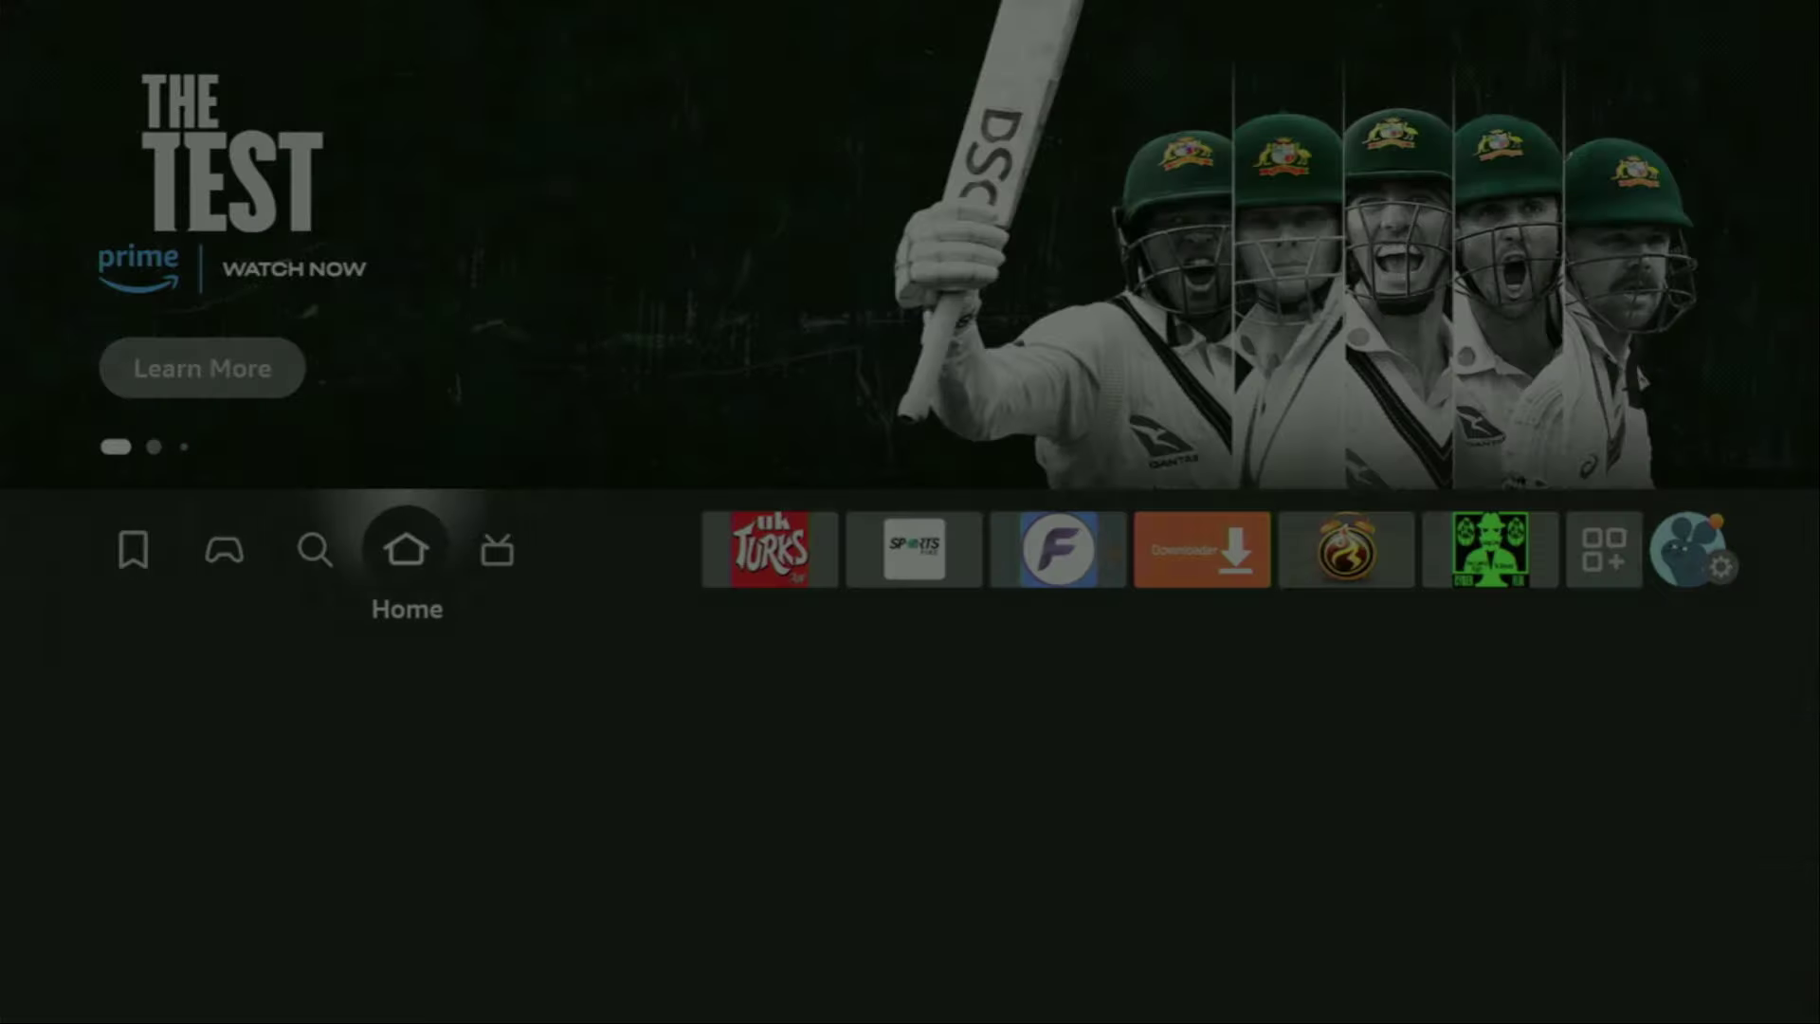
pyautogui.press('Right')
pyautogui.press('Right')
pyautogui.press('Right')
pyautogui.press('Right')
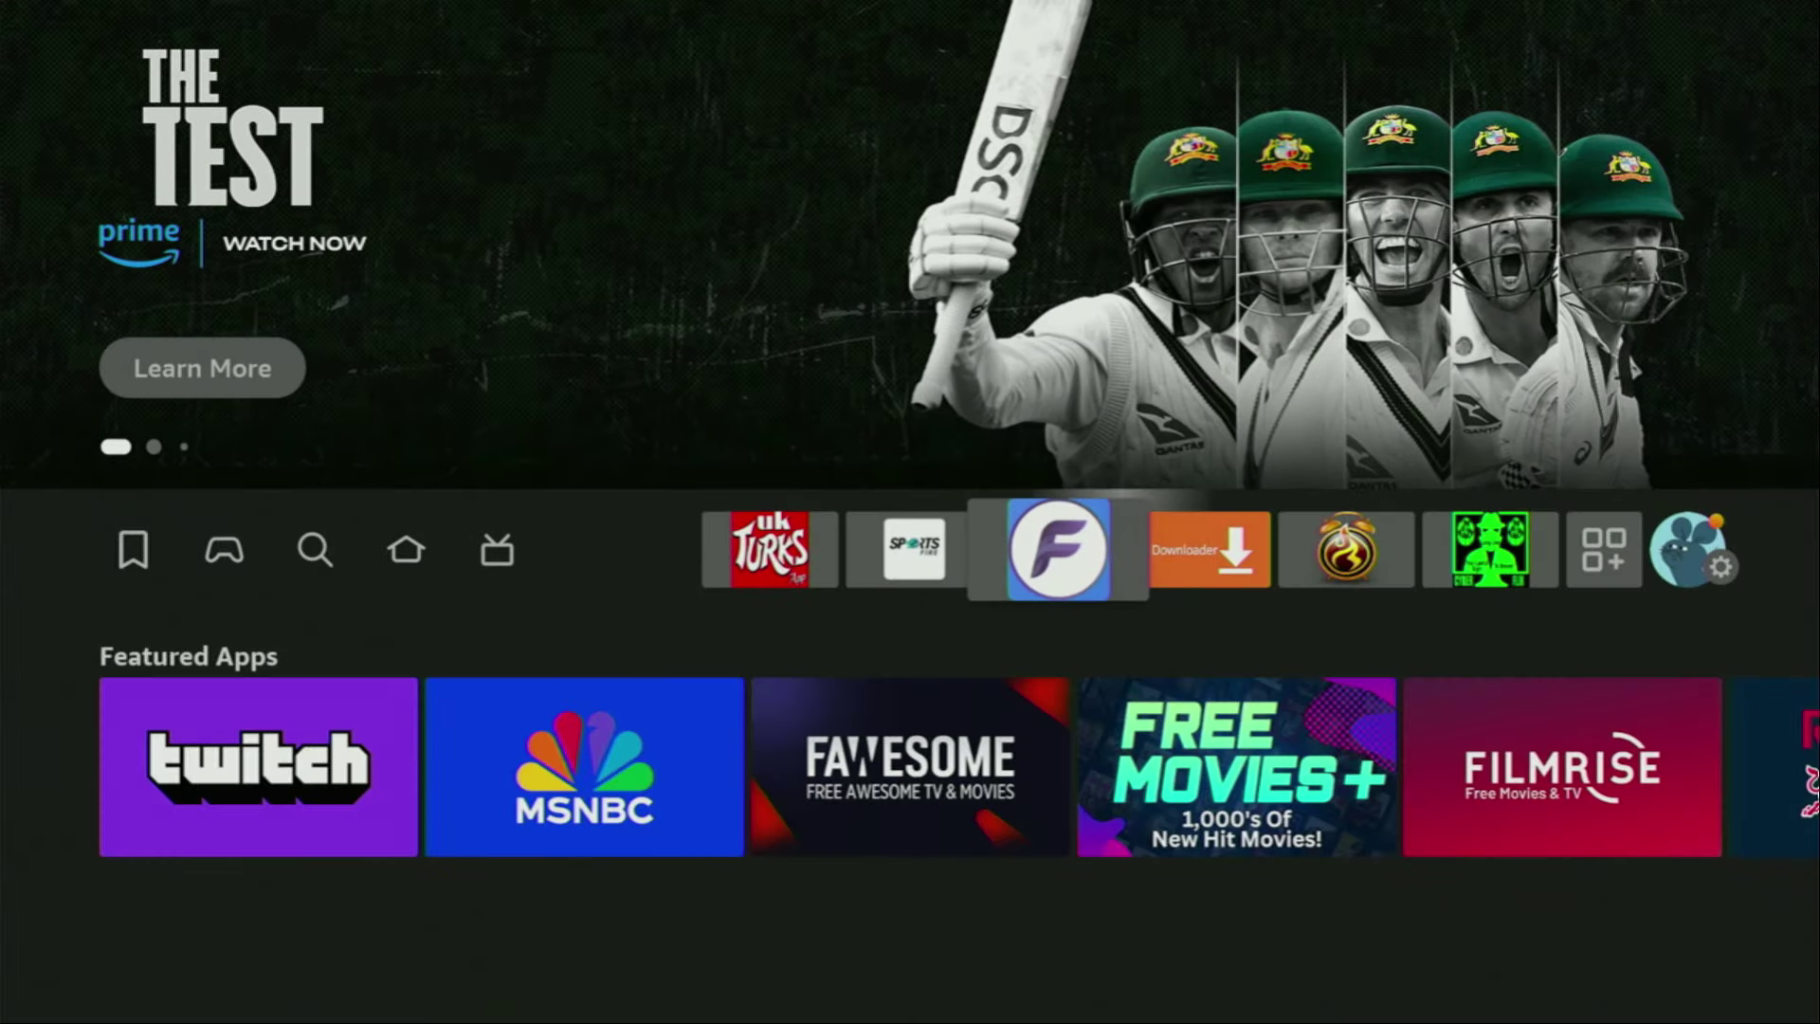
pyautogui.press('Right')
pyautogui.press('Return')
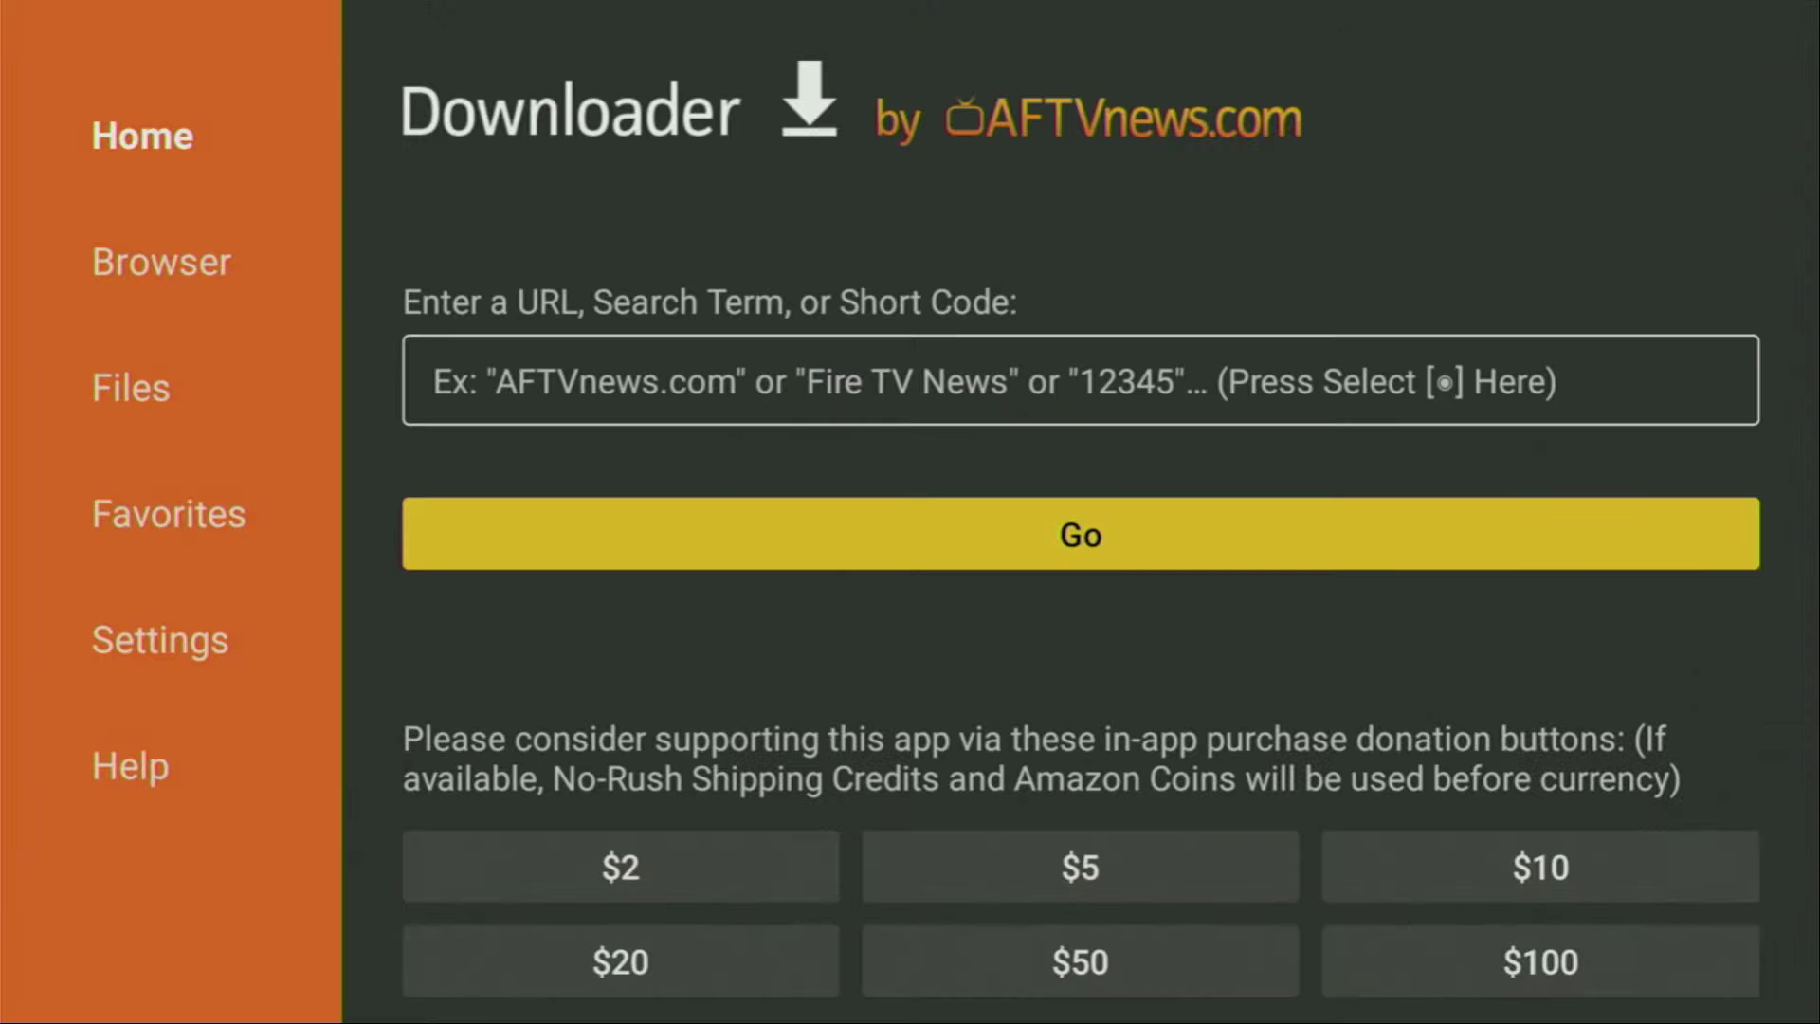
pyautogui.press('Left')
pyautogui.press('Up')
pyautogui.press('Up')
pyautogui.press('Up')
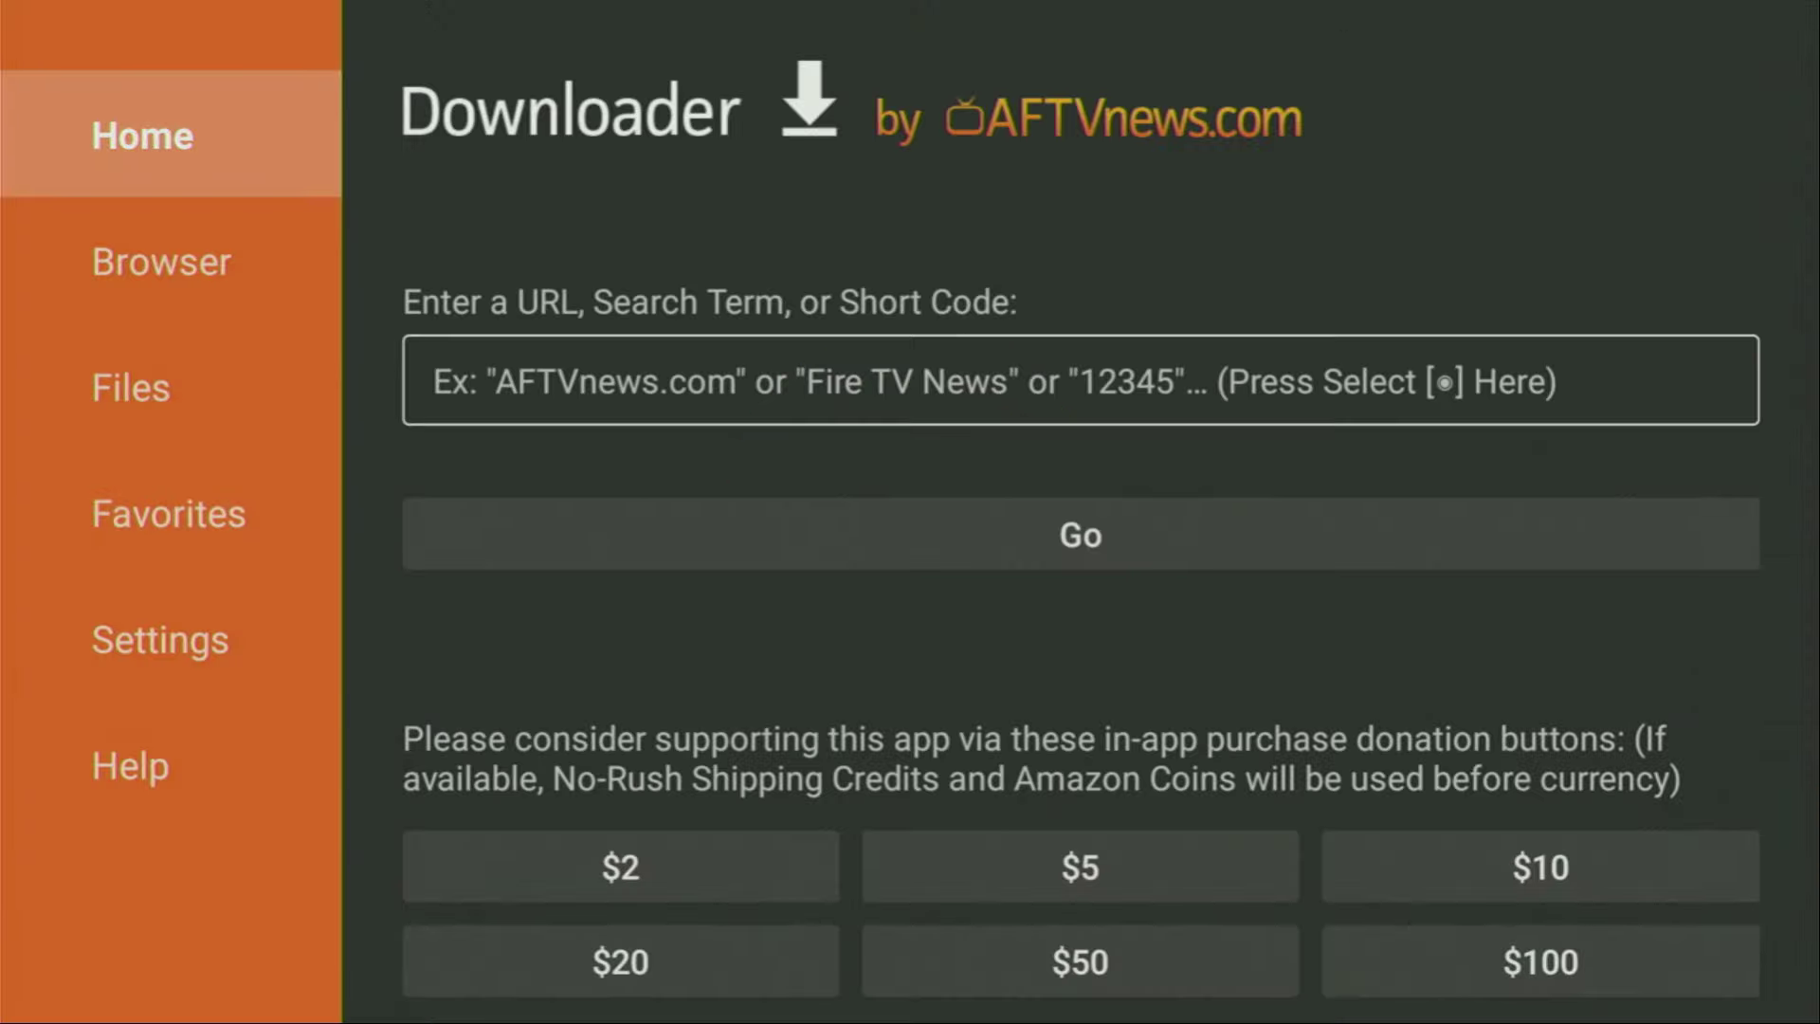
pyautogui.press('Down')
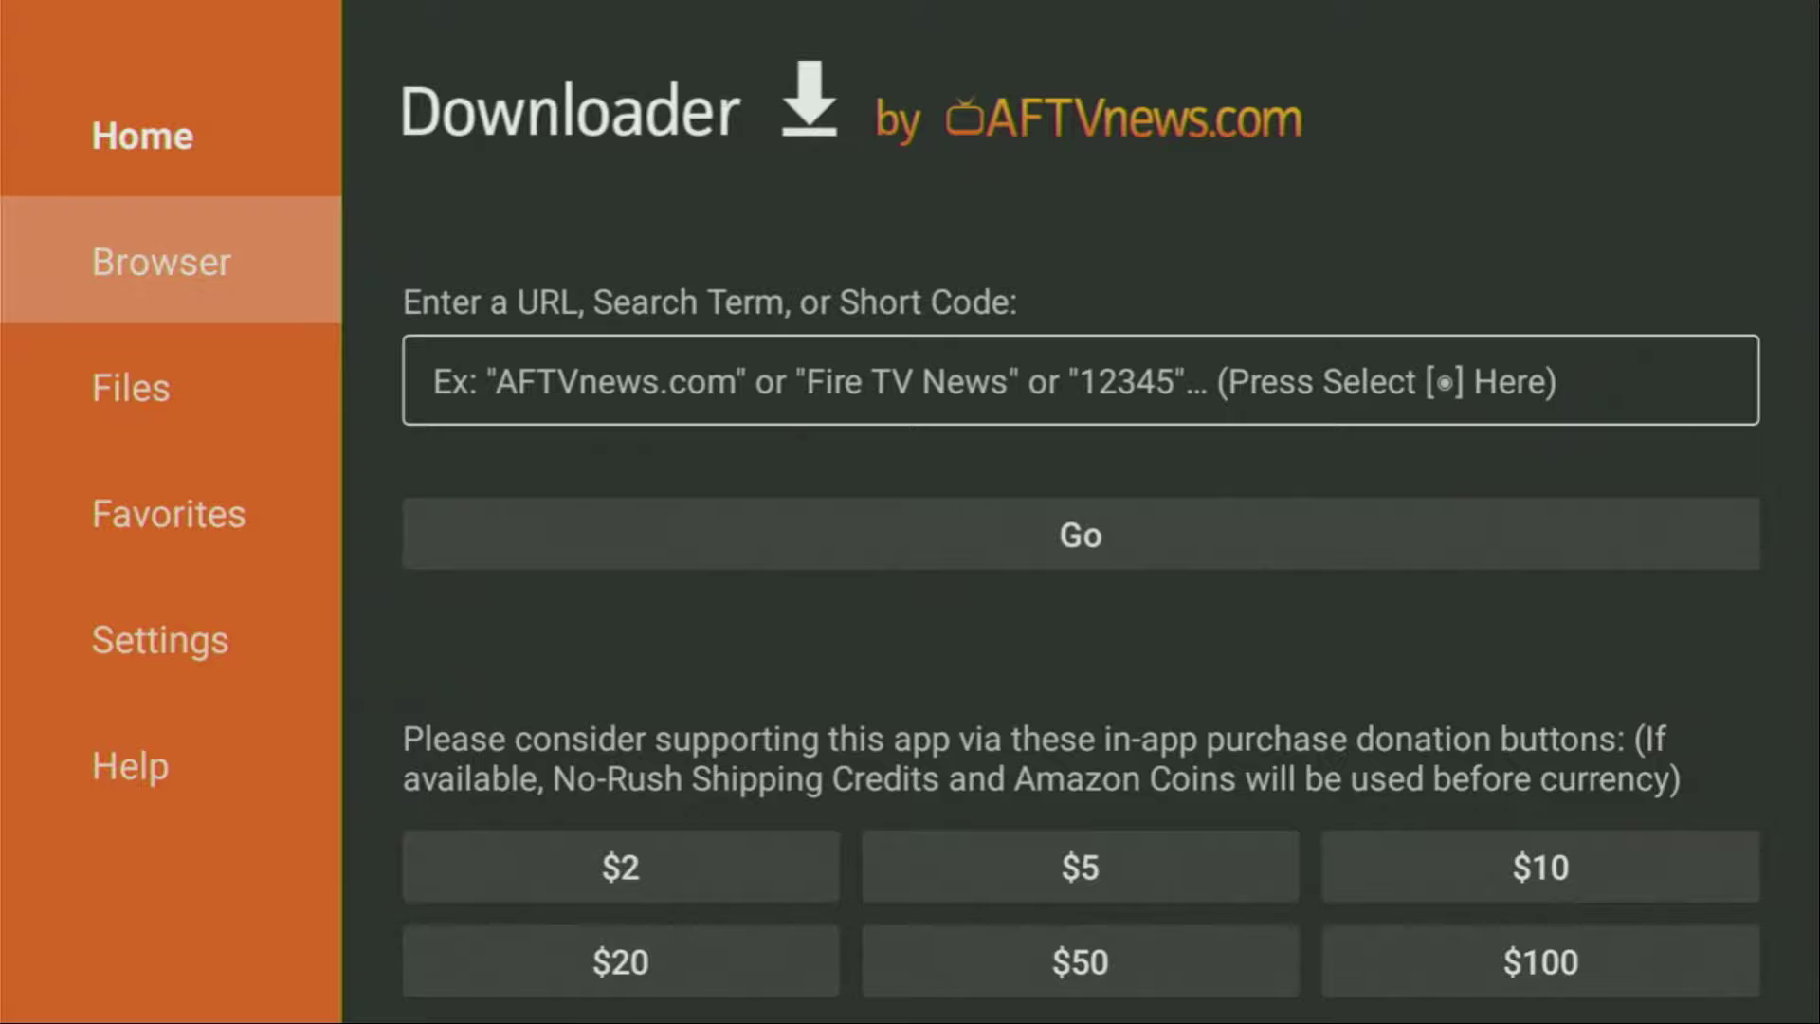
pyautogui.press('Up')
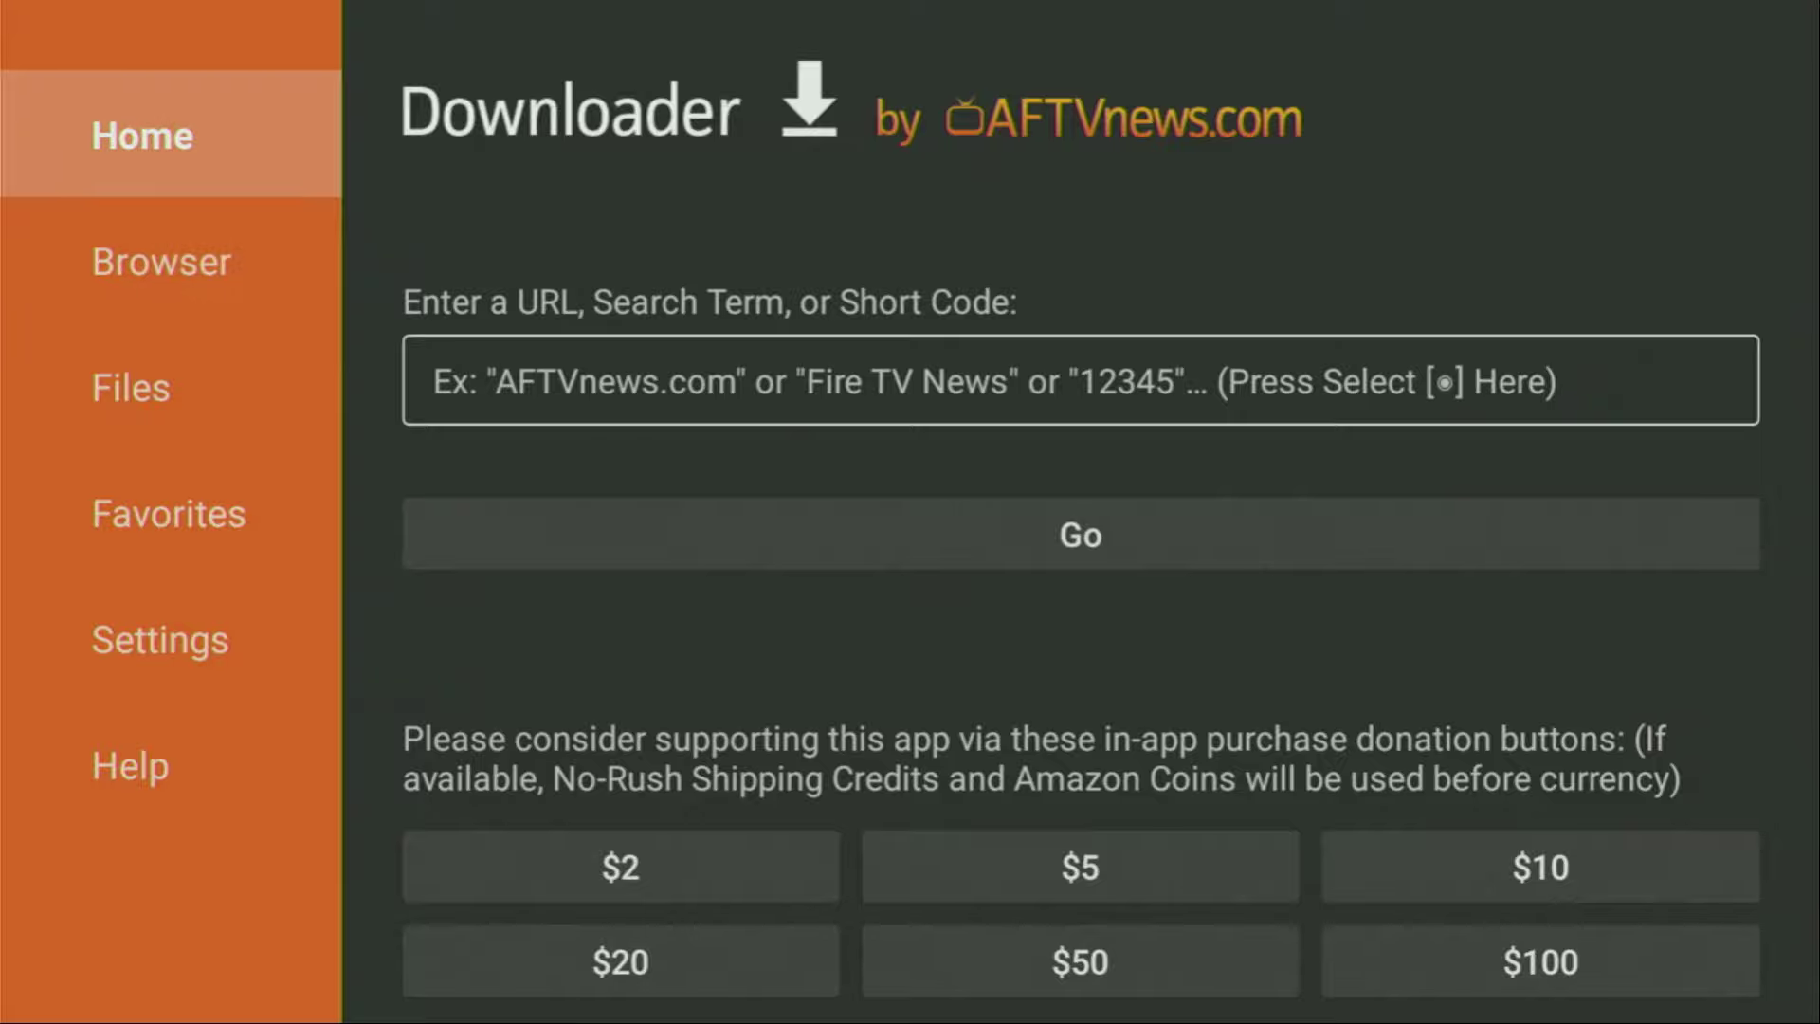
# Spell 'blokada' into the Downloader URL field with the on-screen keyboard.
pyautogui.press('Right')
pyautogui.press('Return')
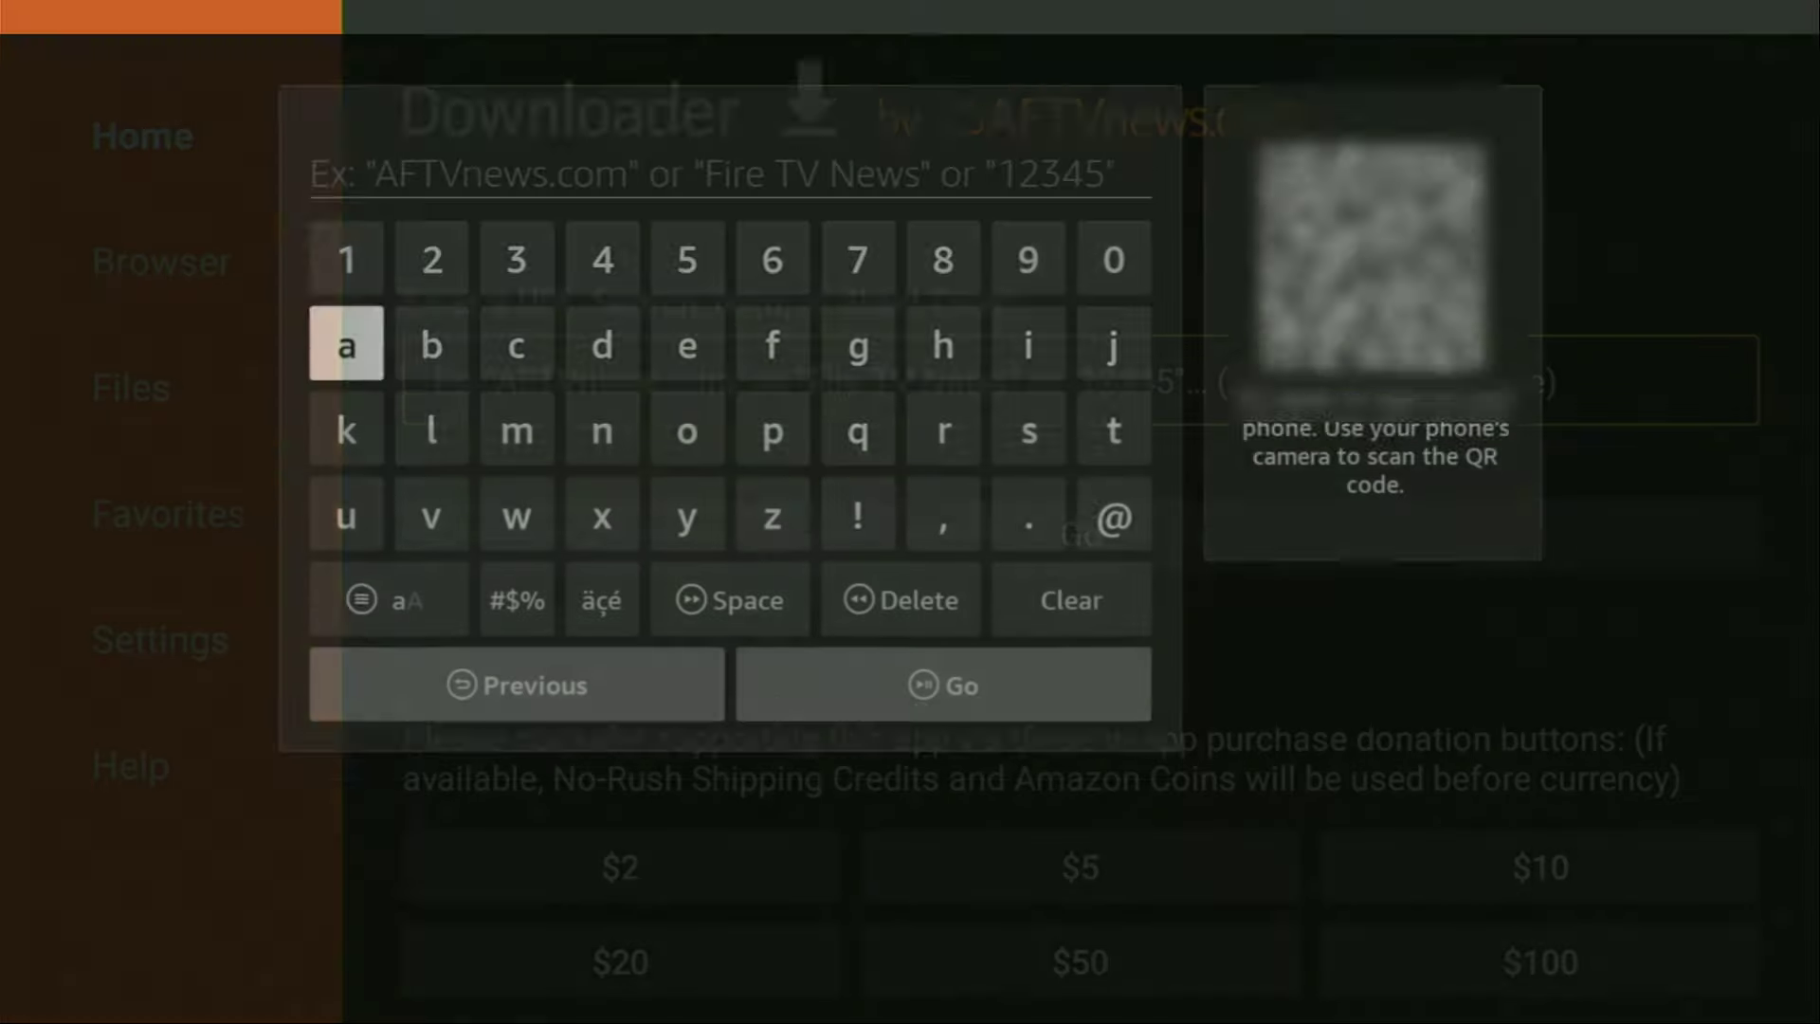
pyautogui.press('Right')
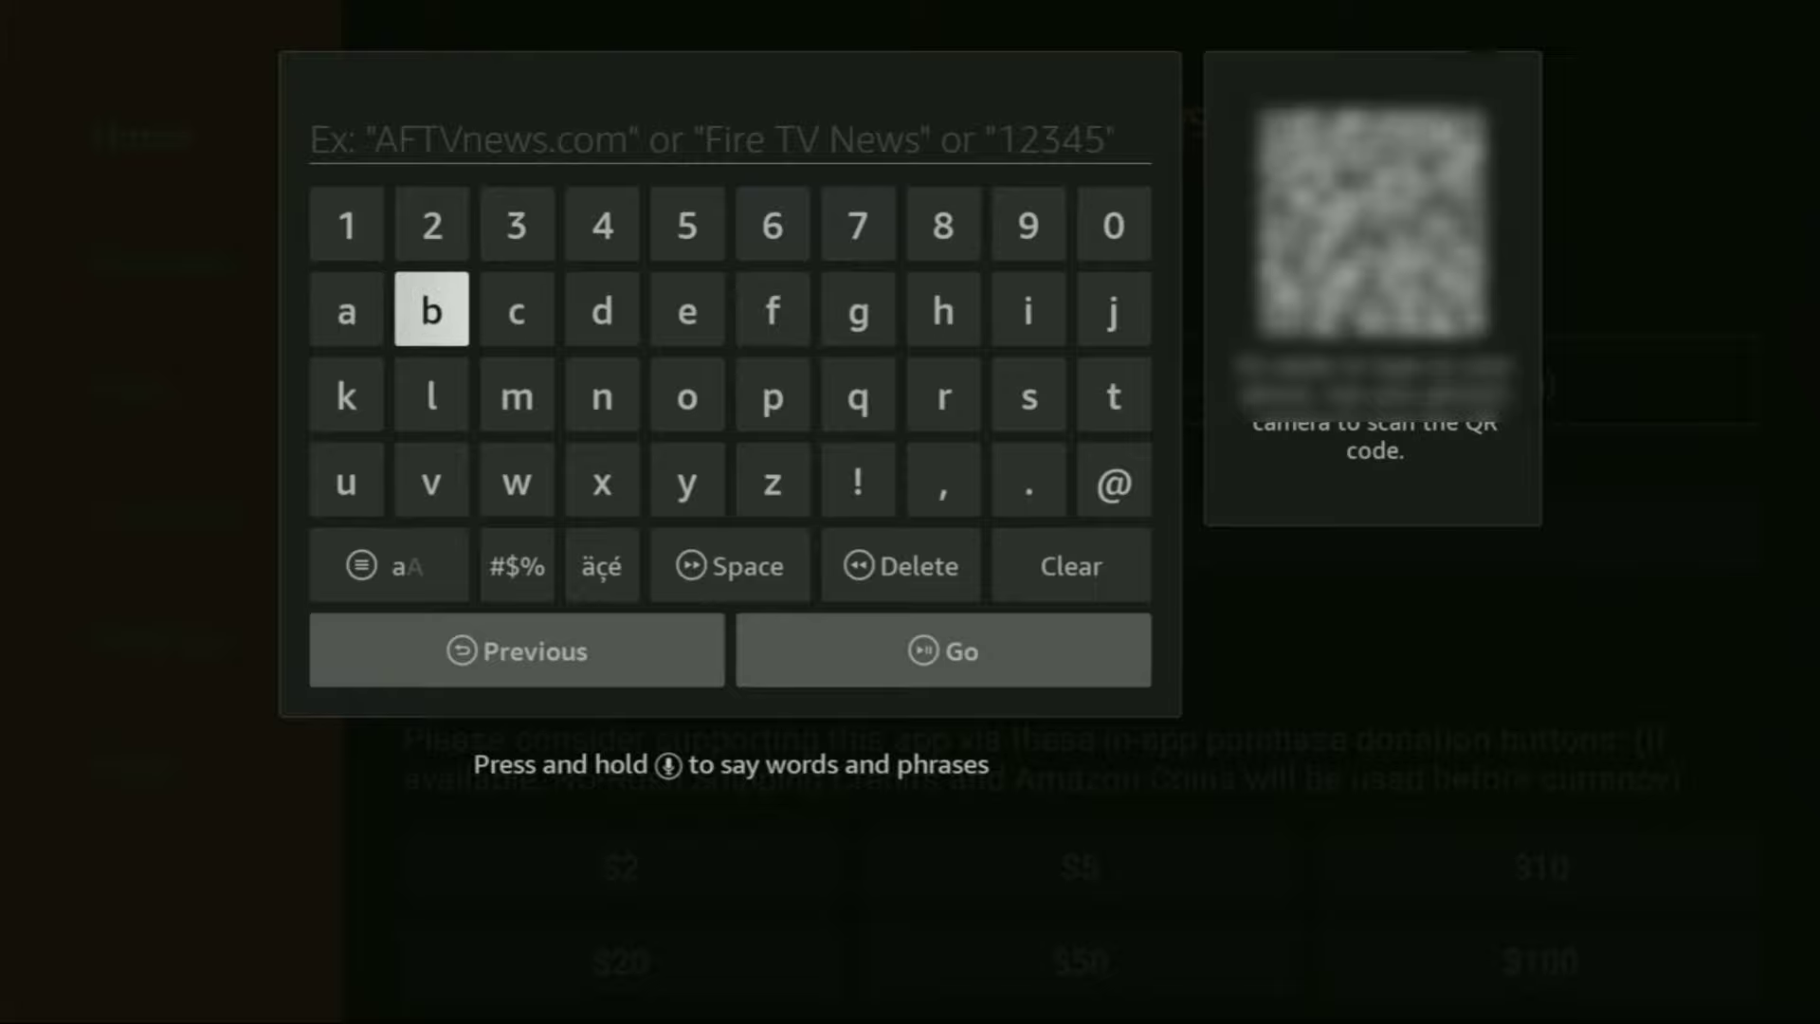
pyautogui.press('Return')
pyautogui.press('Down')
pyautogui.press('Return')
pyautogui.press('Right')
pyautogui.press('Right')
pyautogui.press('Right')
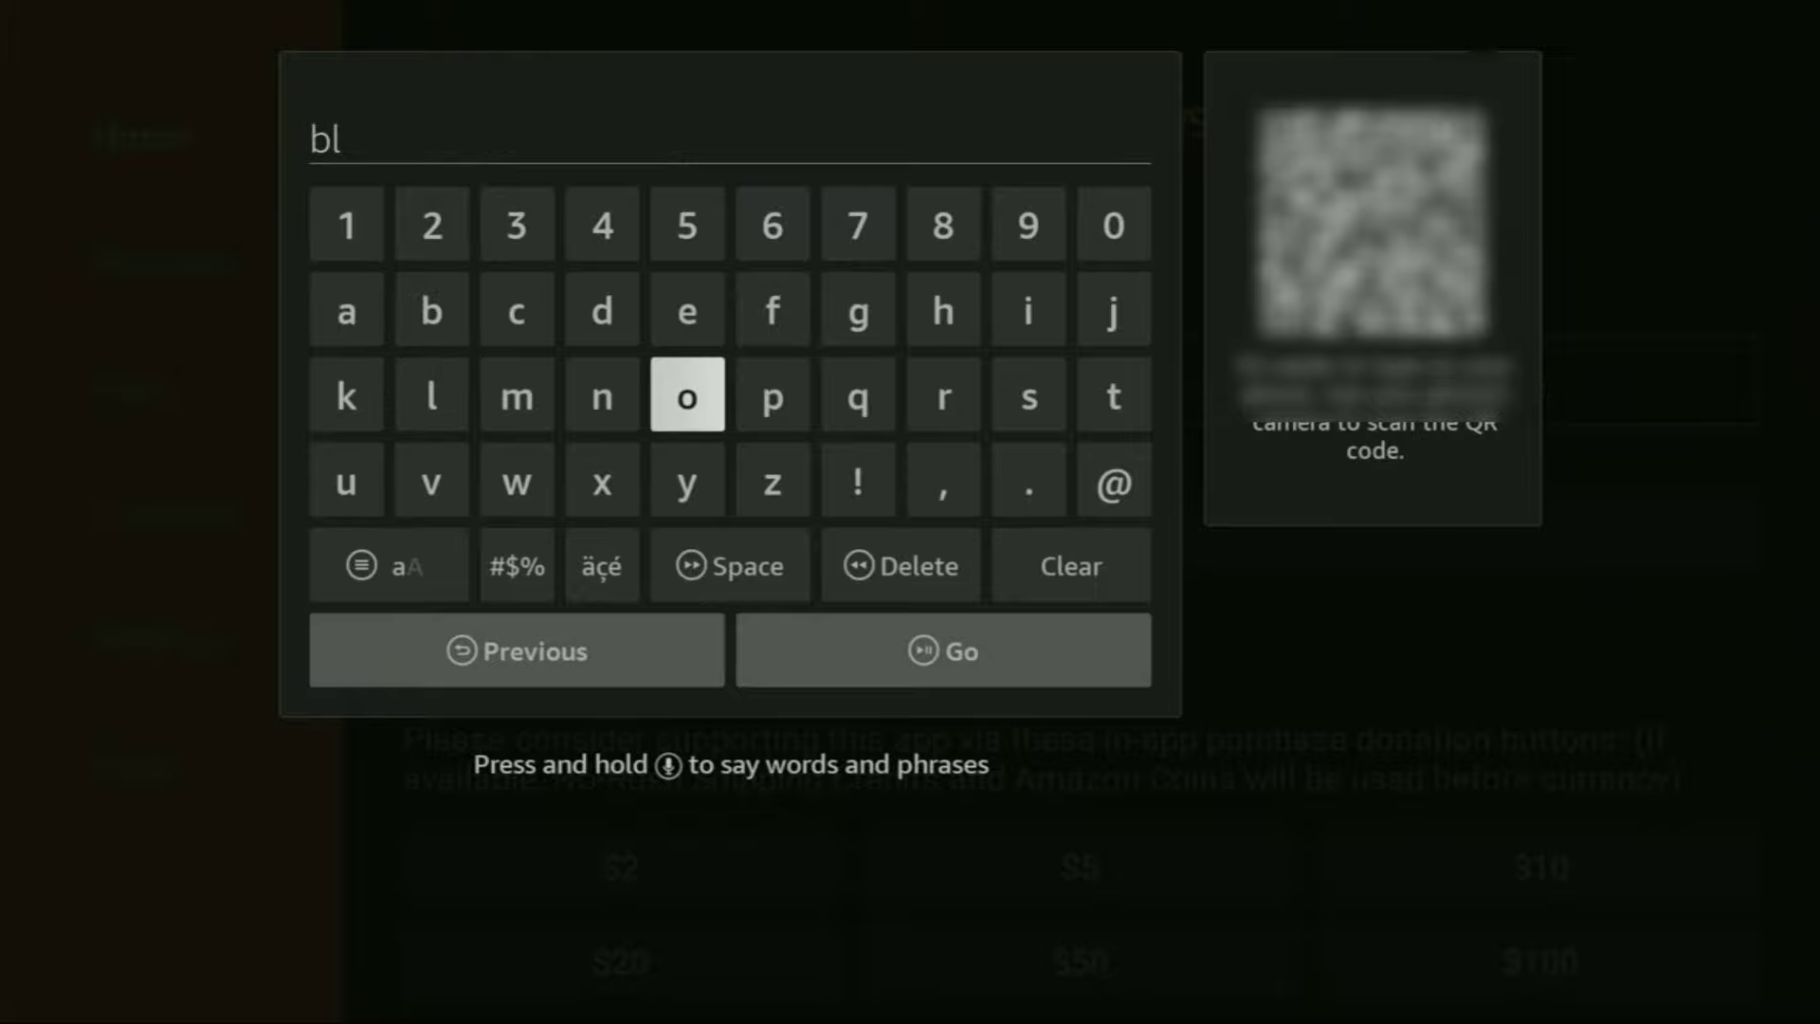
pyautogui.press('Return')
pyautogui.press('Left')
pyautogui.press('Left')
pyautogui.press('Left')
pyautogui.press('Left')
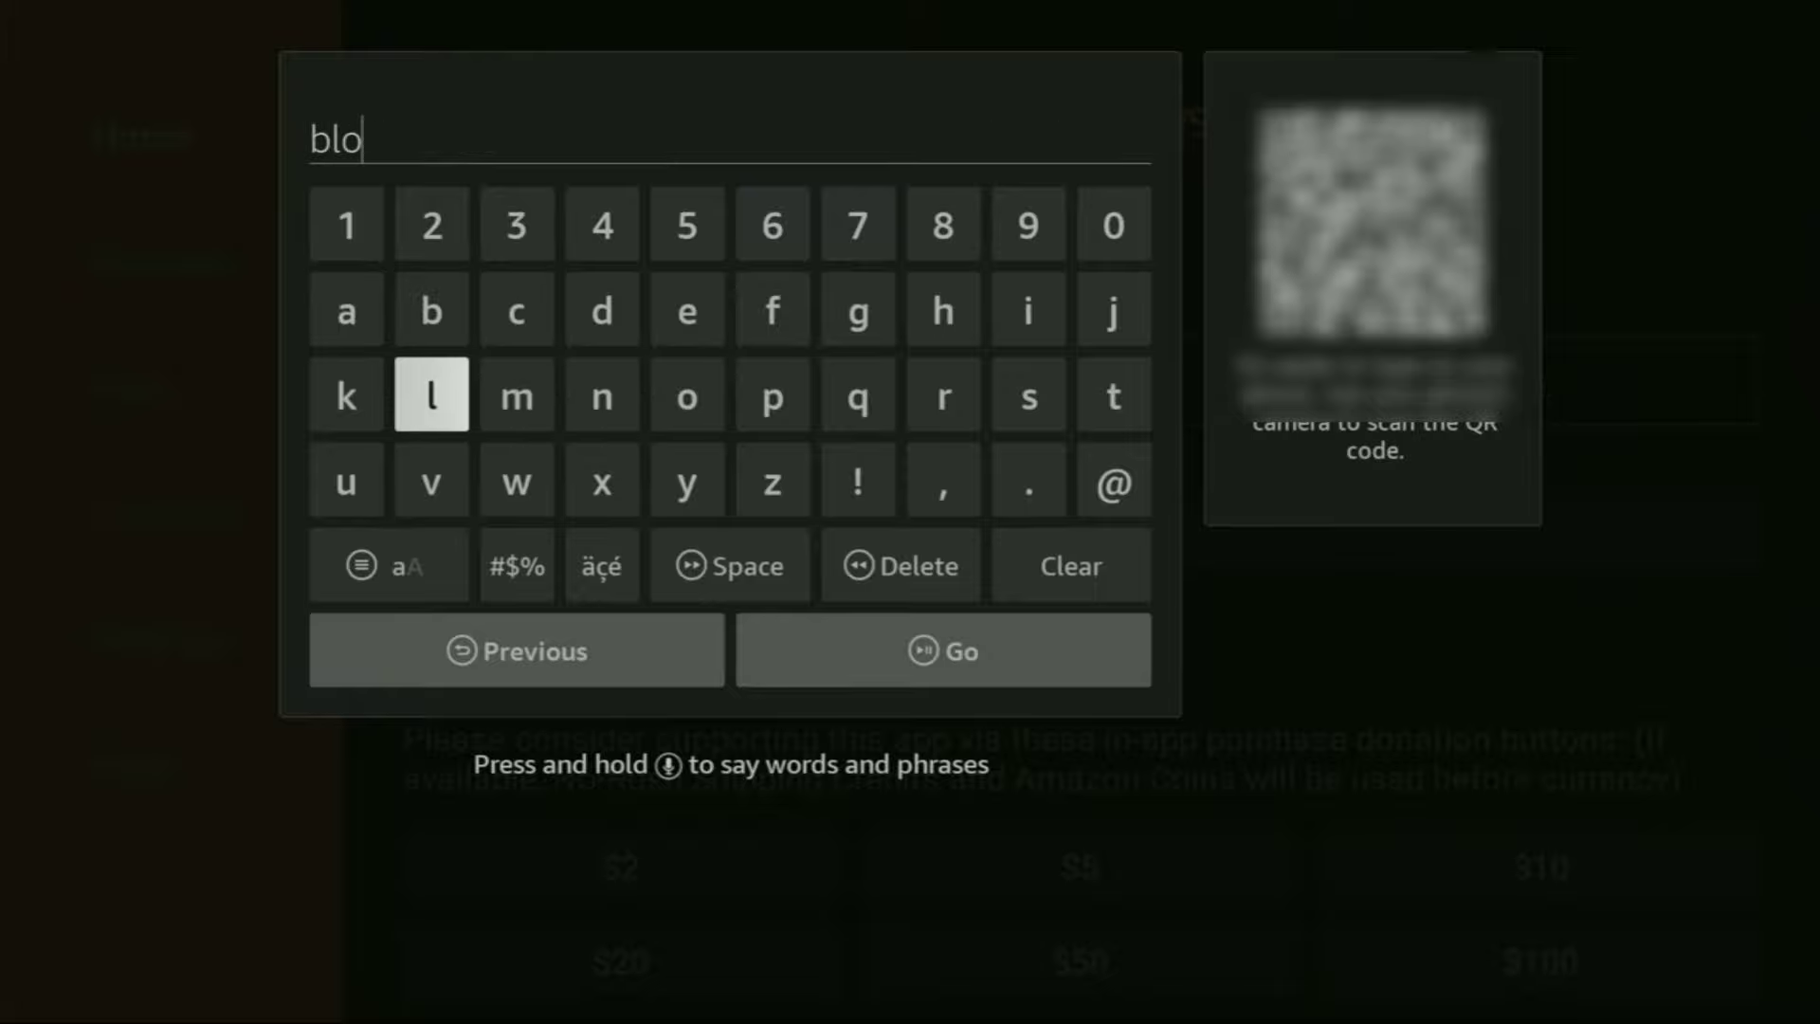
pyautogui.press('Return')
pyautogui.press('Up')
pyautogui.press('Return')
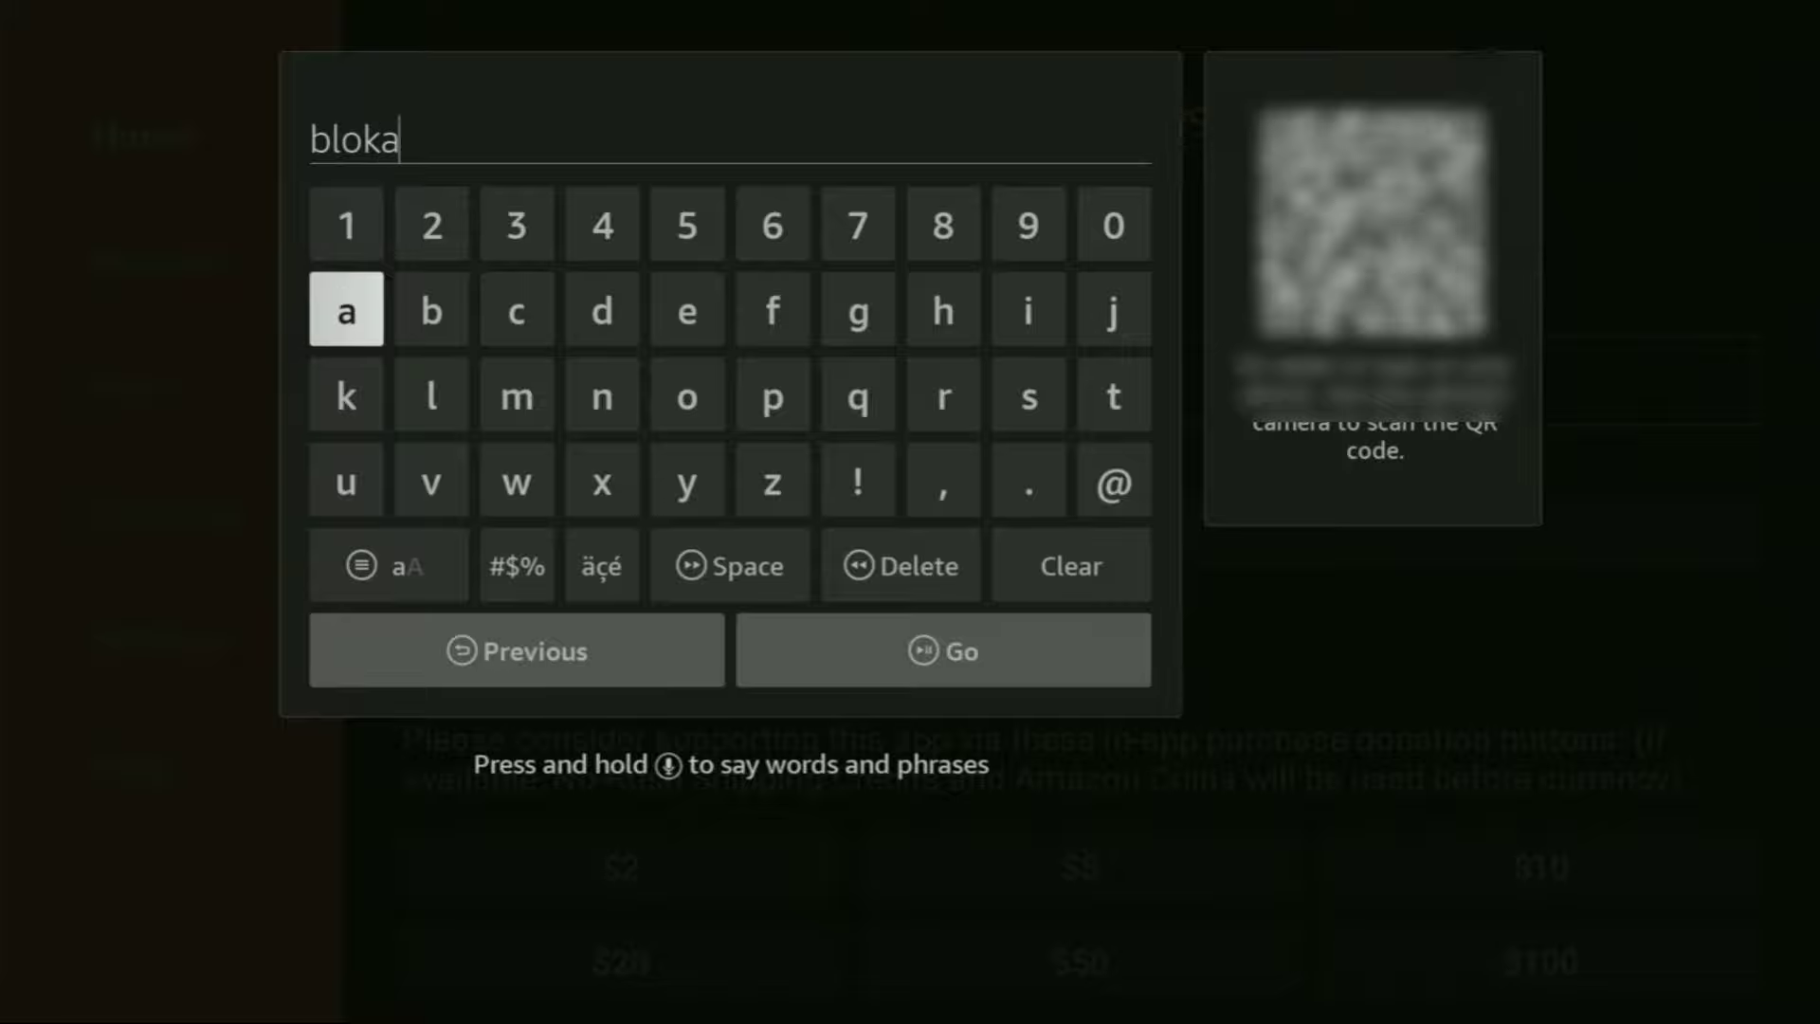
pyautogui.press('Right')
# Complete the address as blokada.org and bring focus down to Go.
pyautogui.press('Right')
pyautogui.press('Right')
pyautogui.press('Return')
pyautogui.press('Left')
pyautogui.press('Left')
pyautogui.press('Left')
pyautogui.press('Return')
pyautogui.press('Down')
pyautogui.press('Down')
pyautogui.press('Right')
pyautogui.press('Right')
pyautogui.press('Right')
pyautogui.press('Right')
pyautogui.press('Right')
pyautogui.press('Right')
pyautogui.press('Right')
pyautogui.press('Right')
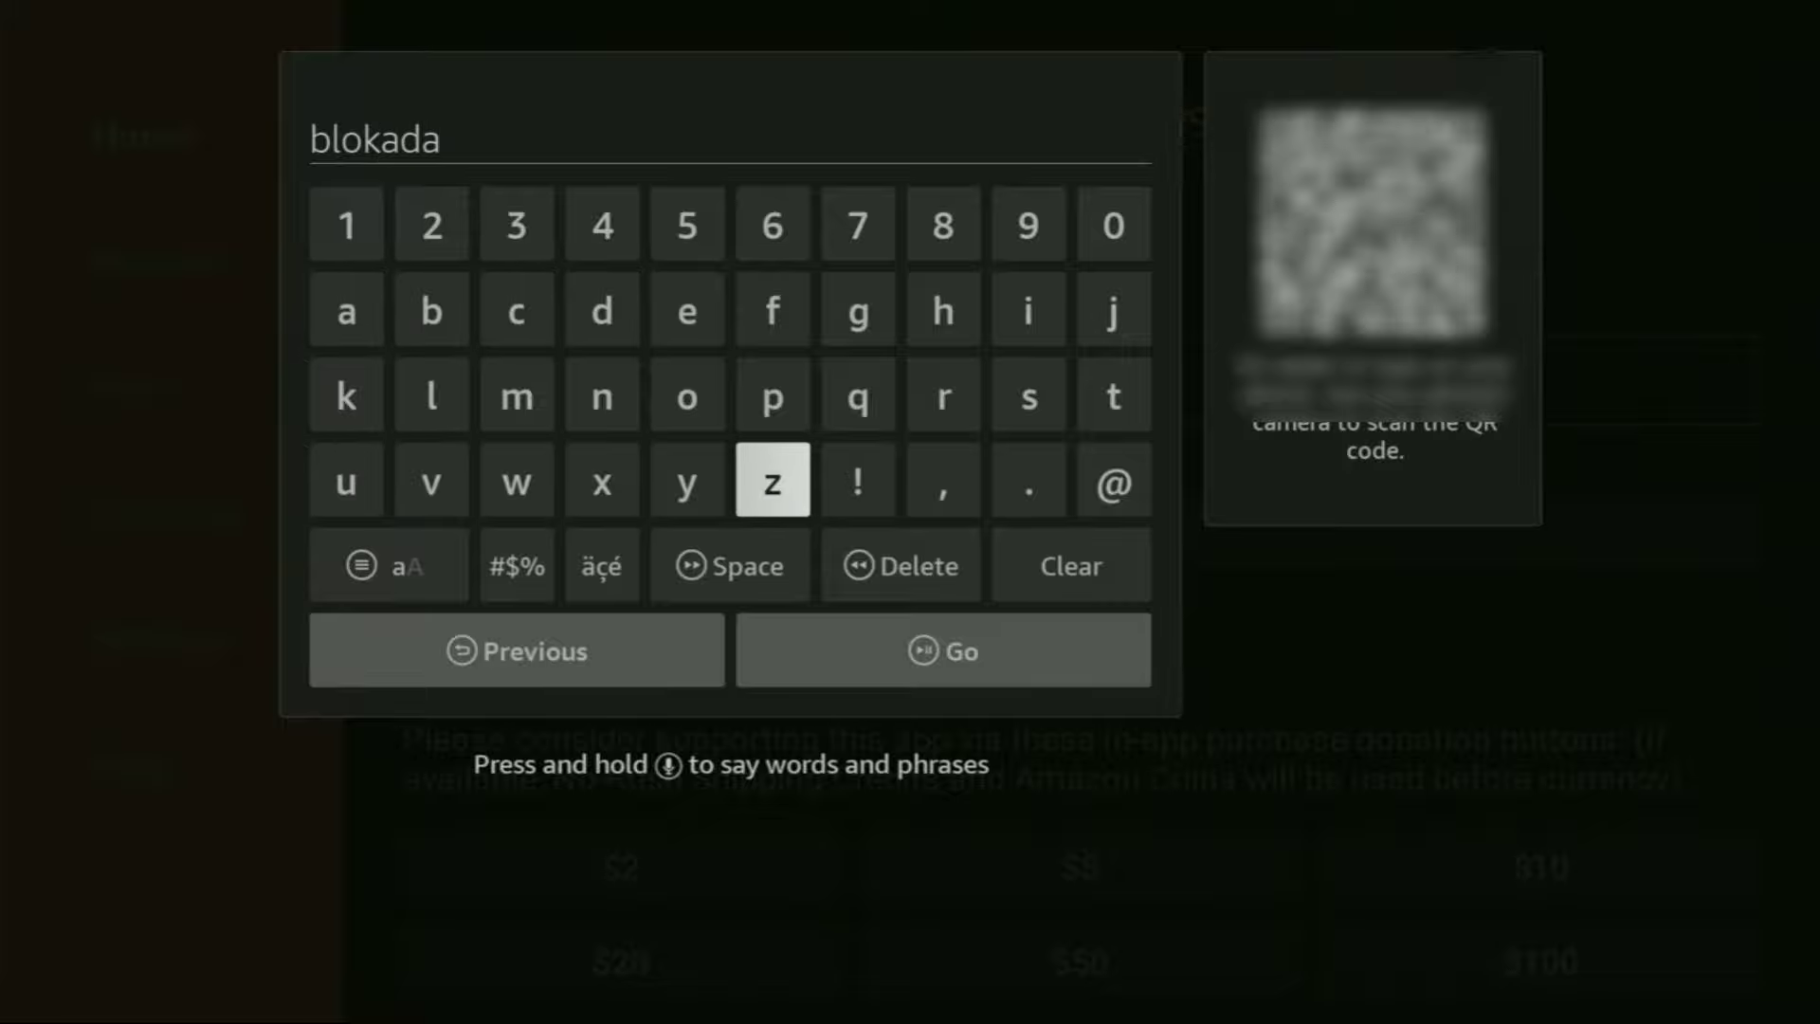
pyautogui.press('Return')
pyautogui.press('Up')
pyautogui.press('Left')
pyautogui.press('Left')
pyautogui.press('Left')
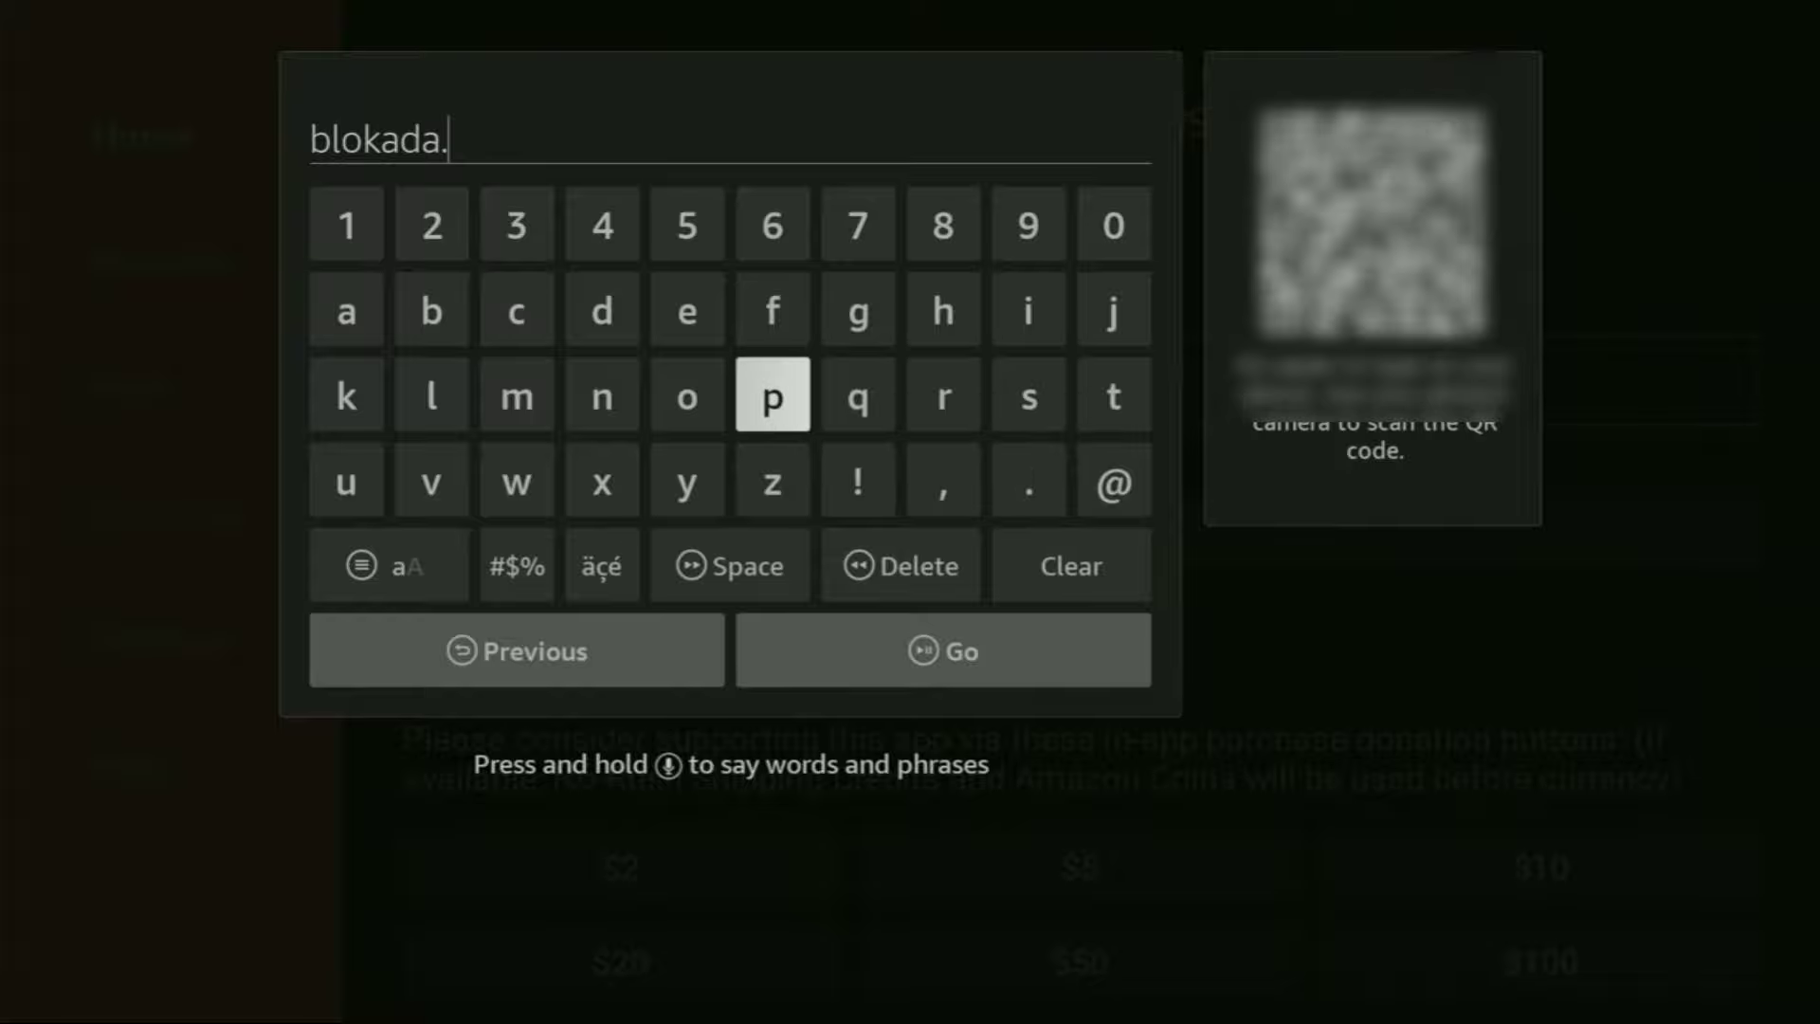
pyautogui.press('Left')
pyautogui.press('Return')
pyautogui.press('Right')
pyautogui.press('Right')
pyautogui.press('Right')
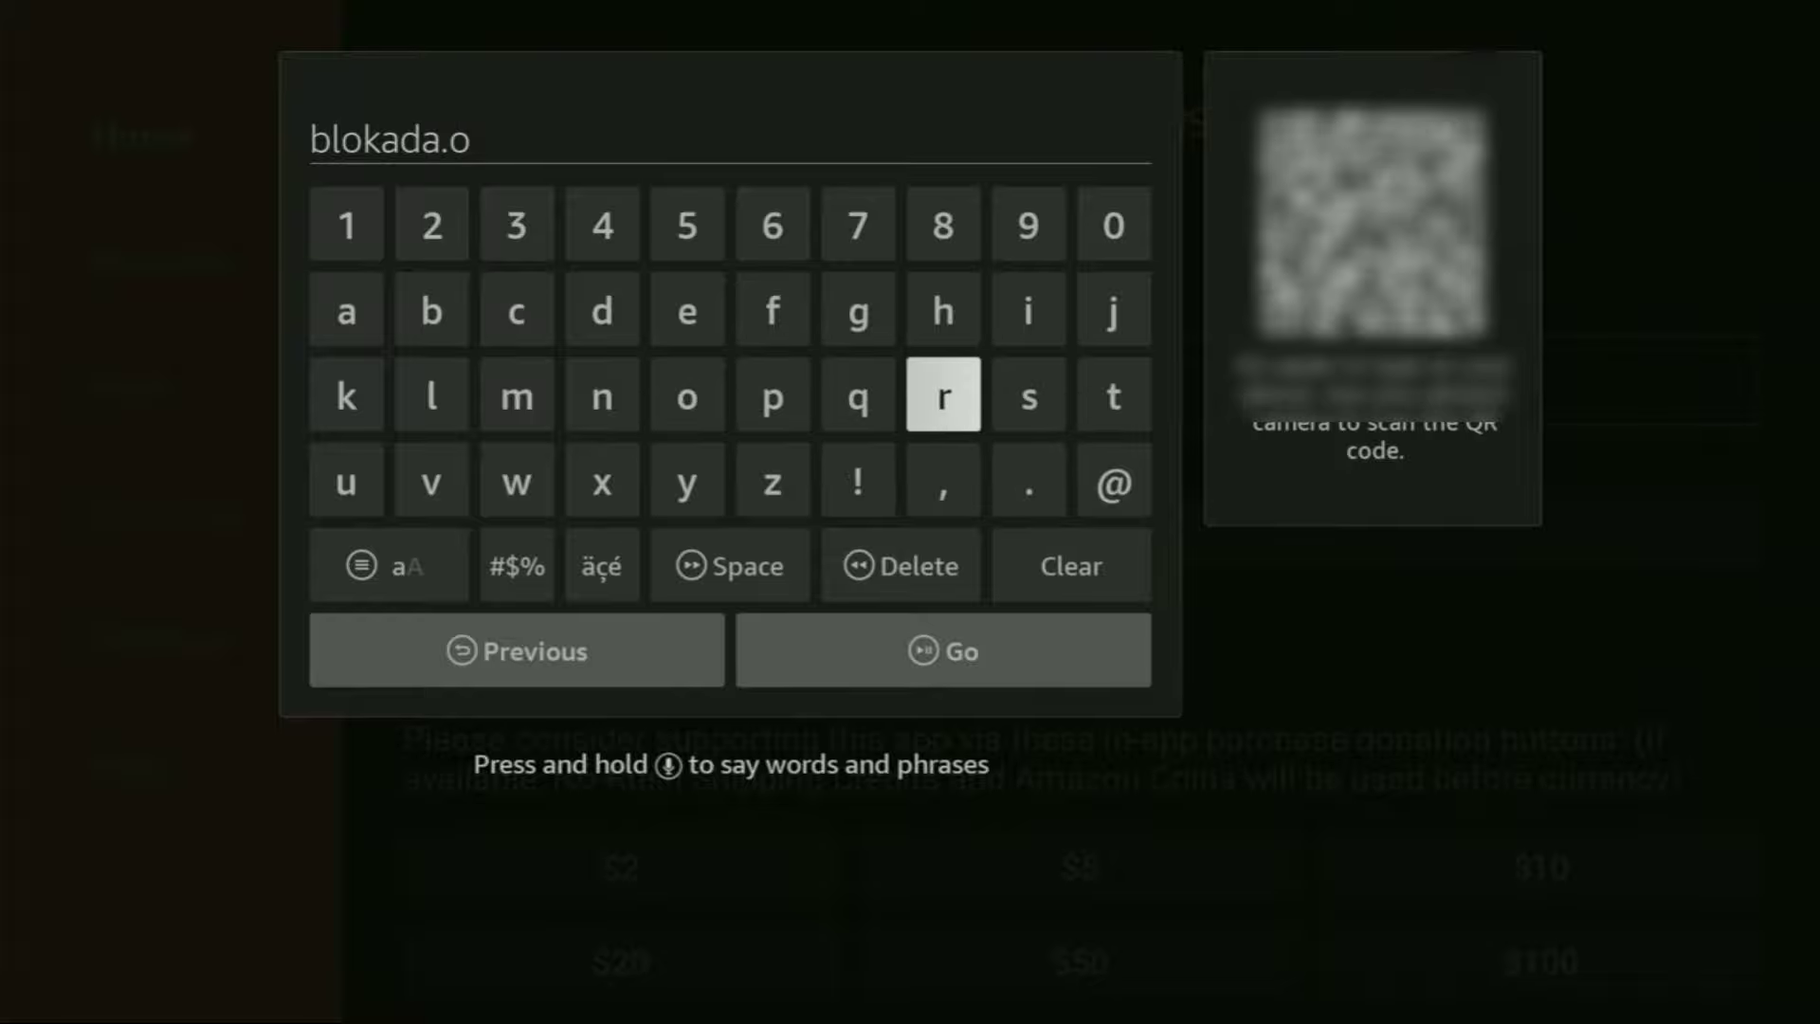
pyautogui.press('Return')
pyautogui.press('Up')
pyautogui.press('Left')
pyautogui.press('Return')
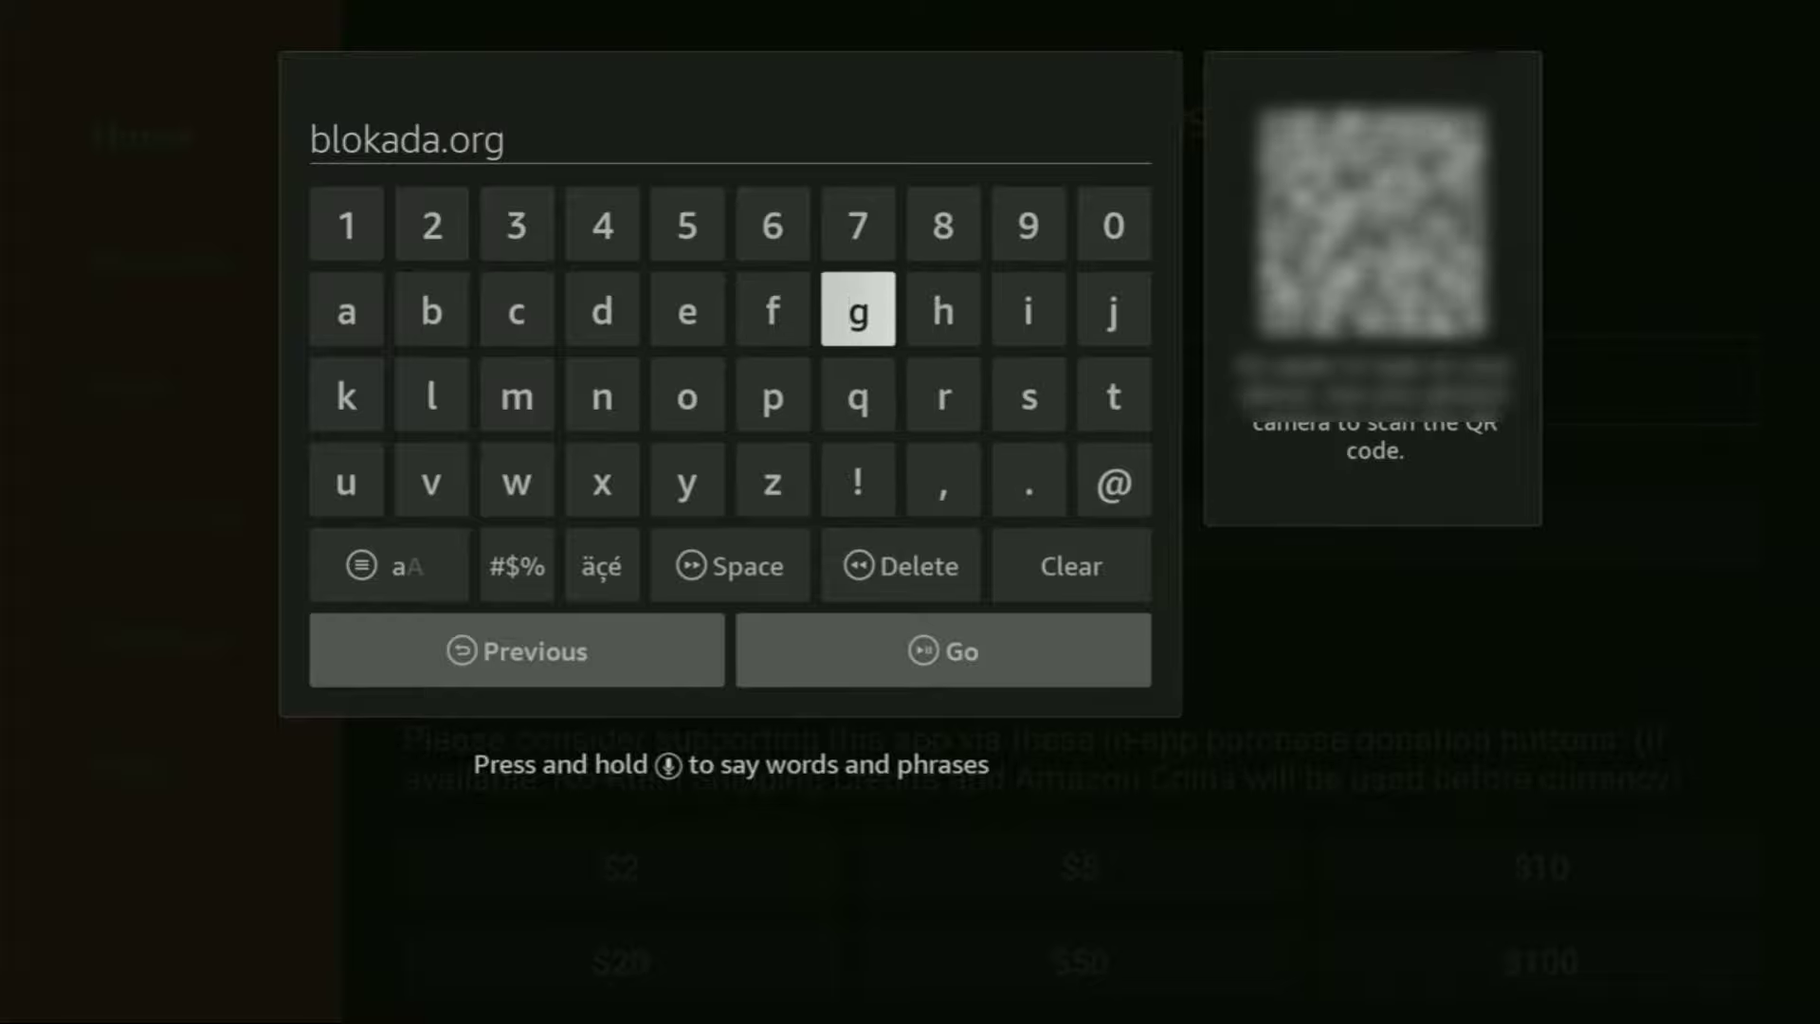
pyautogui.press('Down')
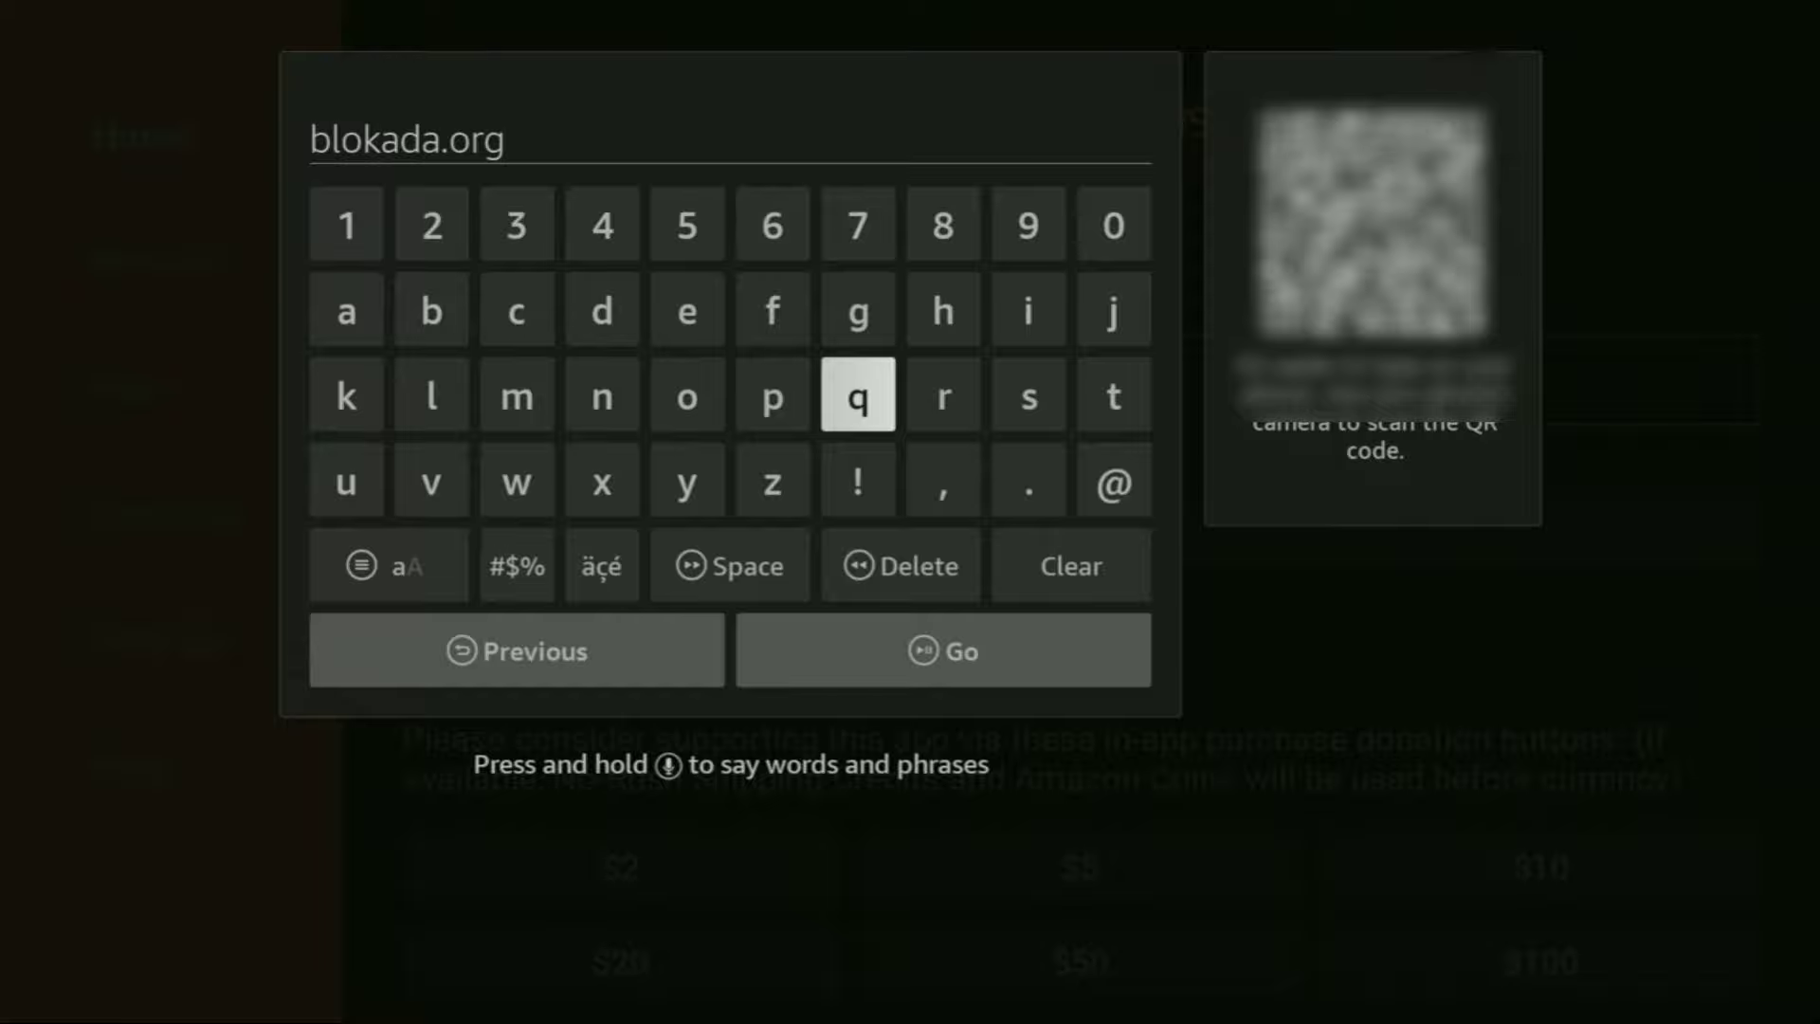
pyautogui.press('Down')
pyautogui.press('Down')
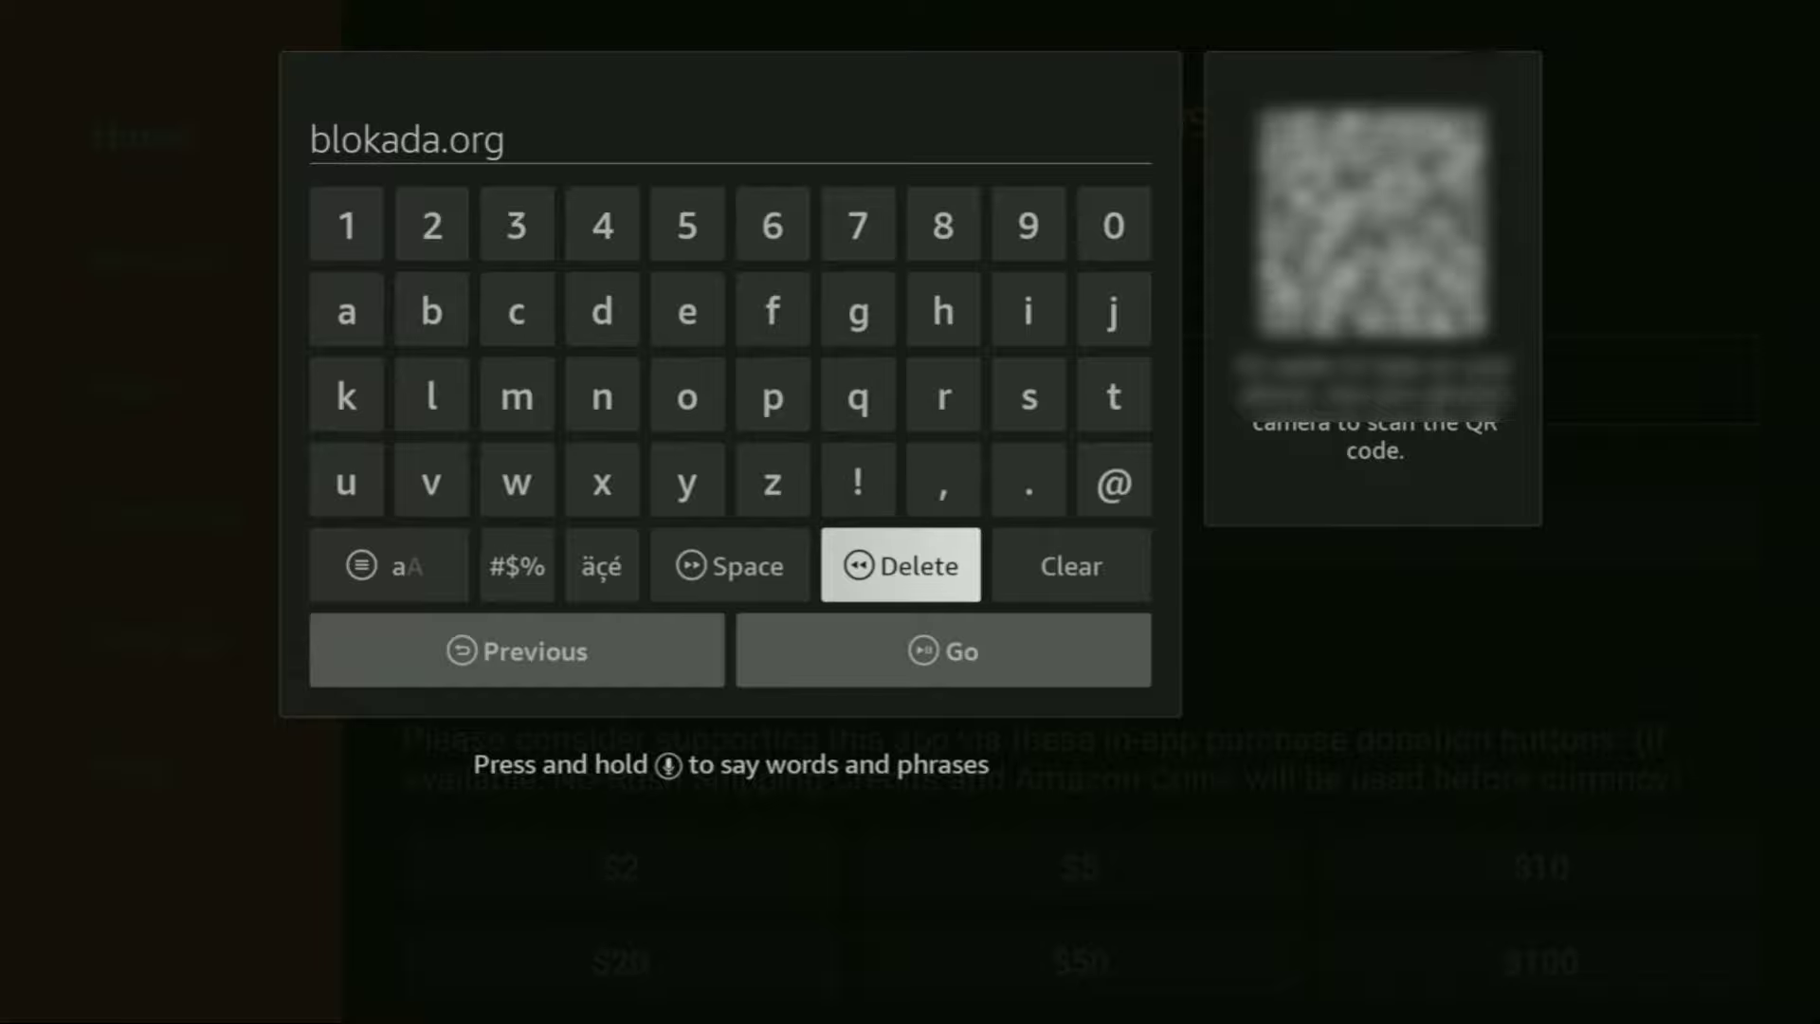
pyautogui.press('Down')
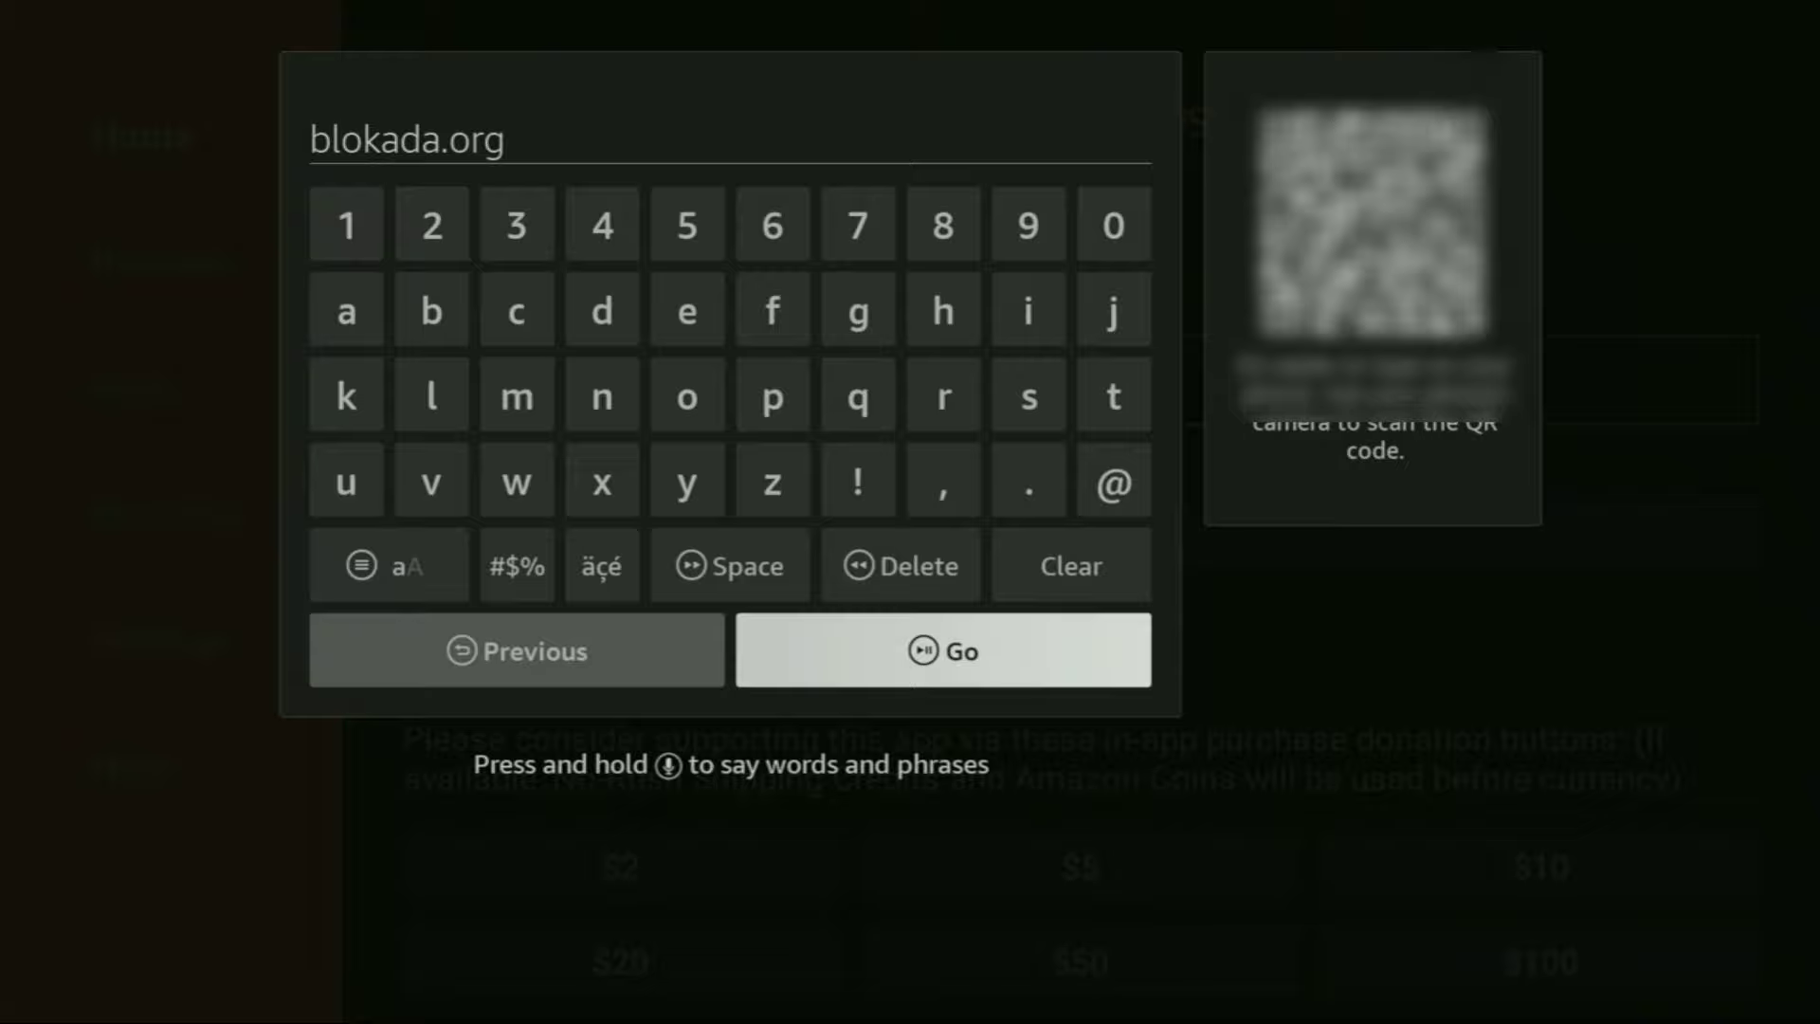
# Load blokada.org and download blokada5-android.v5.23.2.1.apk from its Android download section.
pyautogui.press('Return')
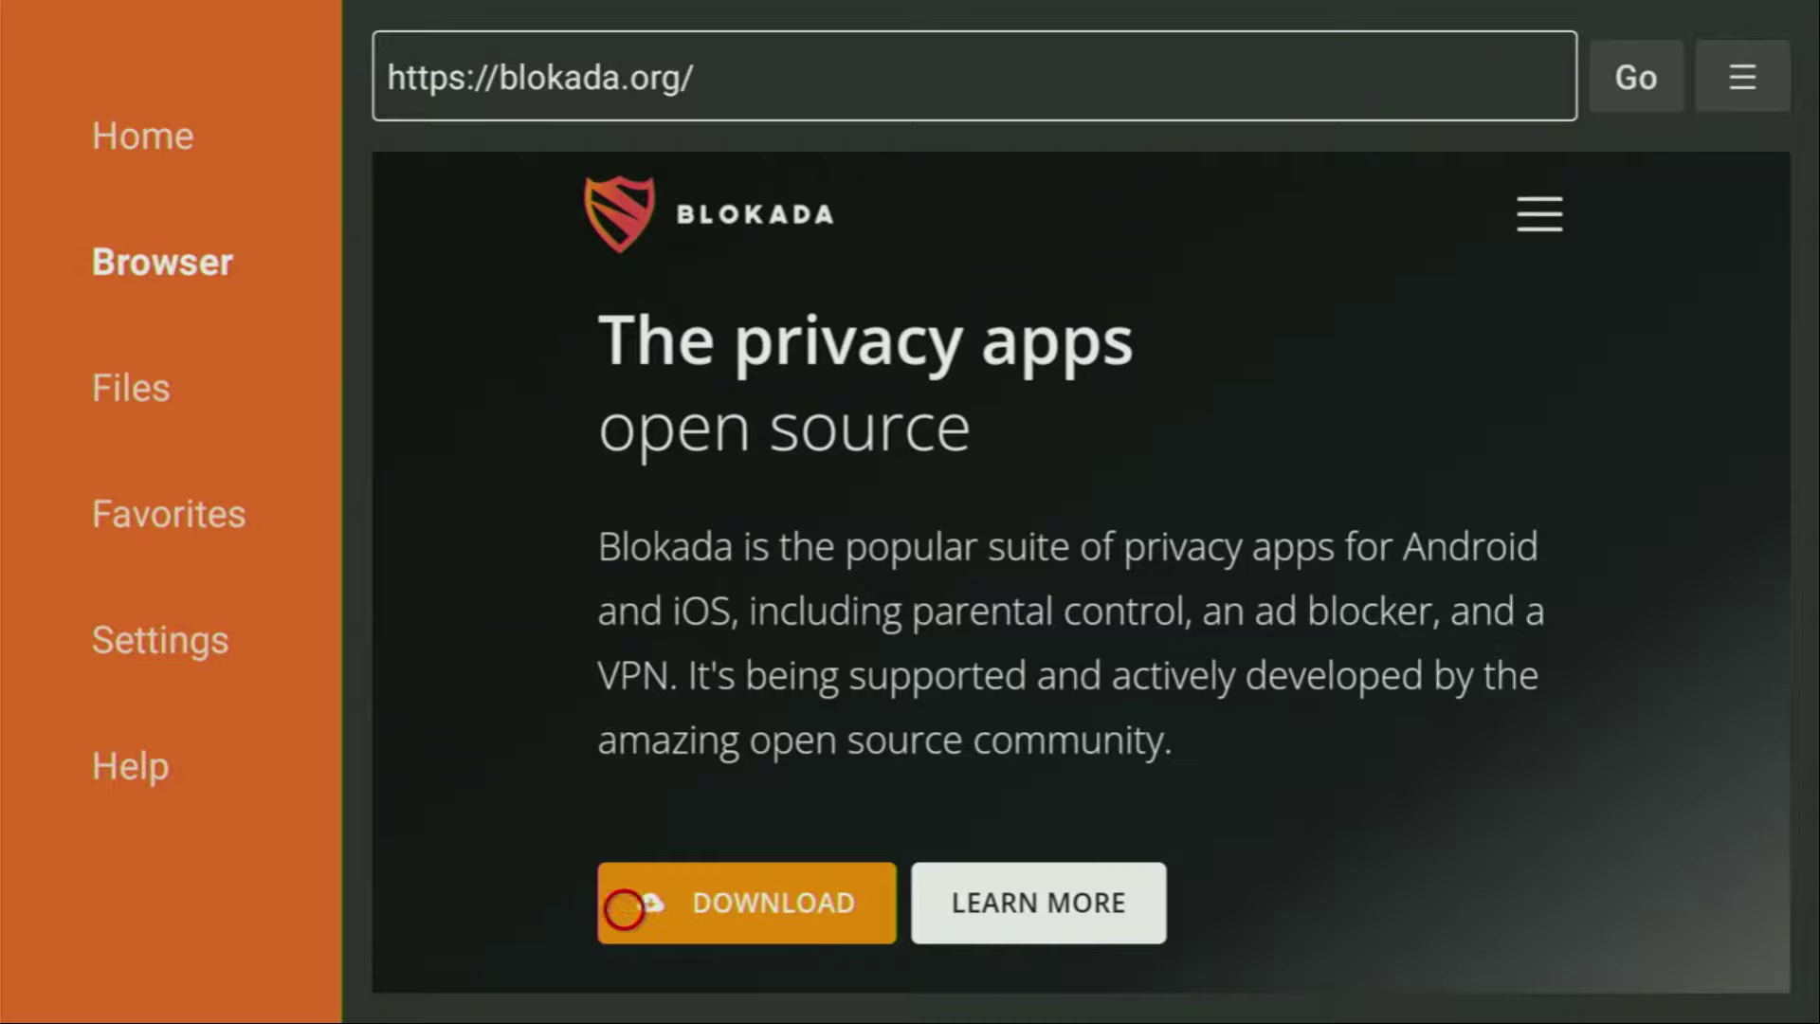
pyautogui.click(718, 908)
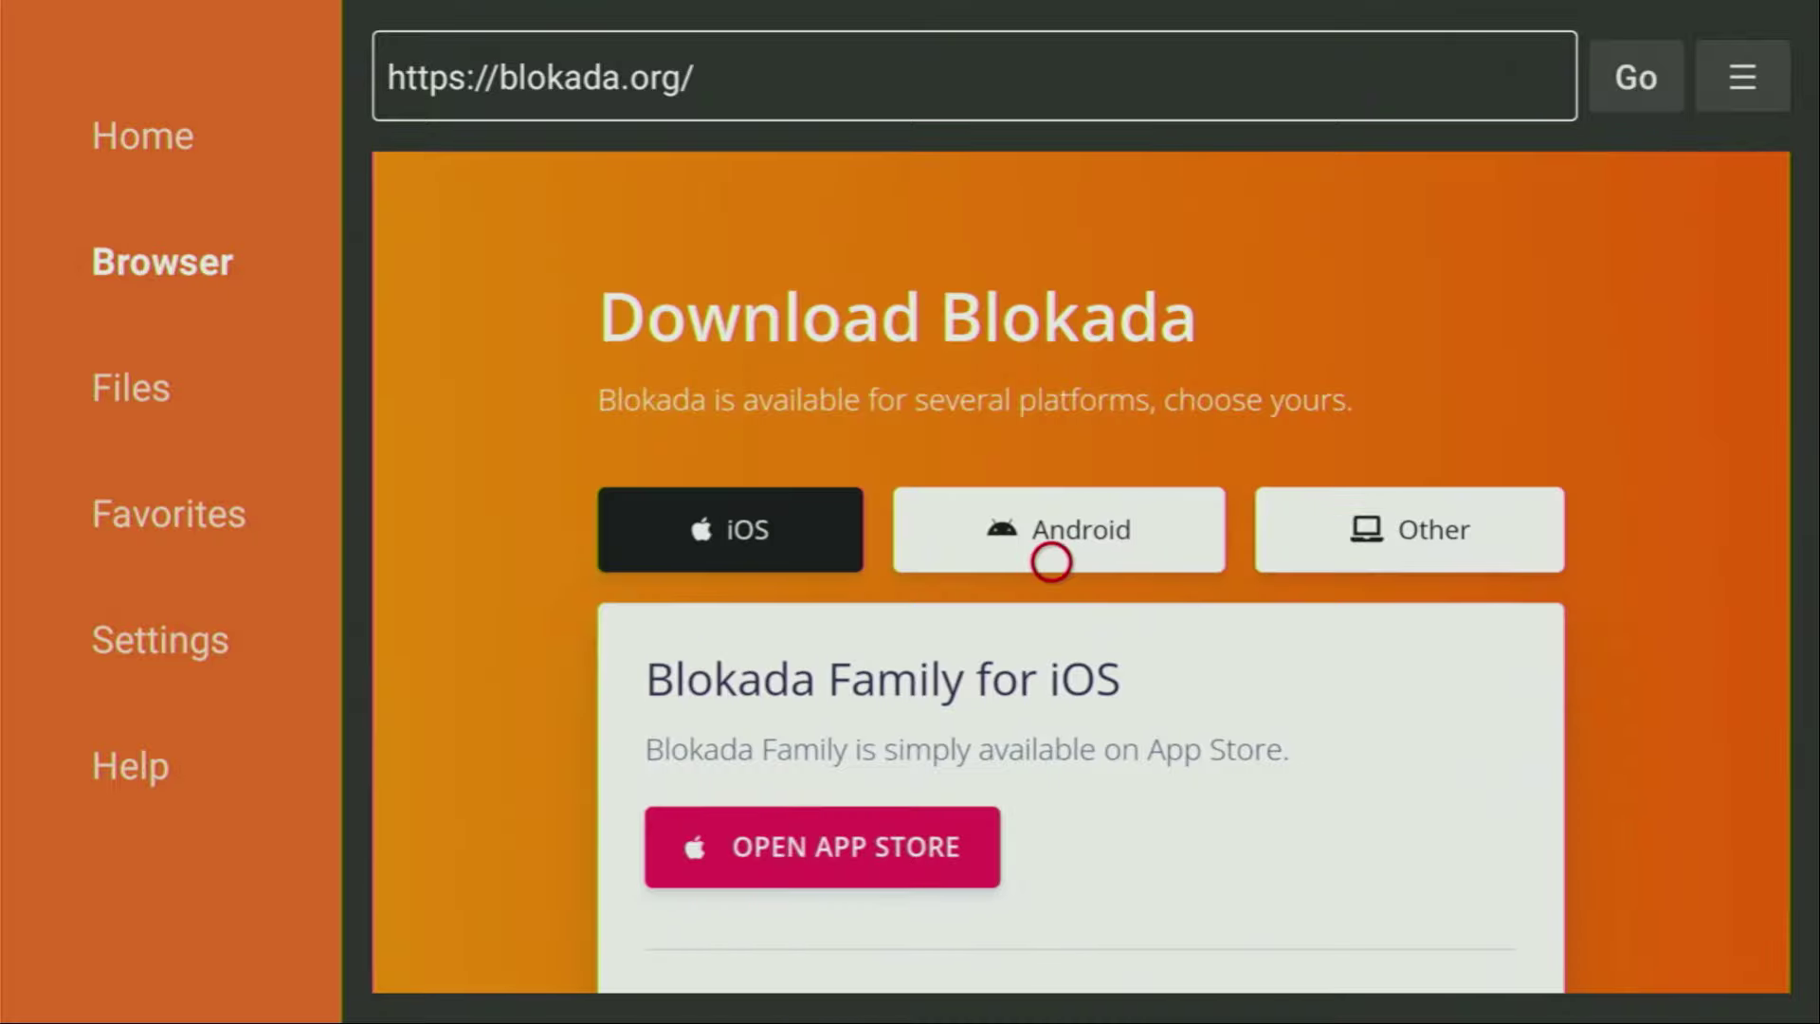
pyautogui.click(1052, 559)
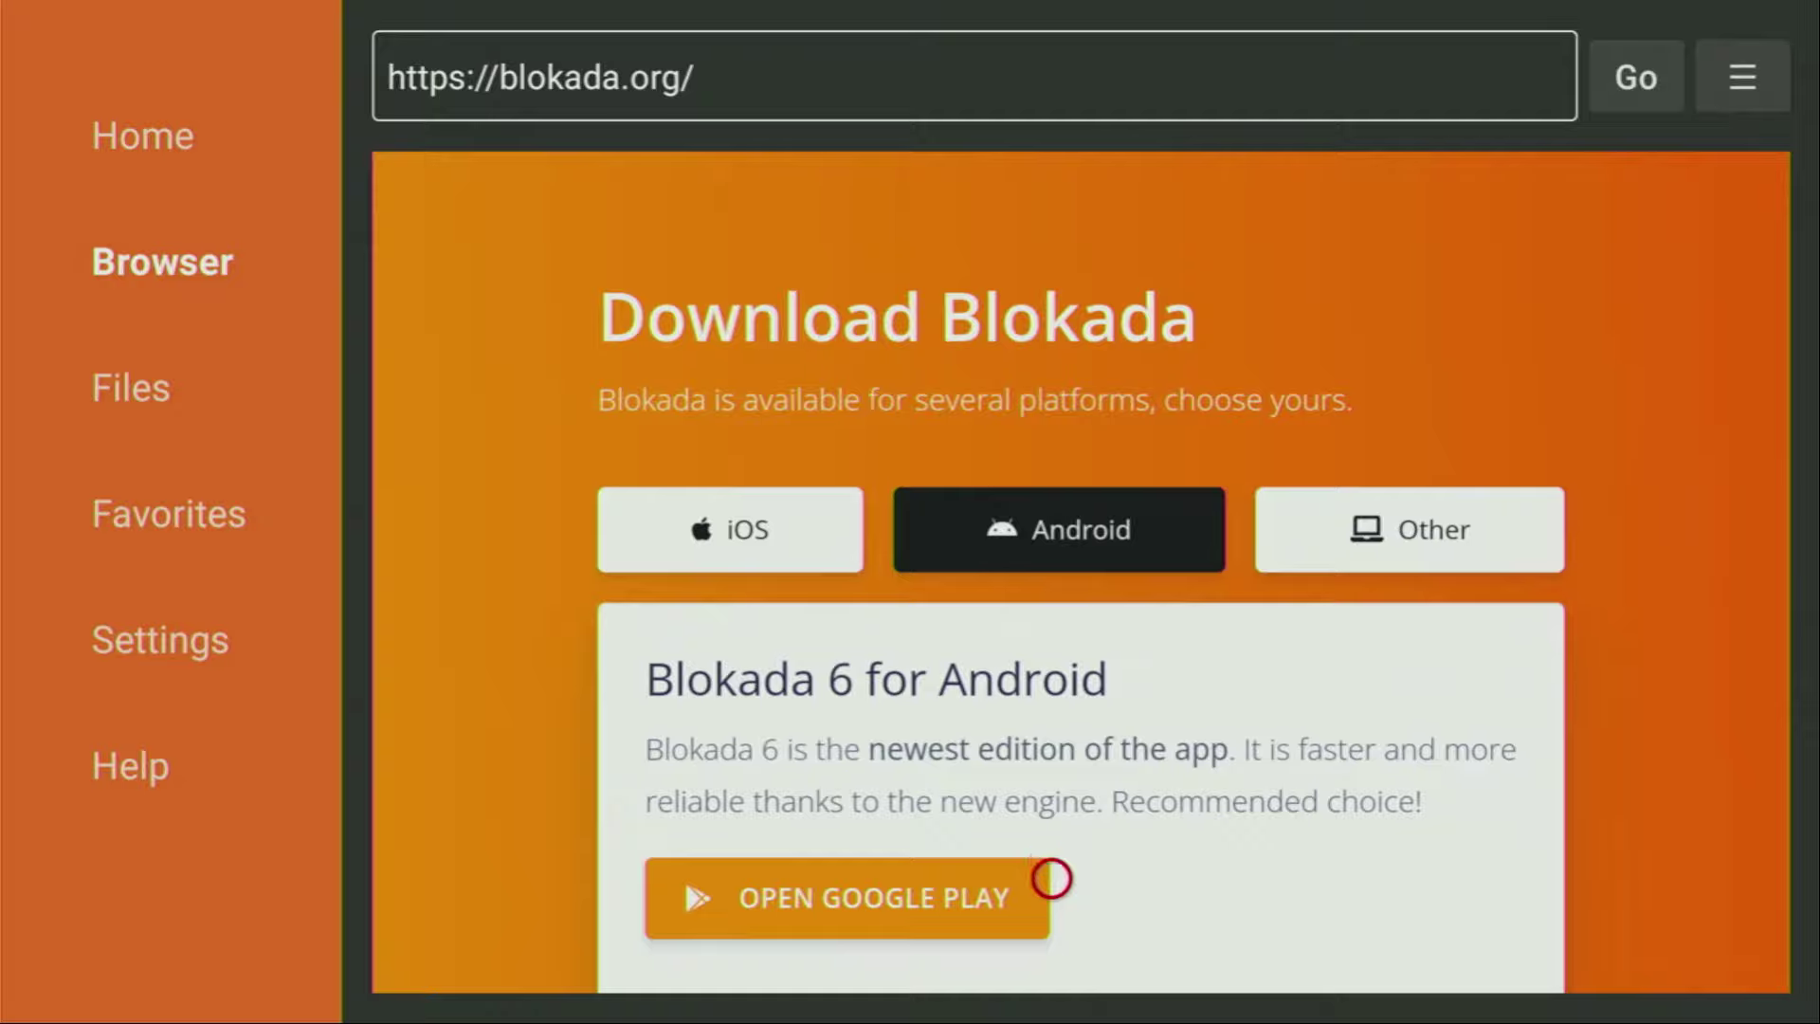
pyautogui.scroll(-5, 1050, 943)
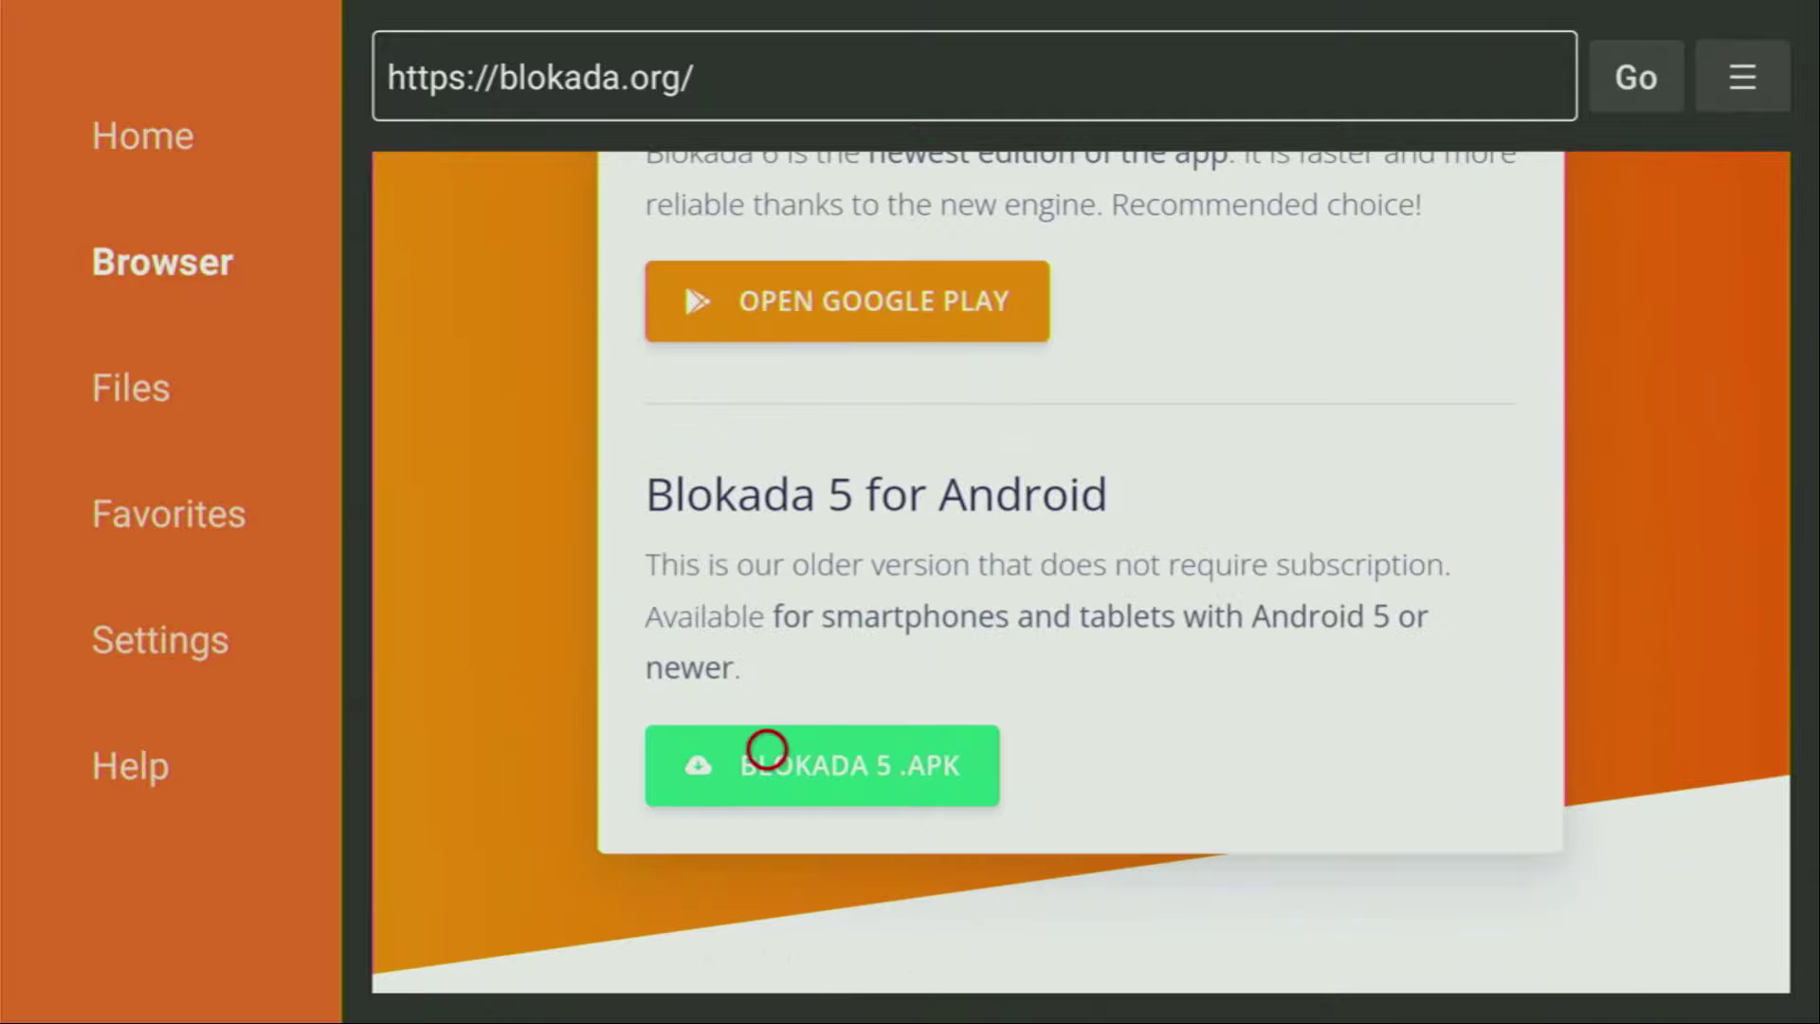
pyautogui.click(766, 750)
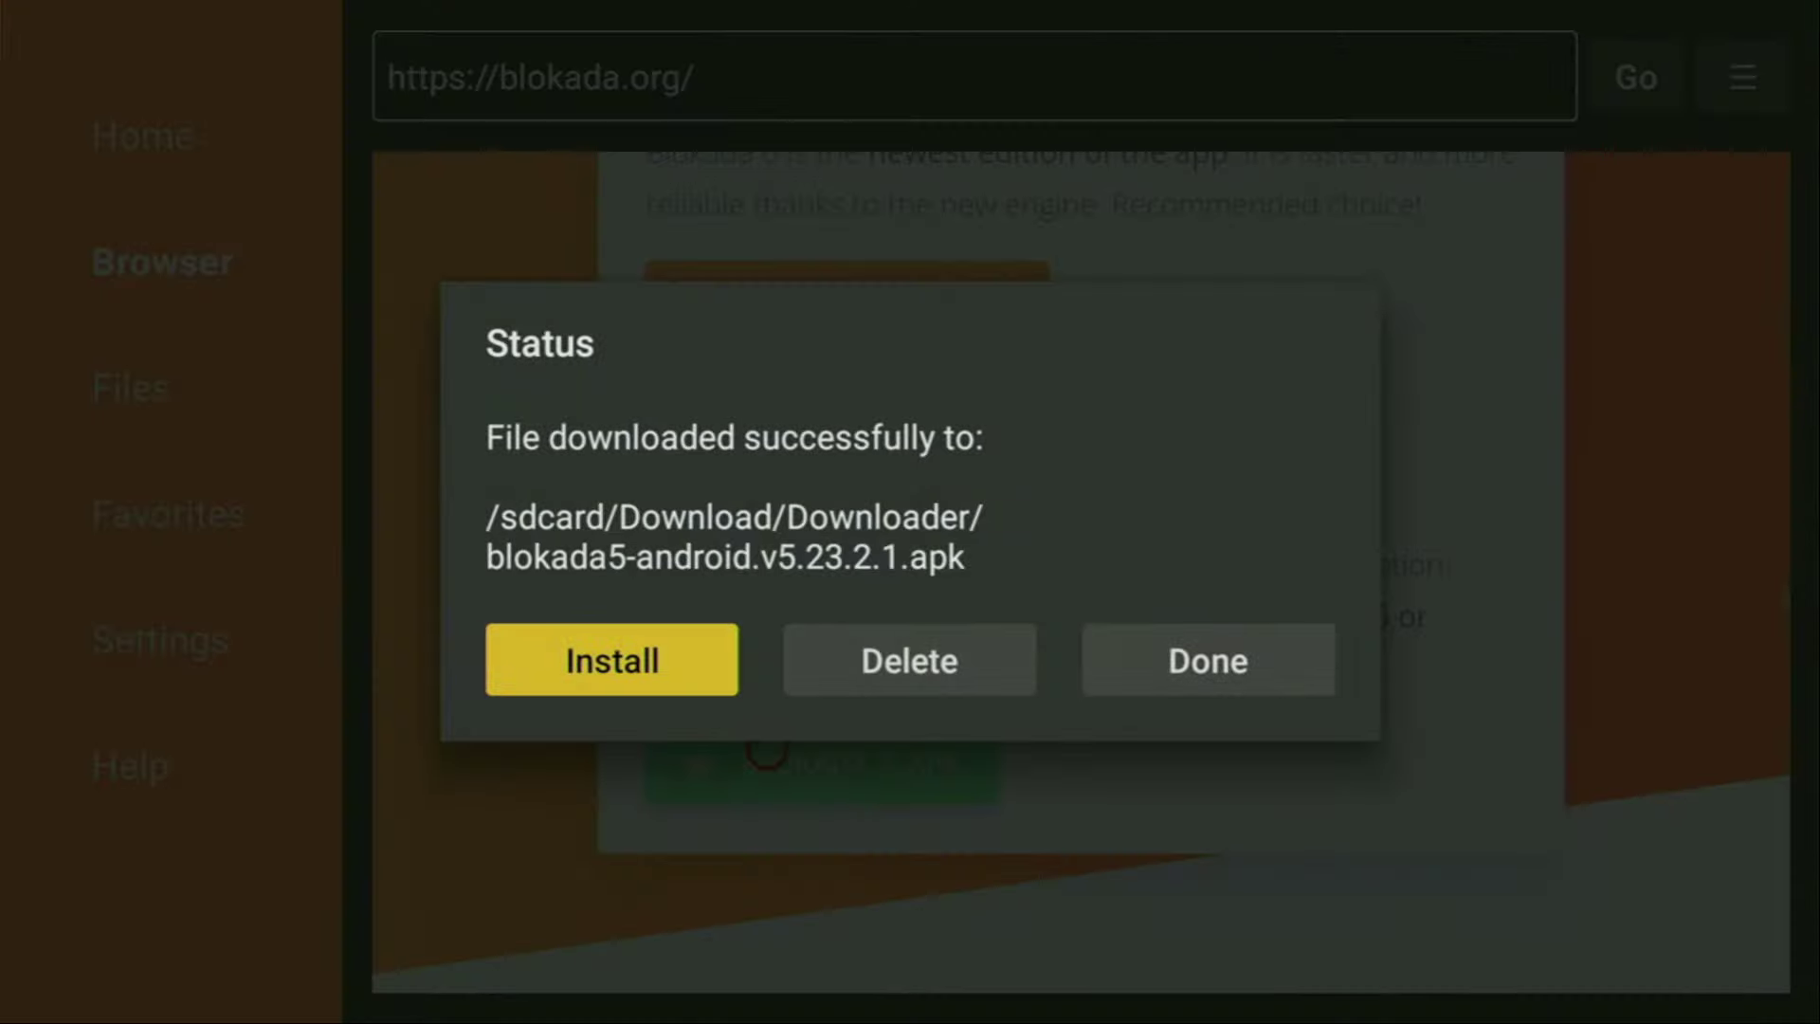
# Delete the downloaded Blokada 5 APK from Downloader's Status dialog and confirm the deletion.
pyautogui.press('Right')
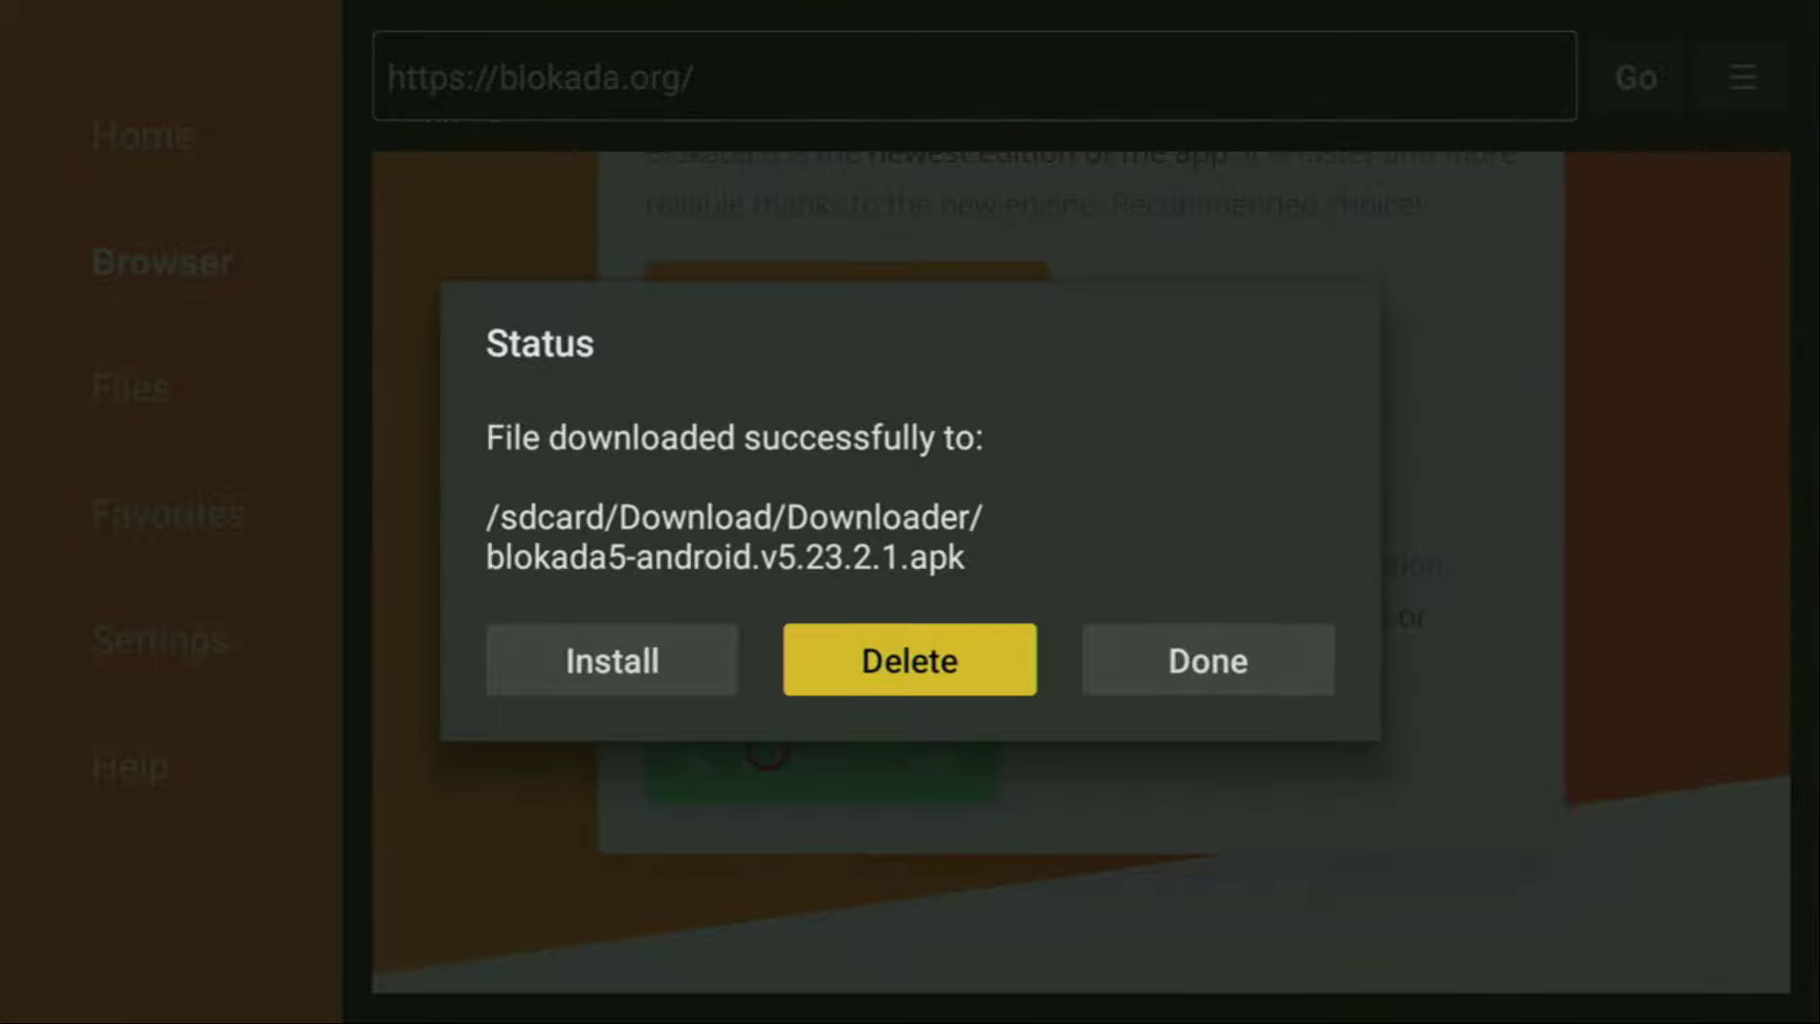
pyautogui.press('Return')
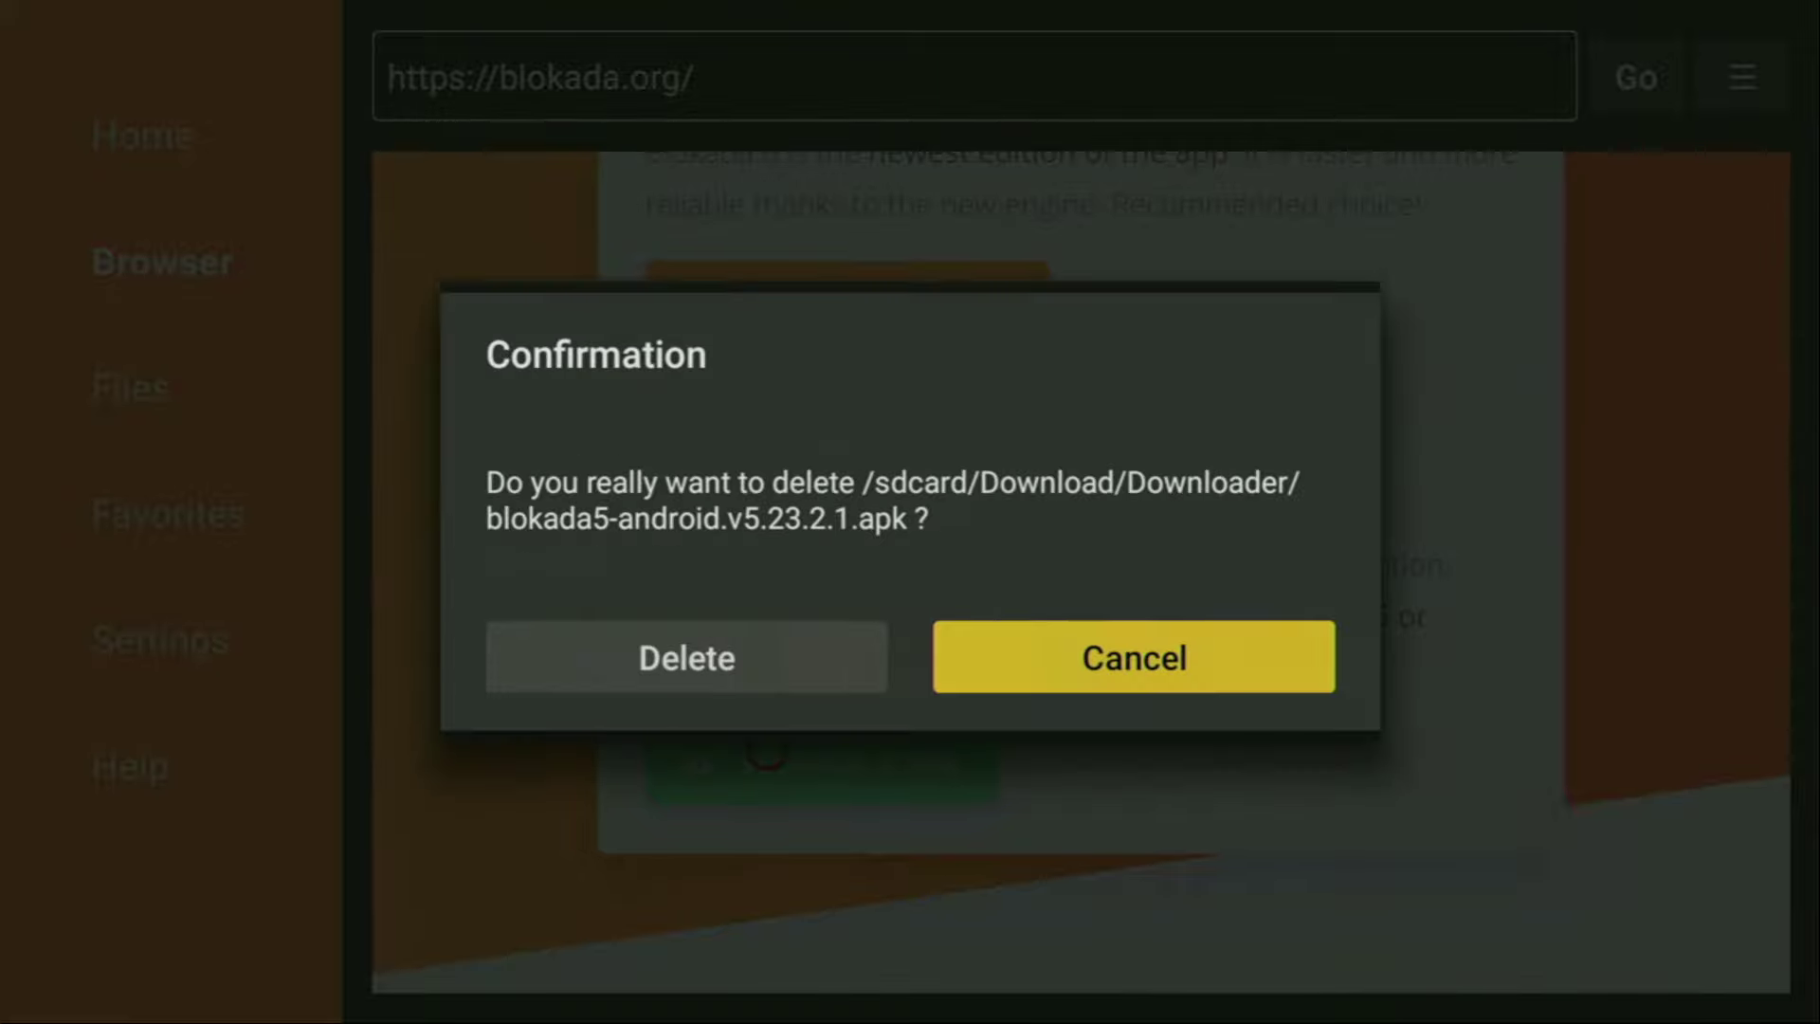
pyautogui.press('Left')
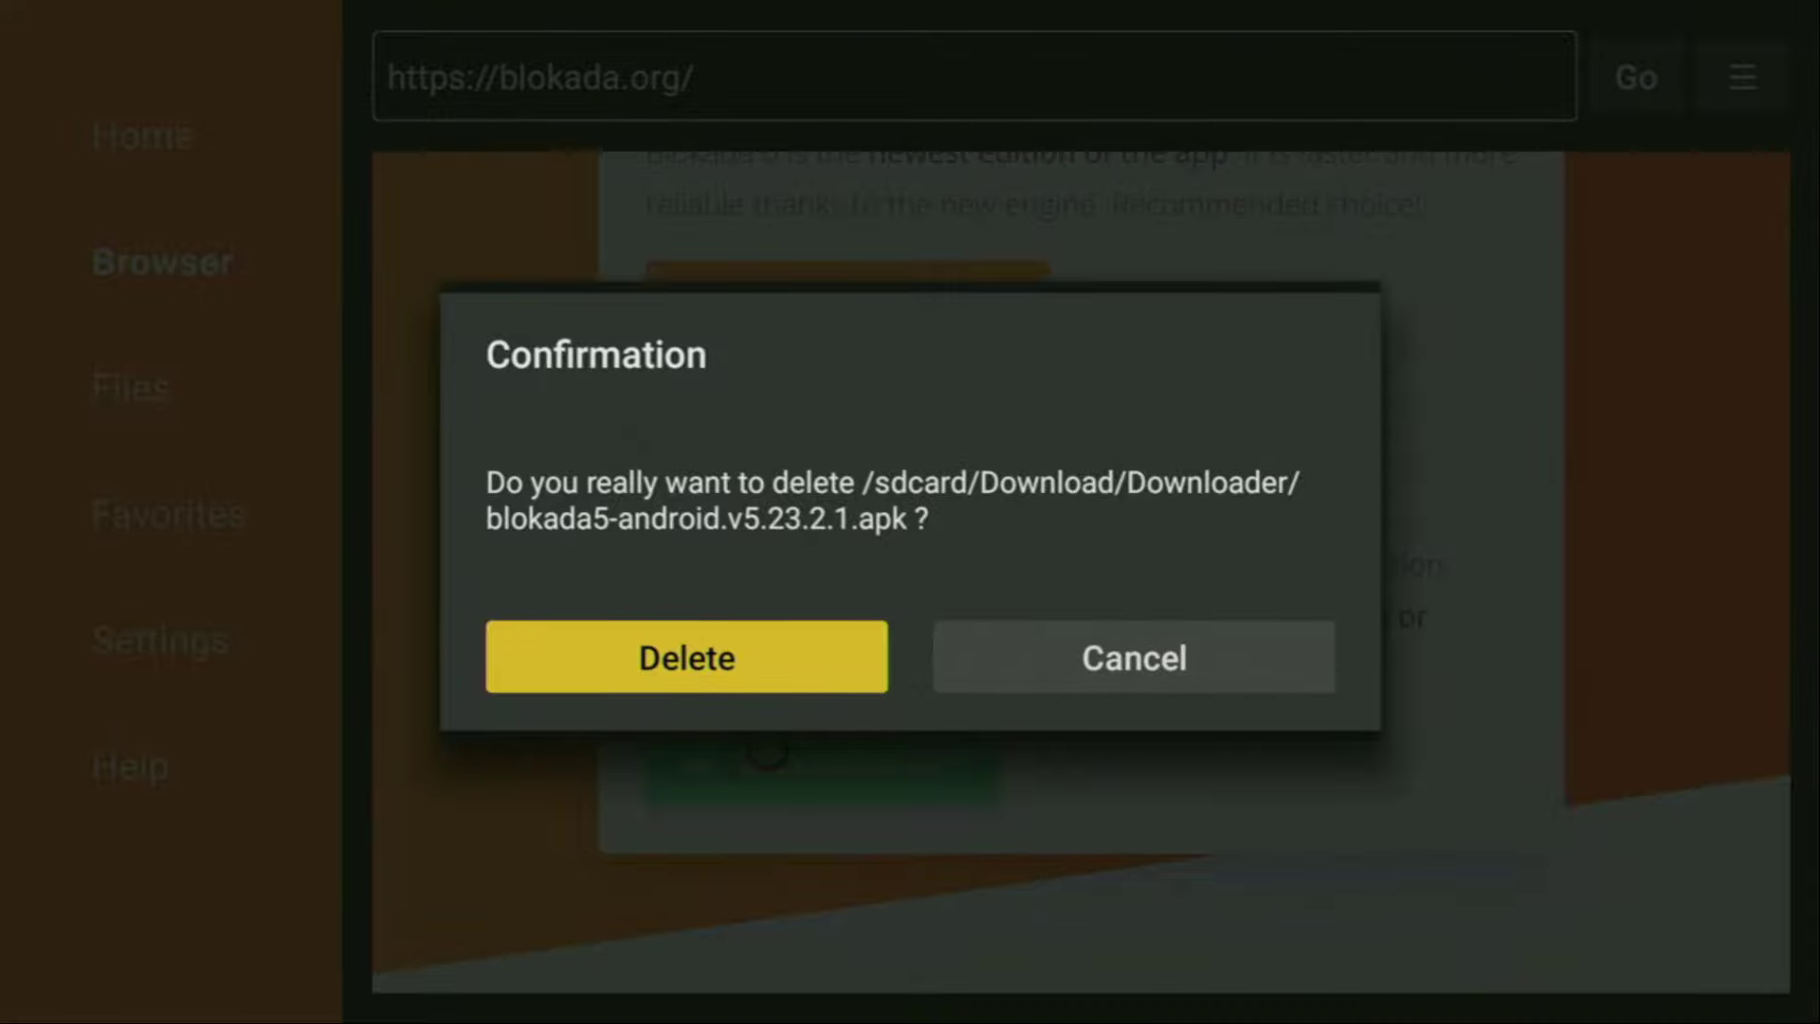
pyautogui.press('Return')
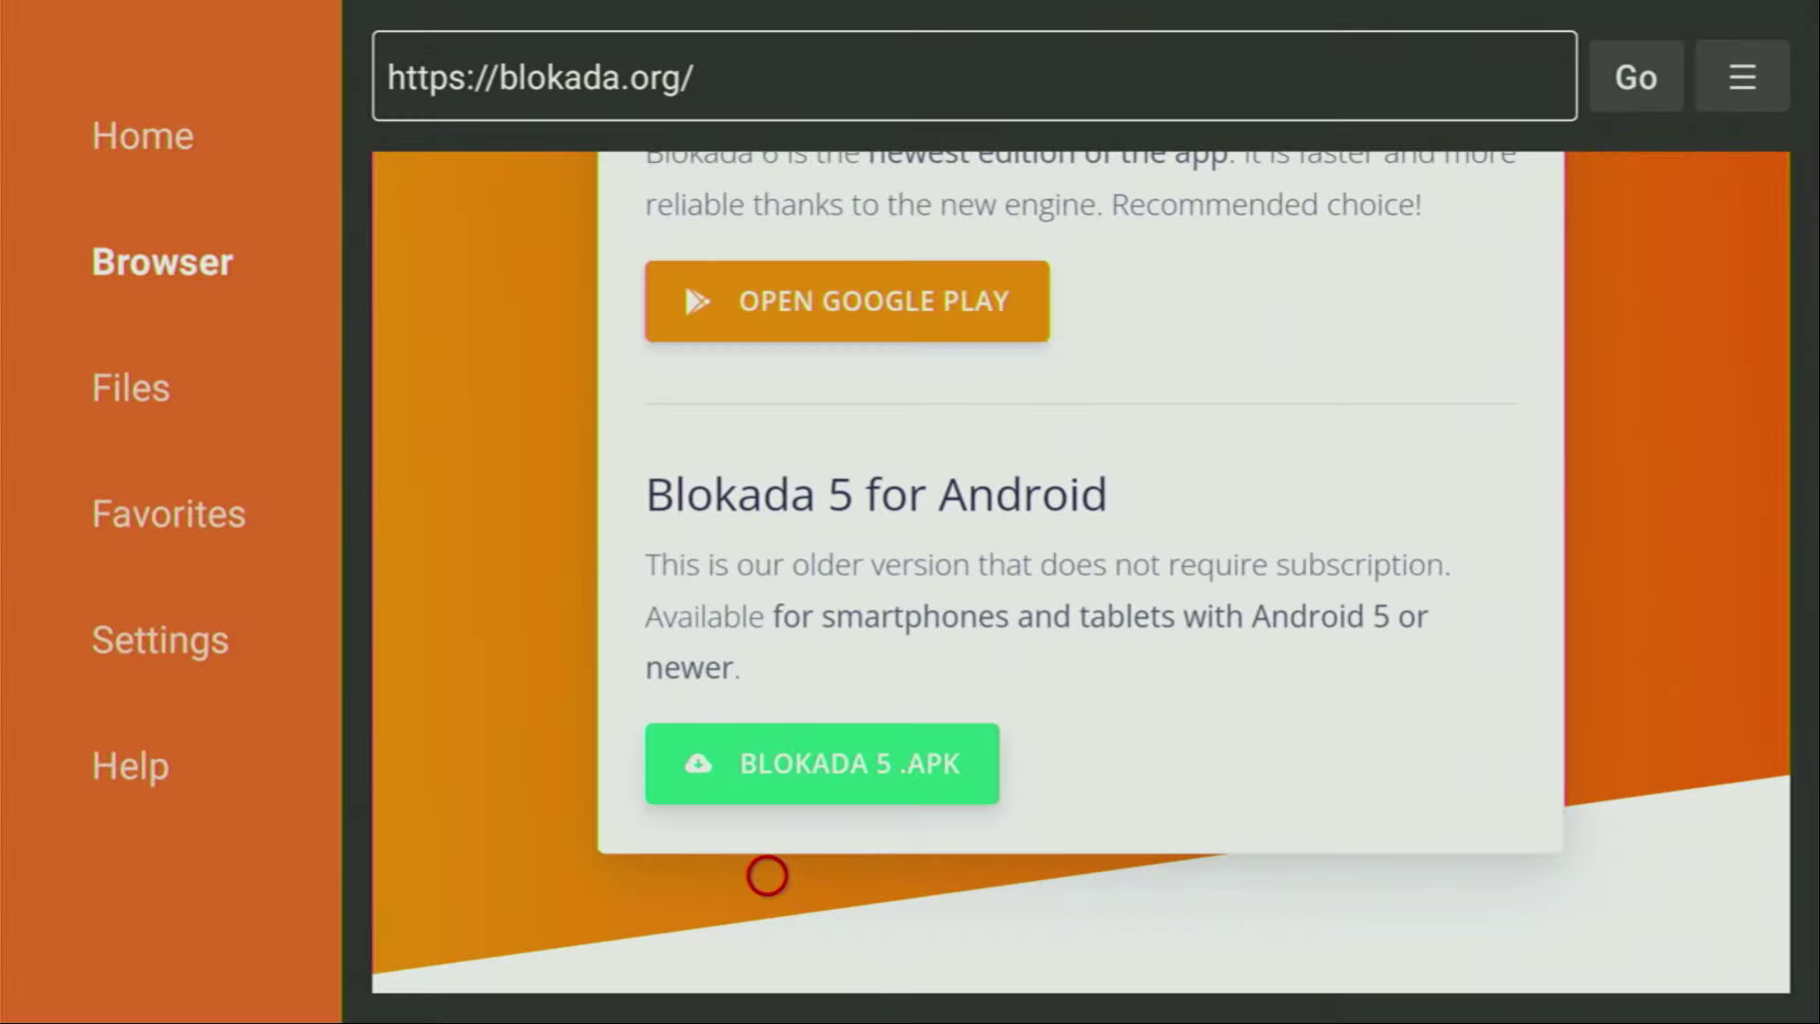
pyautogui.scroll(-5, 767, 954)
pyautogui.scroll(-10, 766, 955)
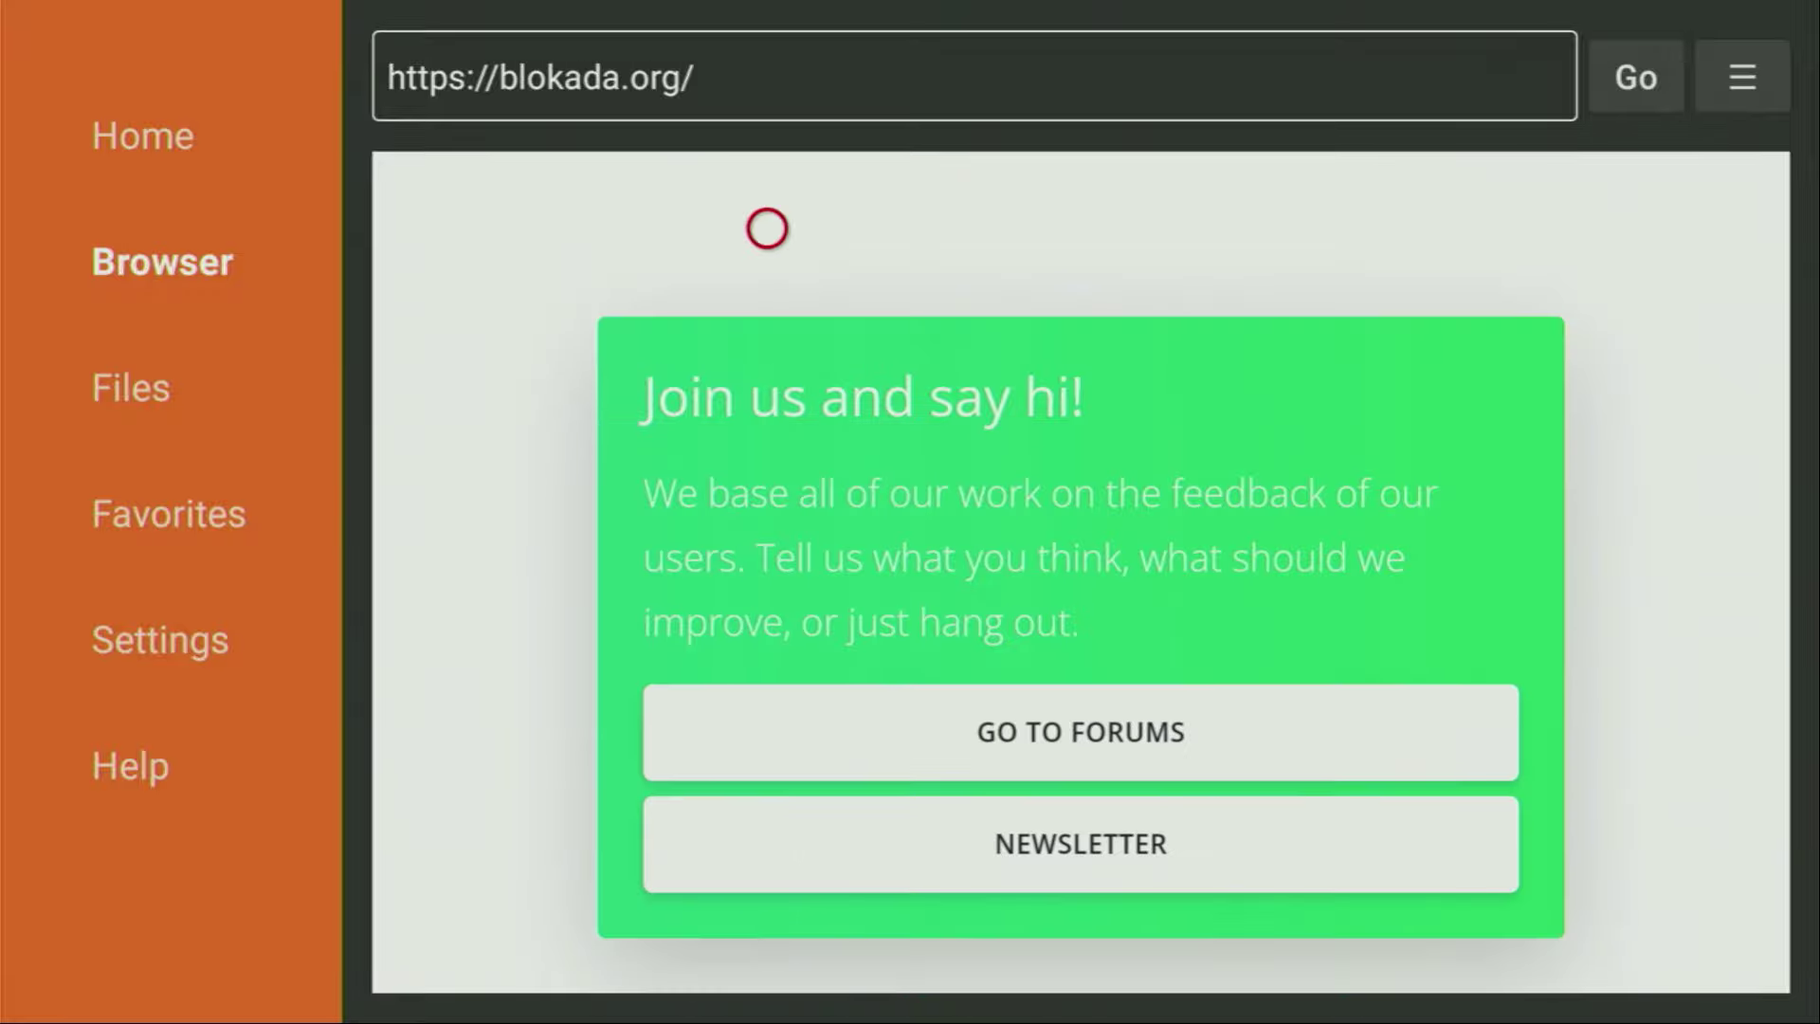
pyautogui.scroll(5, 767, 189)
pyautogui.scroll(8, 767, 190)
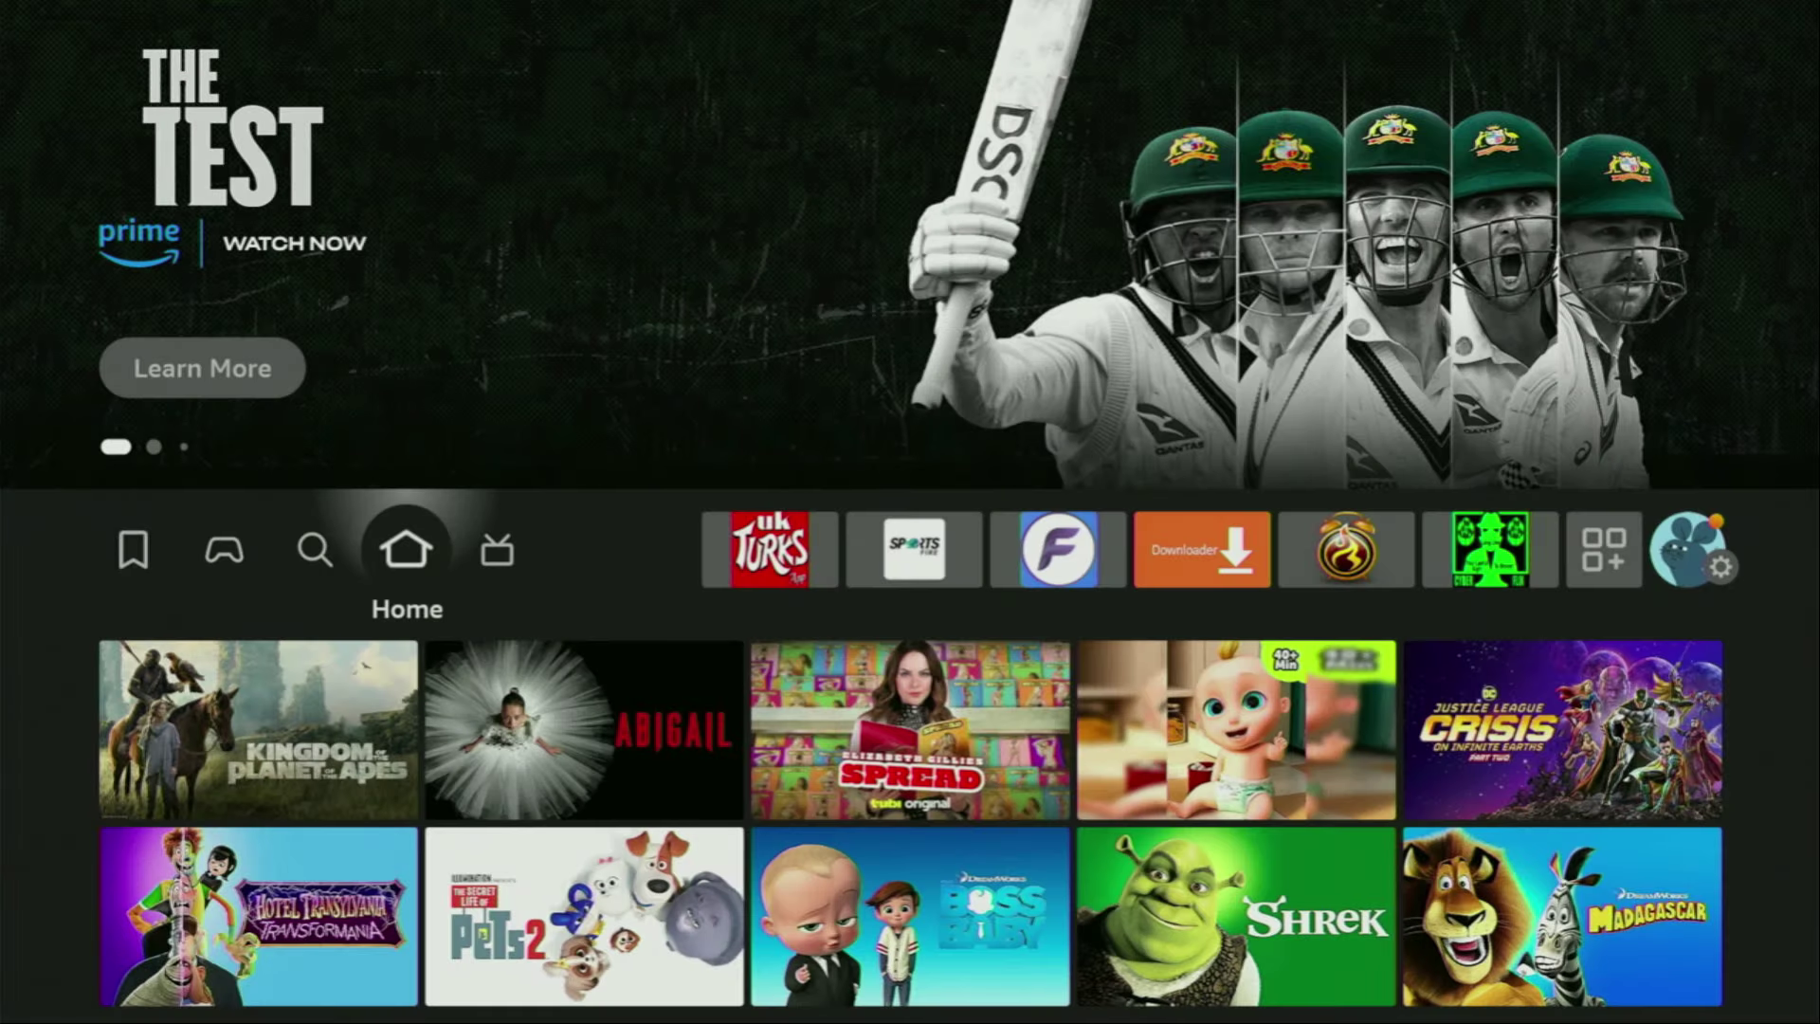
# From the full apps list, use Blokada's Move to front option to place it first.
pyautogui.press('Right')
pyautogui.press('Right')
pyautogui.press('Right')
pyautogui.press('Right')
pyautogui.press('Right')
pyautogui.press('Right')
pyautogui.press('Right')
pyautogui.press('Right')
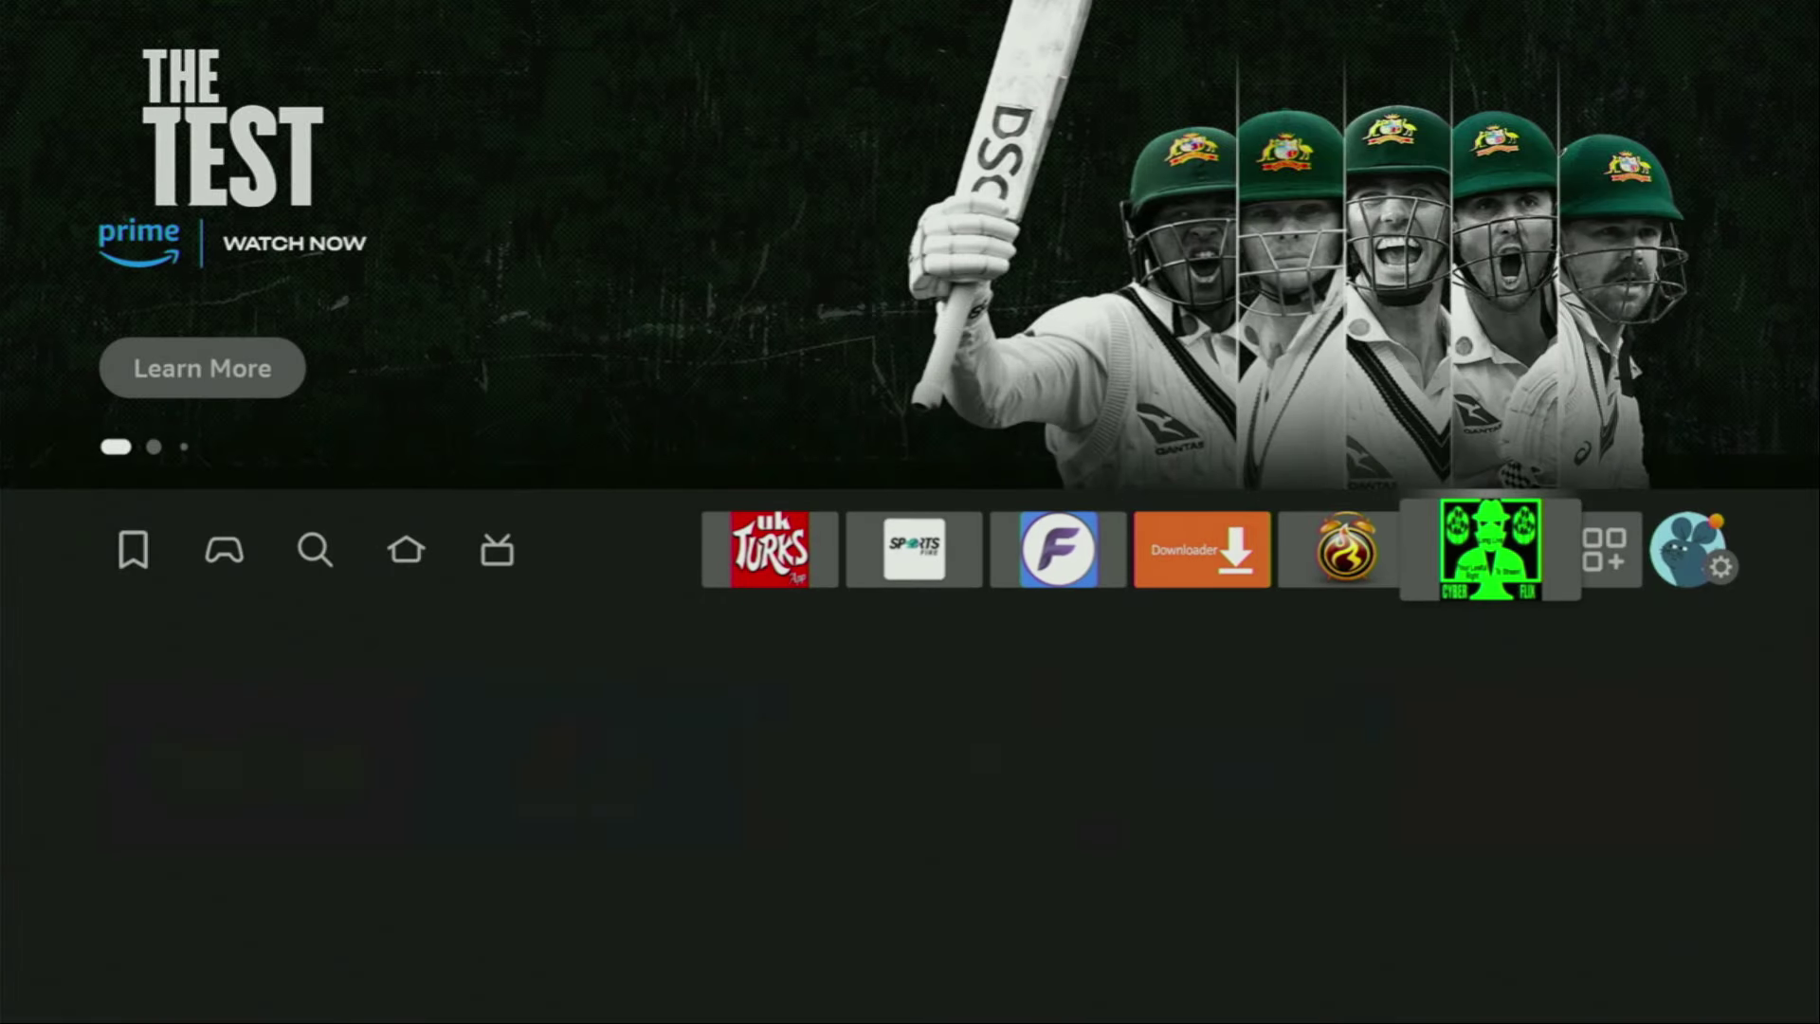
pyautogui.press('Return')
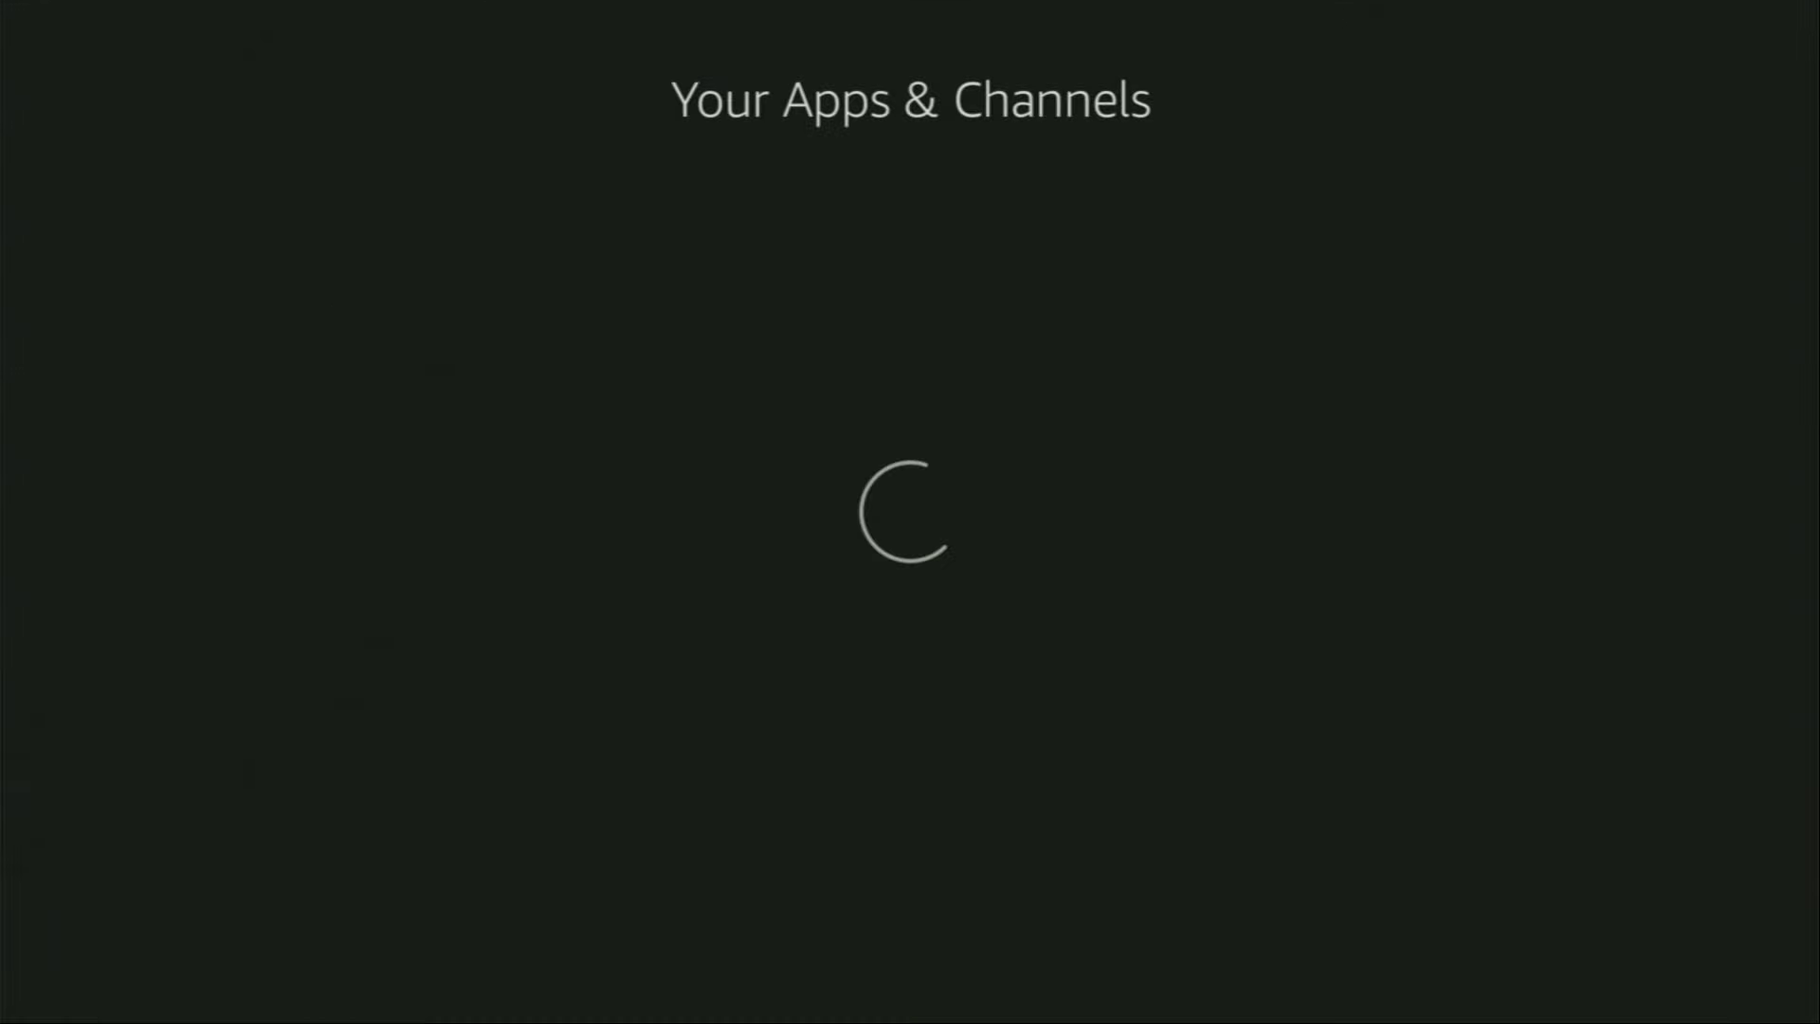
pyautogui.press('Down')
pyautogui.press('Down')
pyautogui.press('Down')
pyautogui.press('Down')
pyautogui.press('Right')
pyautogui.press('Right')
pyautogui.press('Right')
pyautogui.press('Right')
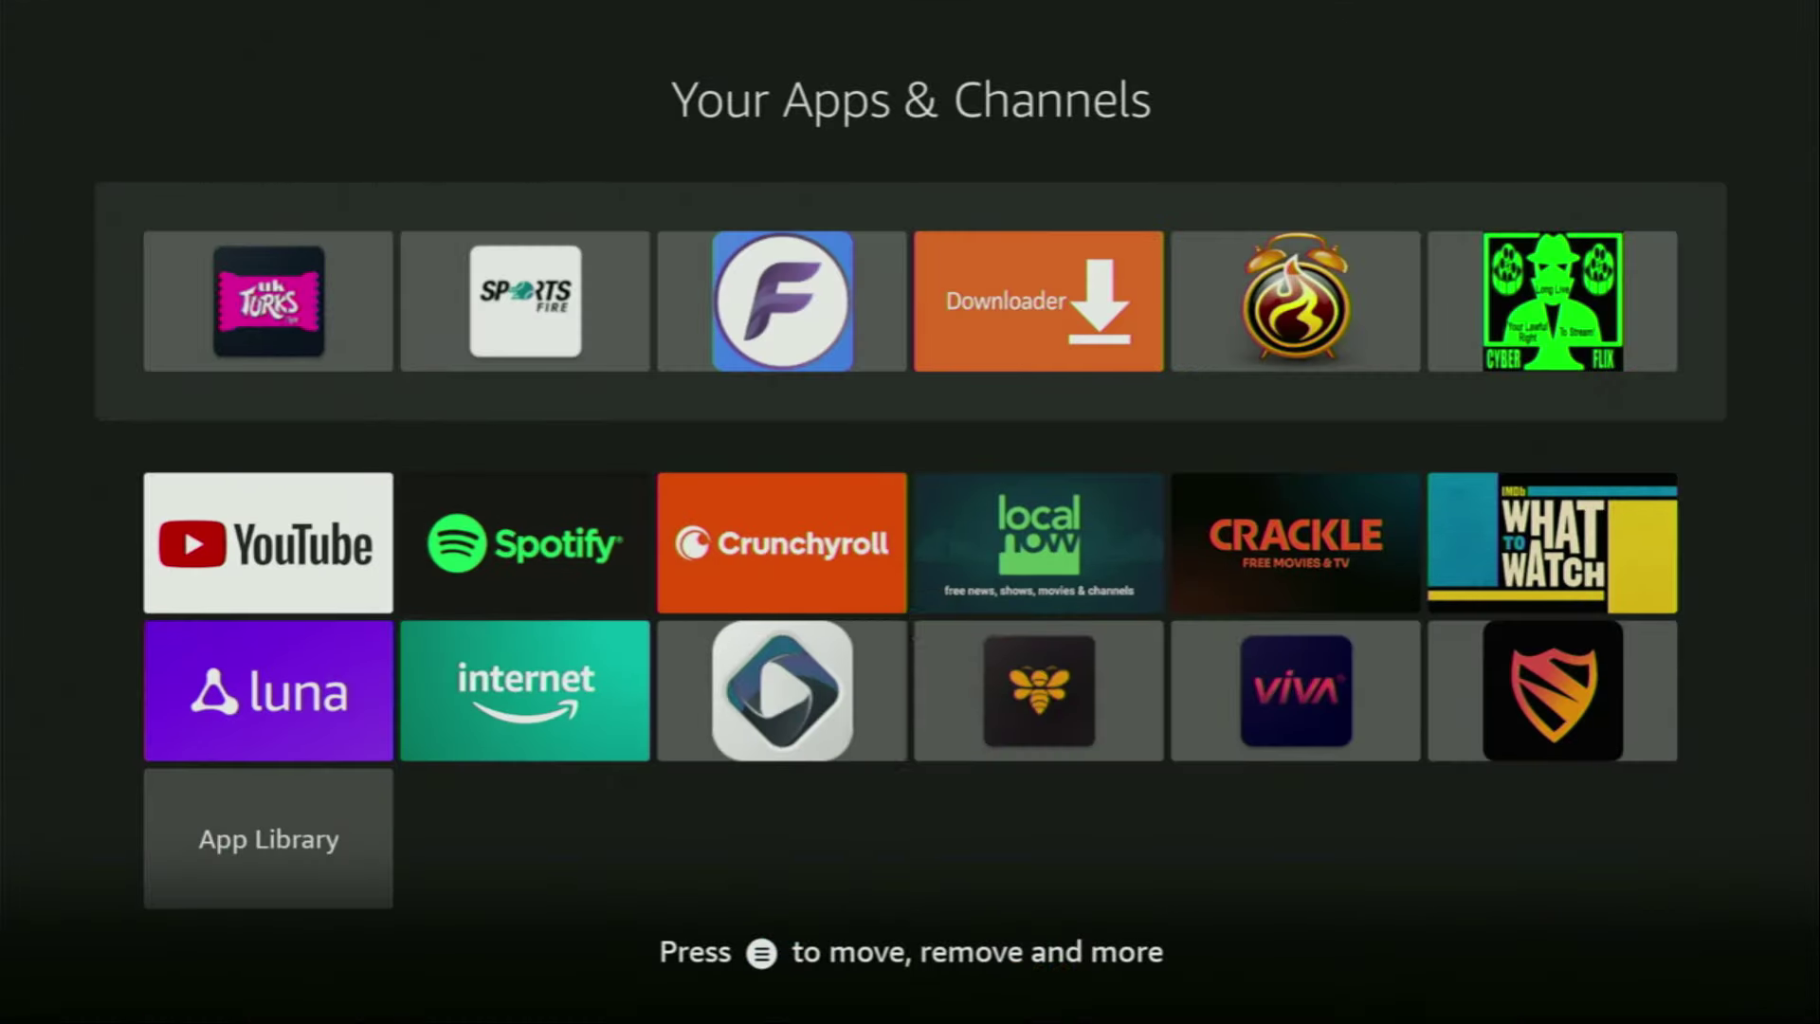
pyautogui.press('Right')
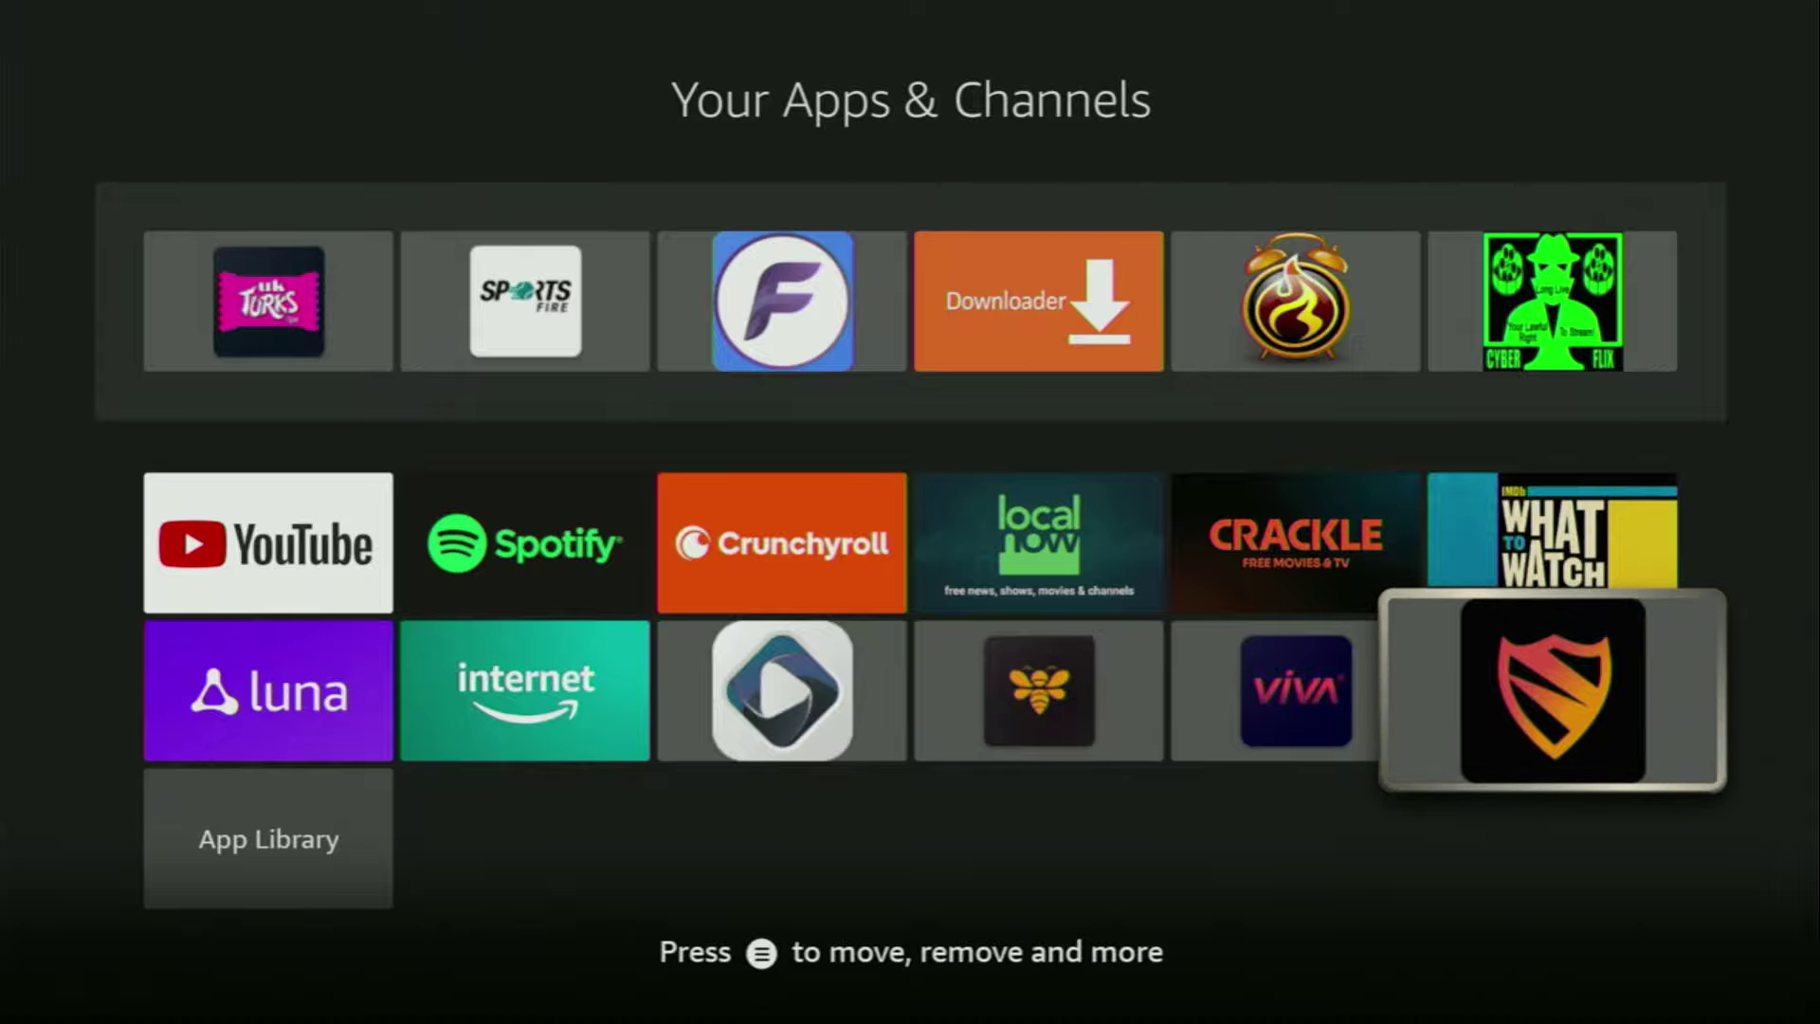
pyautogui.press('Menu')
pyautogui.press('Down')
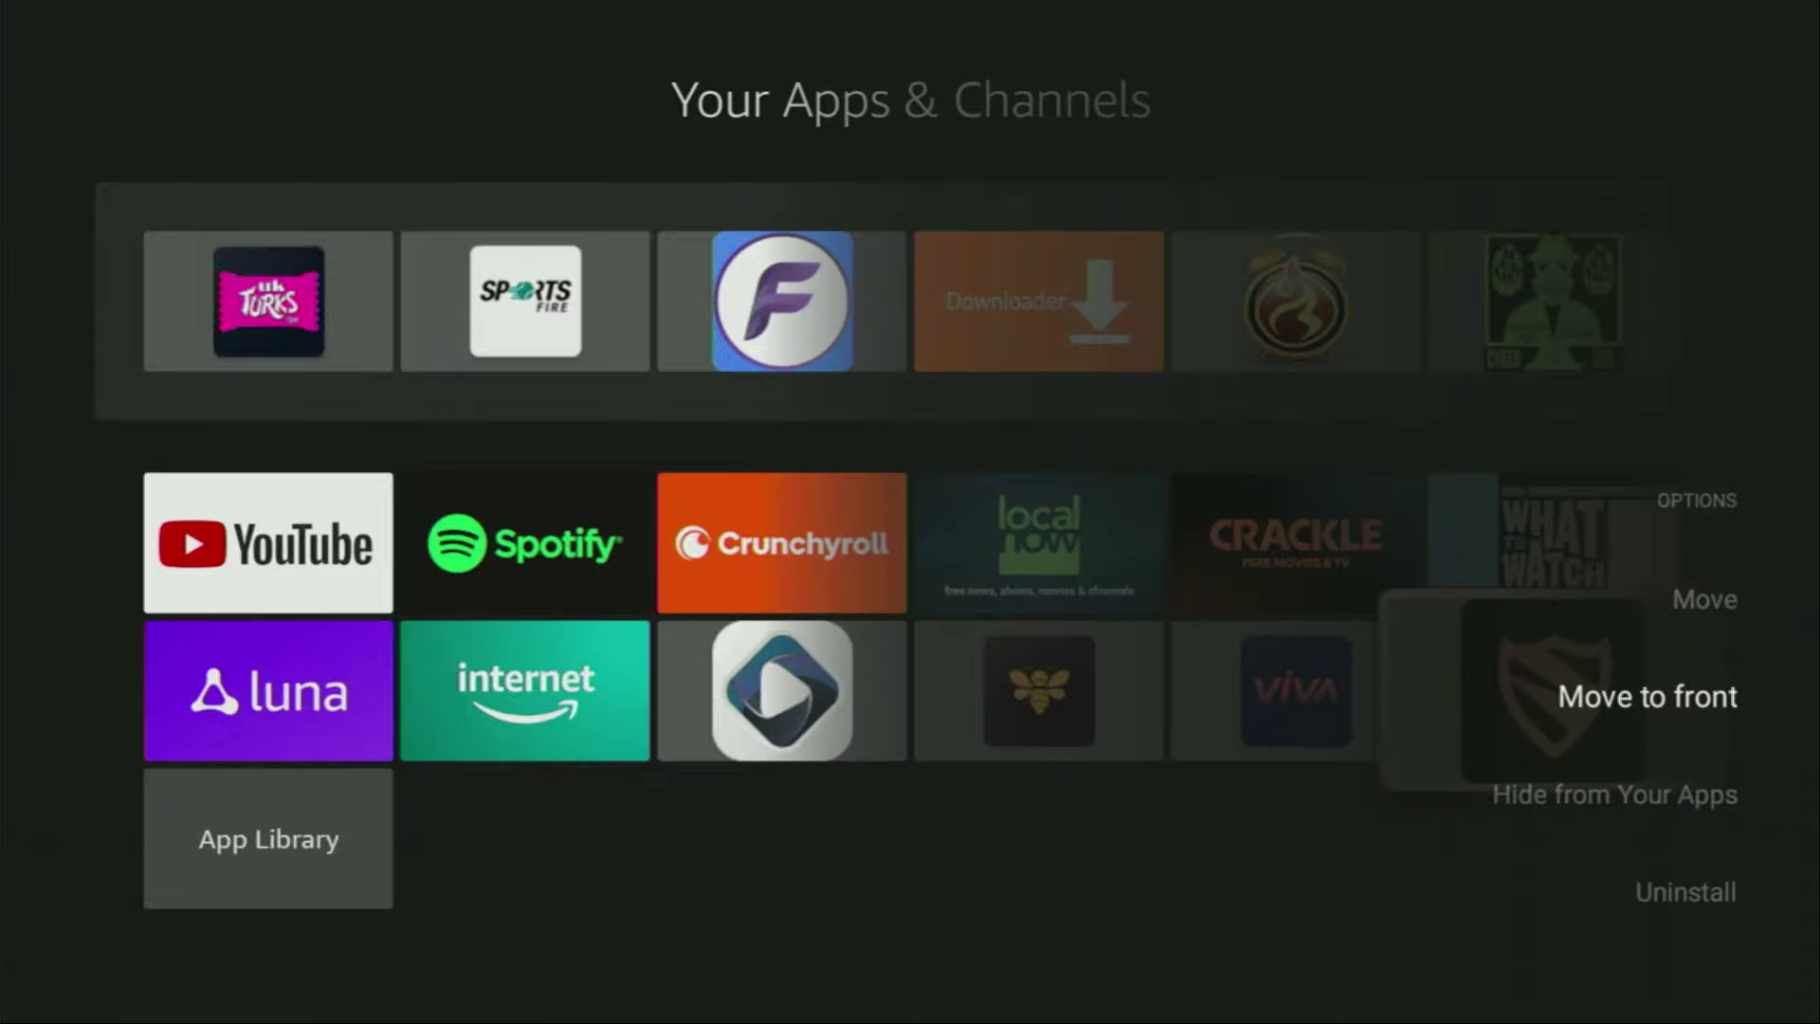
pyautogui.press('Return')
pyautogui.press('Down')
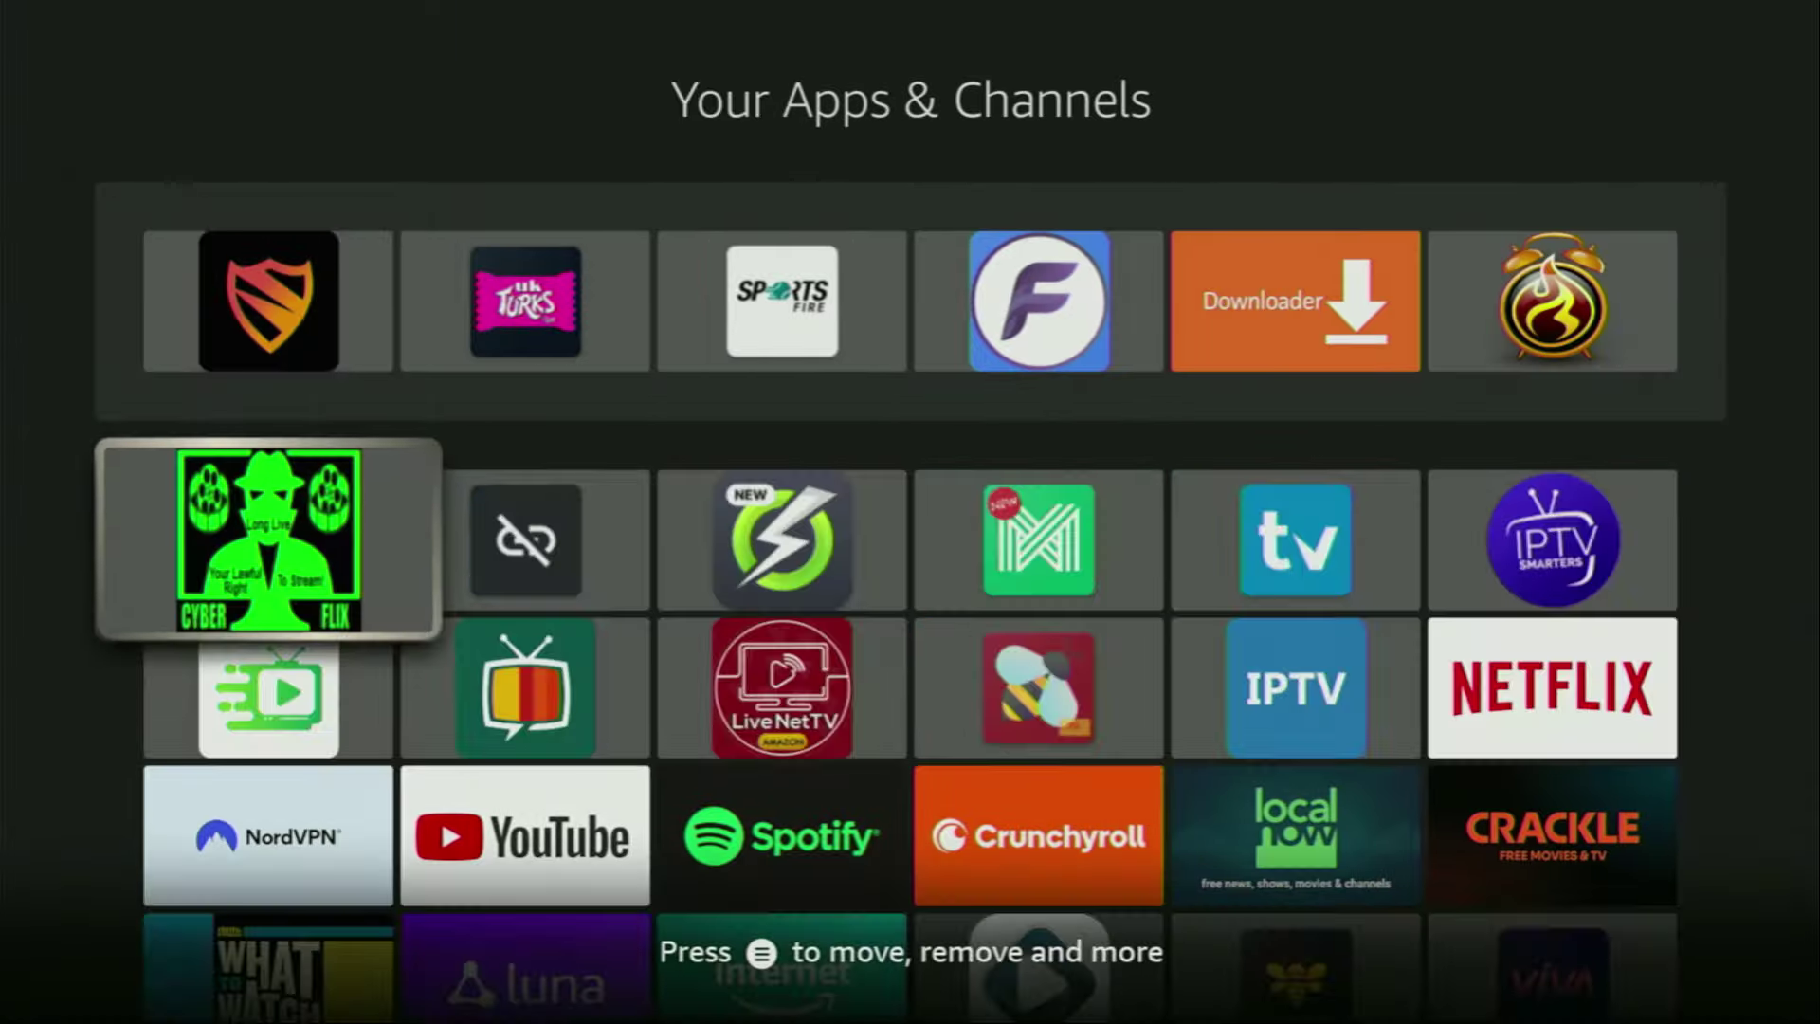
pyautogui.press('Up')
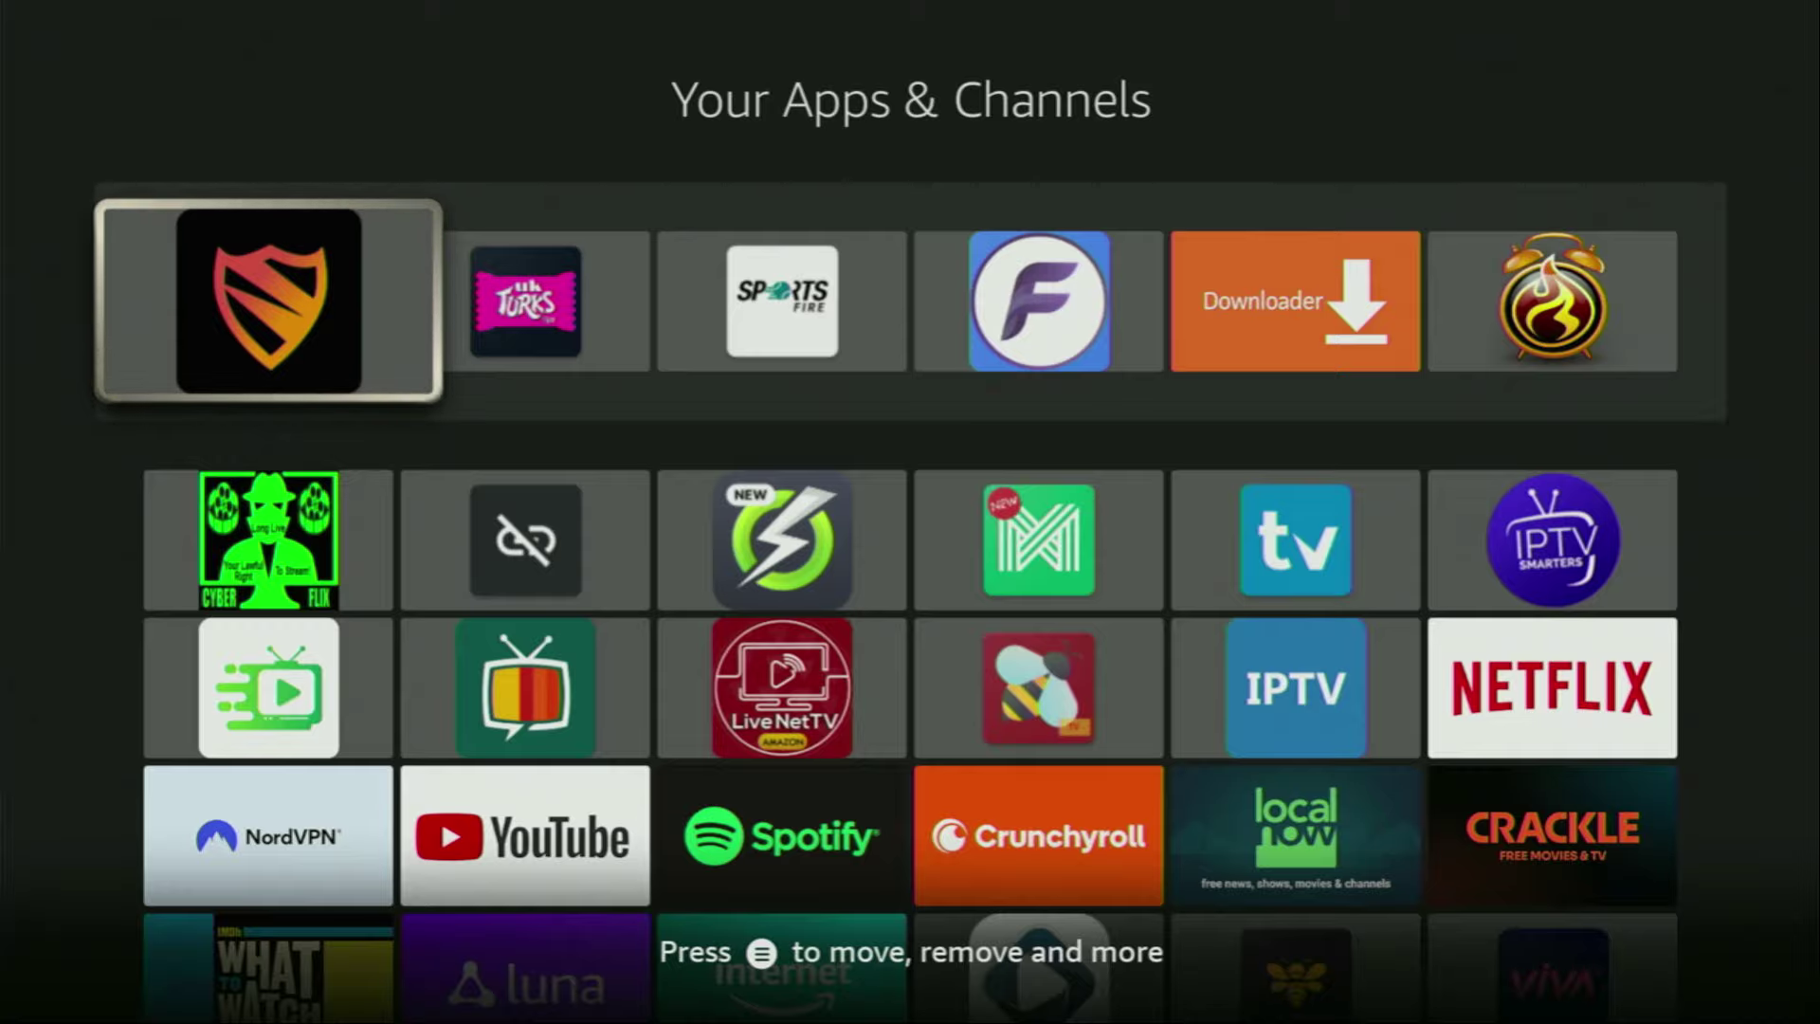
# Launch Blokada, activate protection and dismiss the Blokada is Active notice.
pyautogui.press('Return')
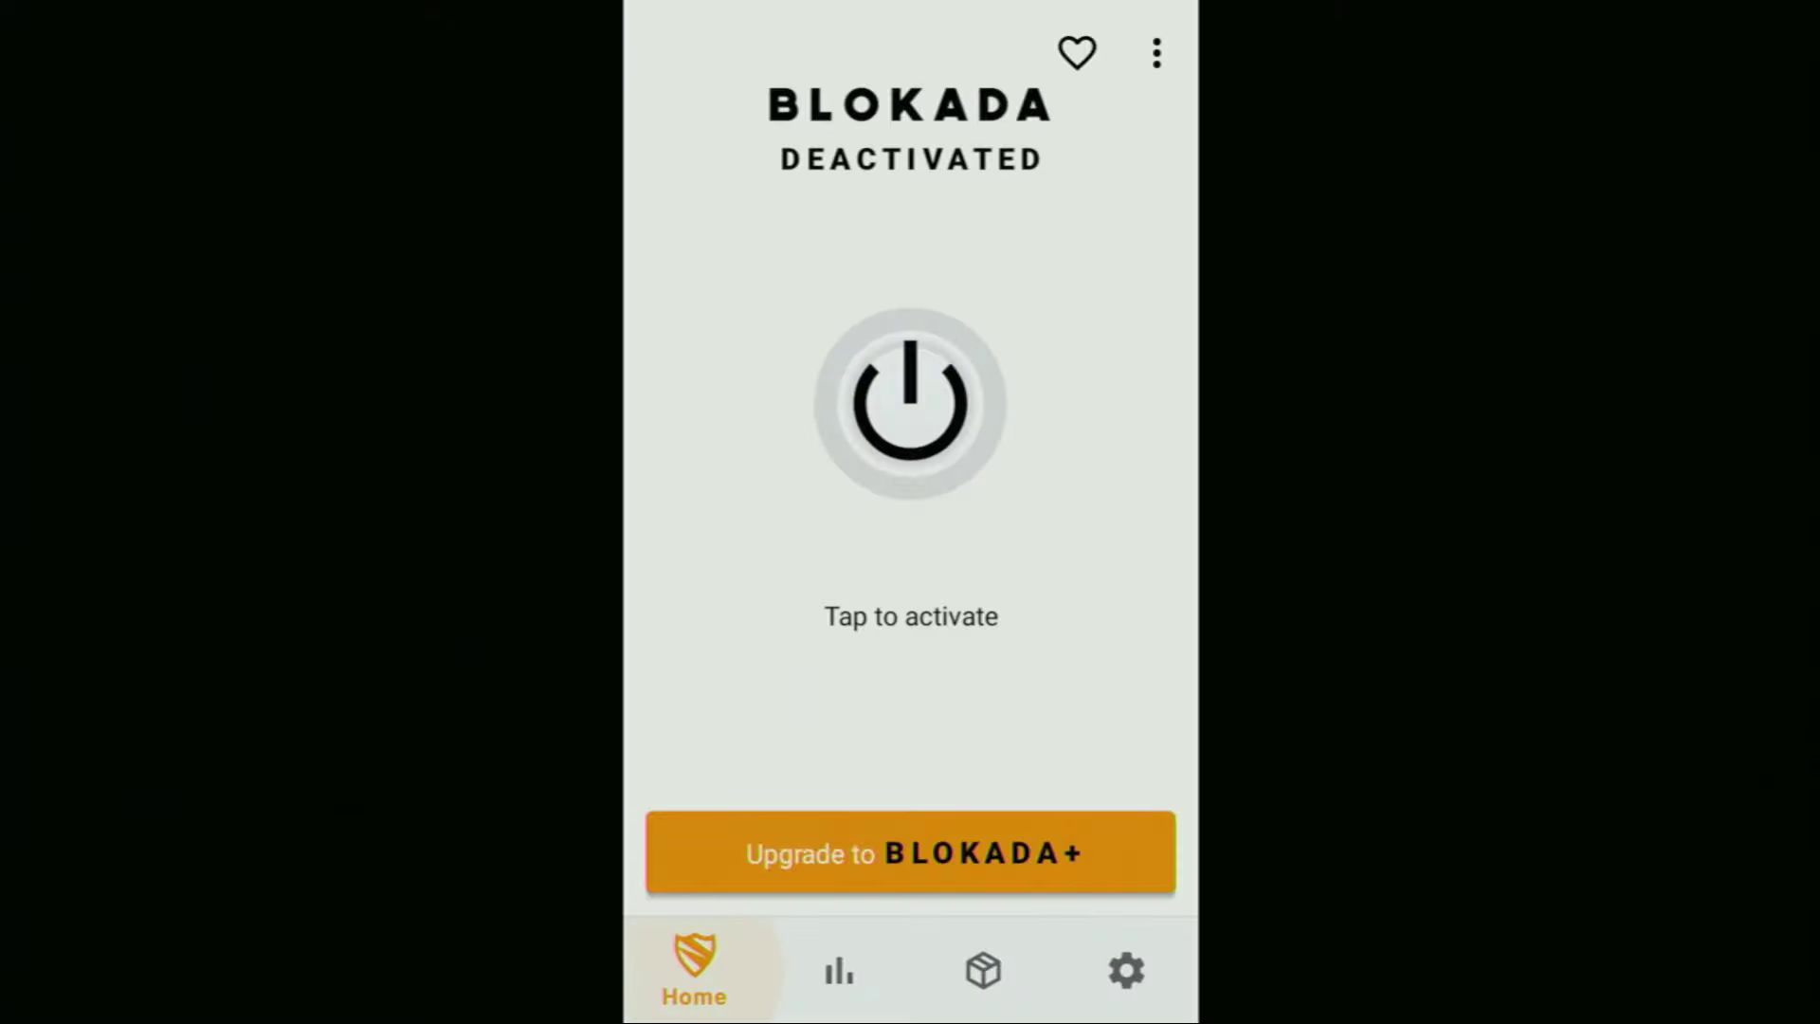
pyautogui.press('Right')
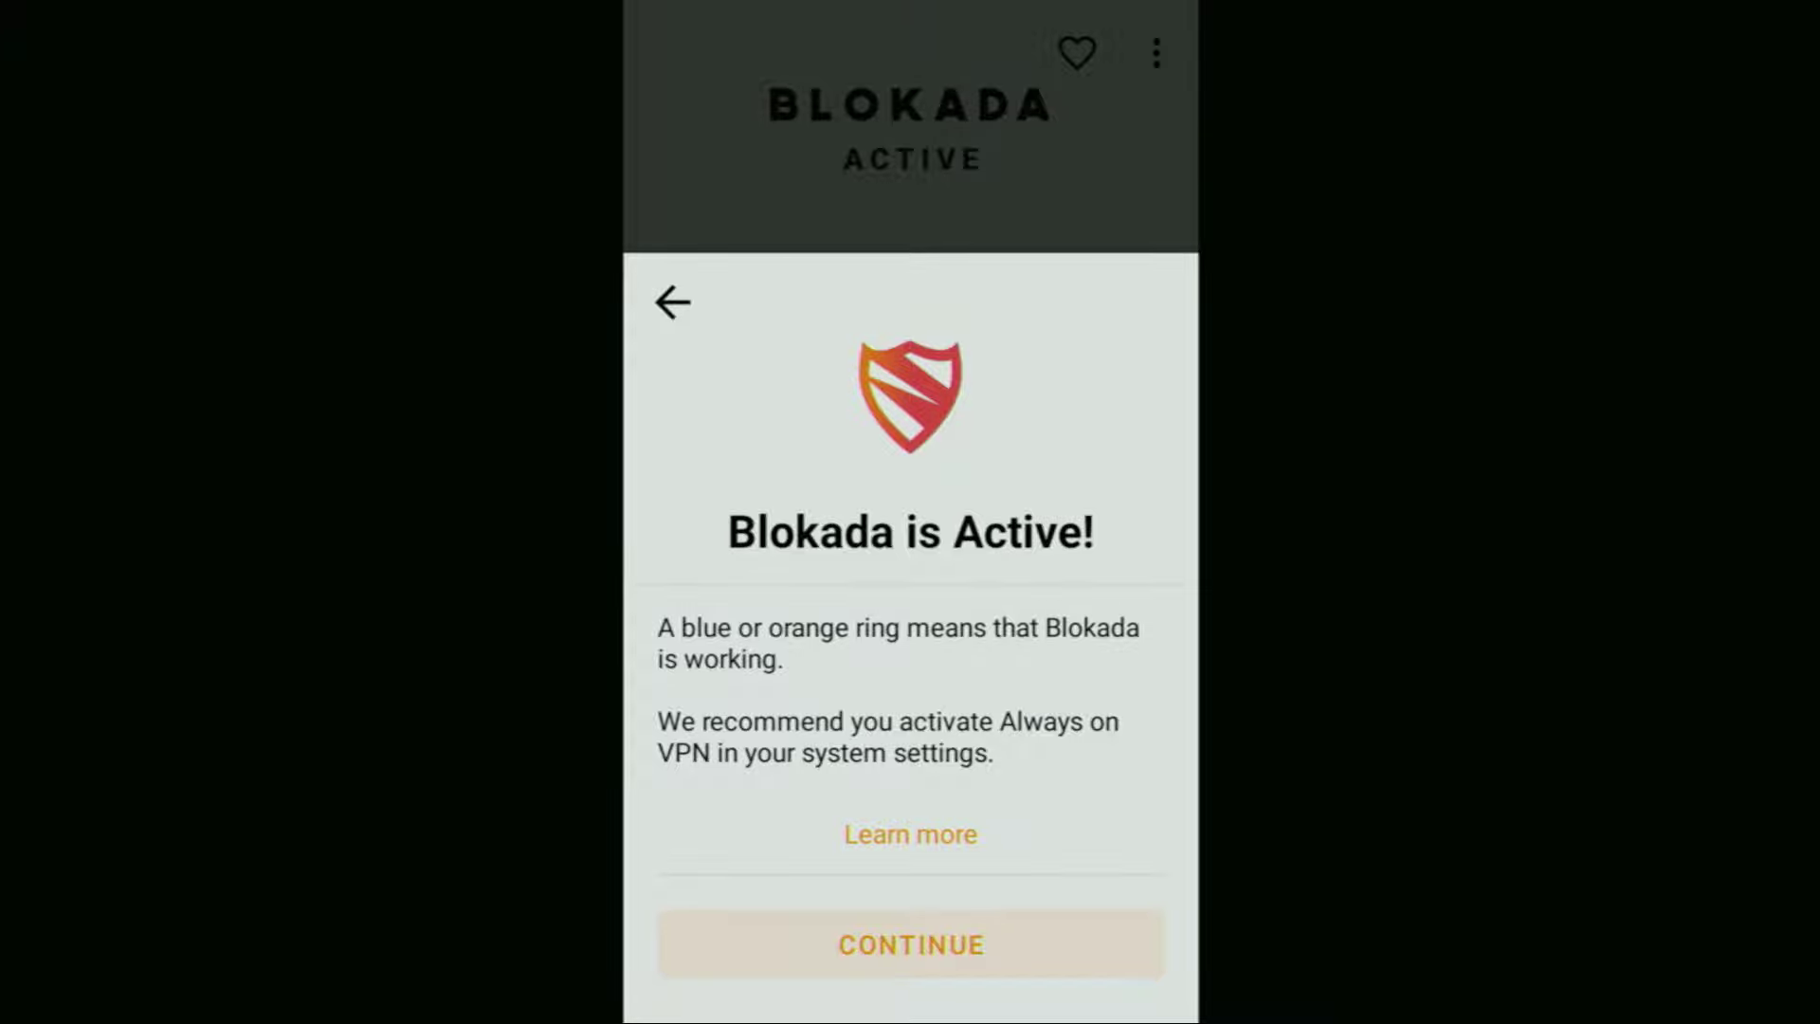
pyautogui.press('Escape')
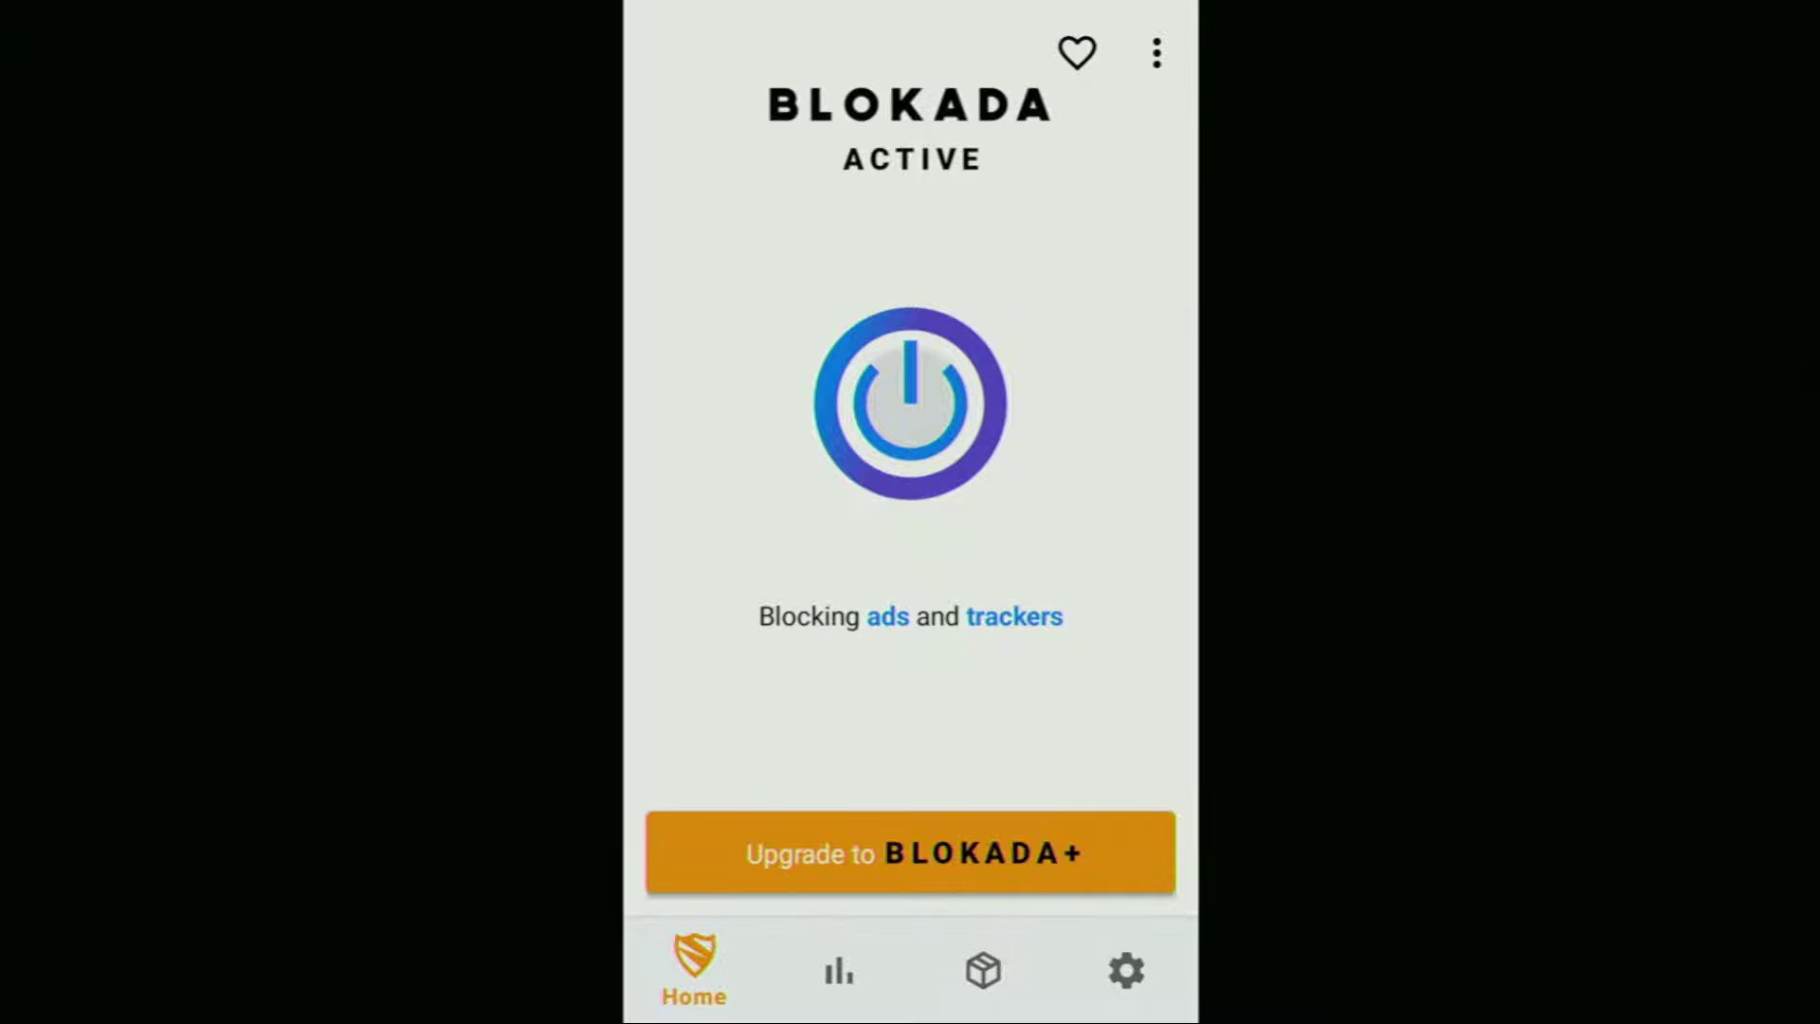
# Switch Blokada's bottom bar to the Advanced (cube) tab listing Blocklists, Exceptions, Apps and Networks.
pyautogui.click(839, 970)
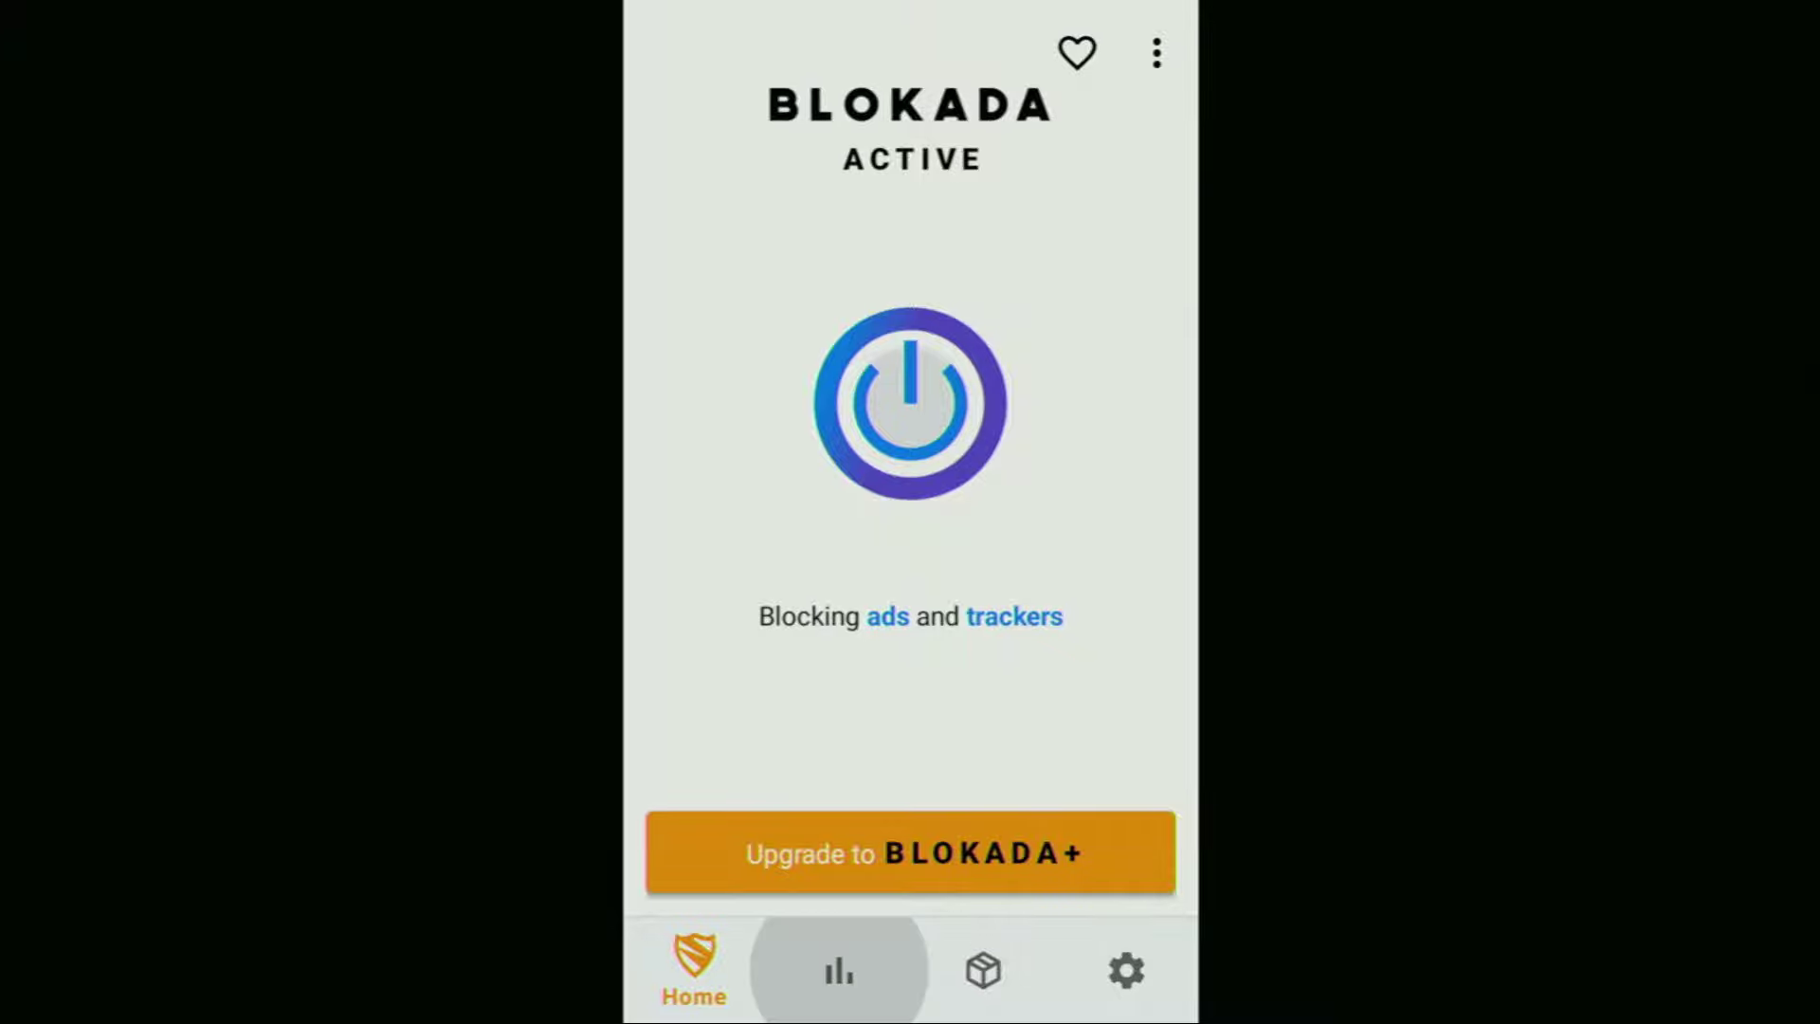
pyautogui.click(983, 970)
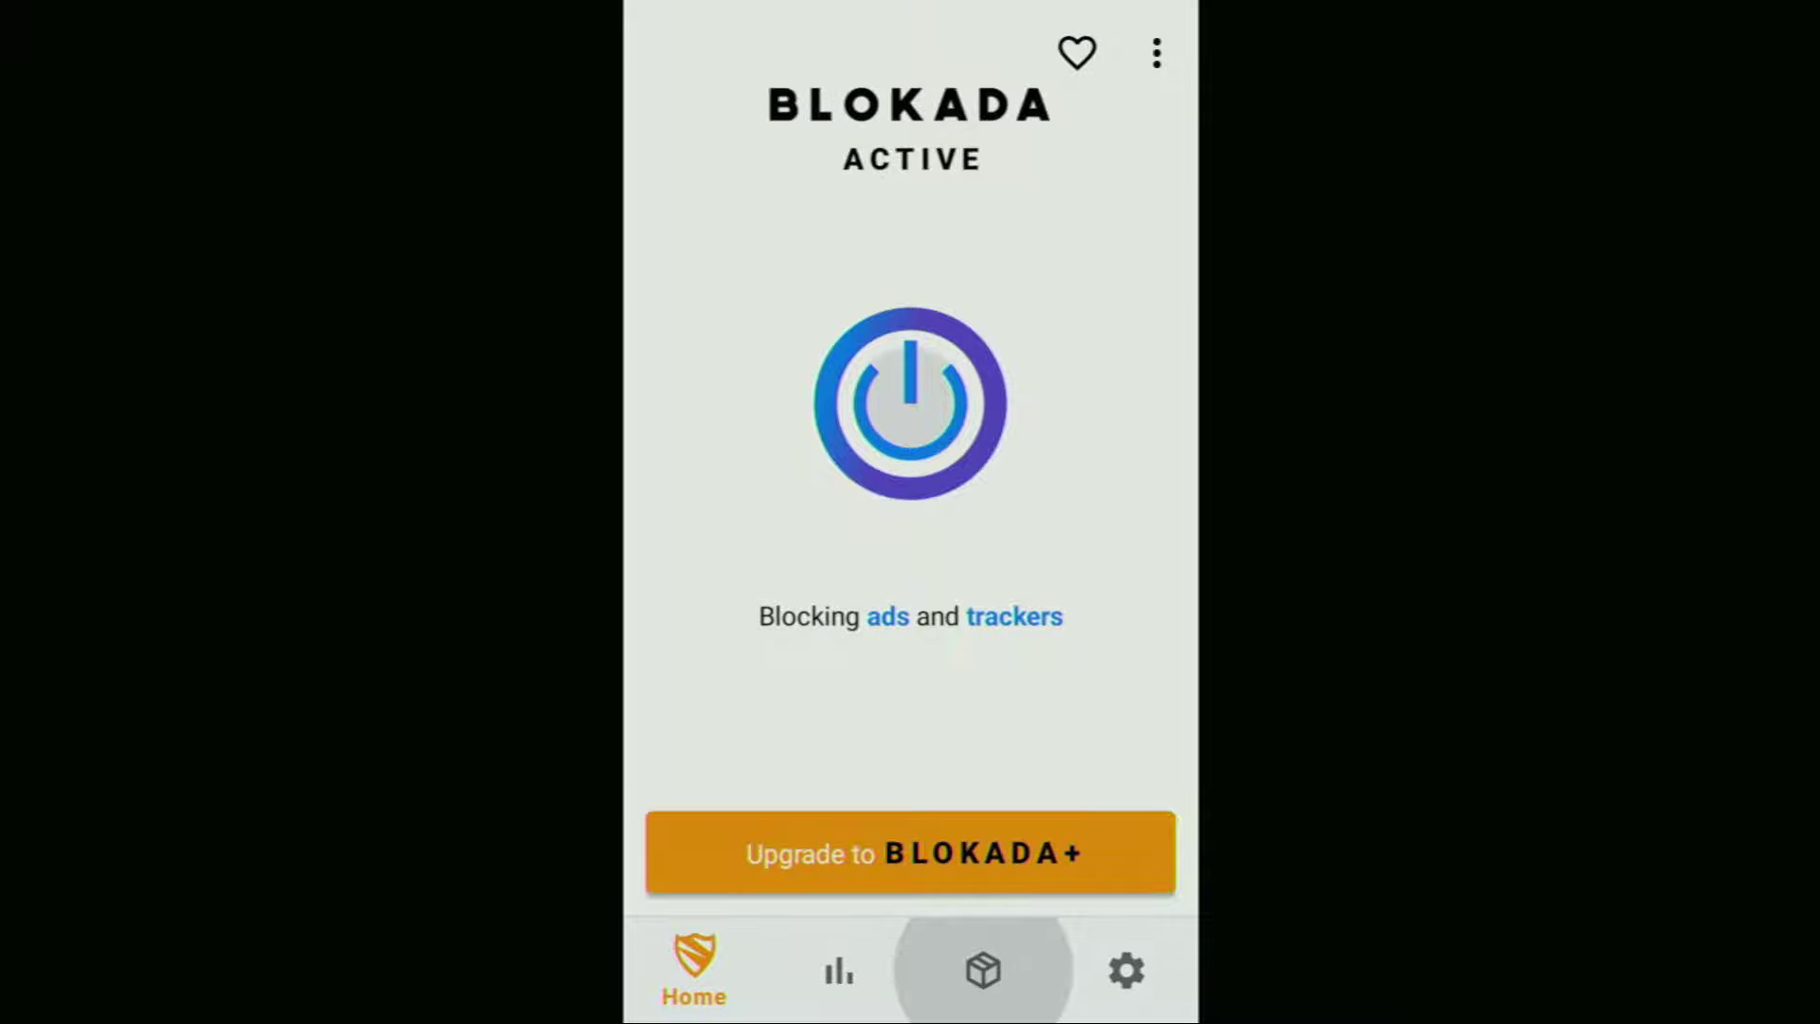
pyautogui.click(1126, 970)
pyautogui.click(983, 970)
pyautogui.click(1126, 970)
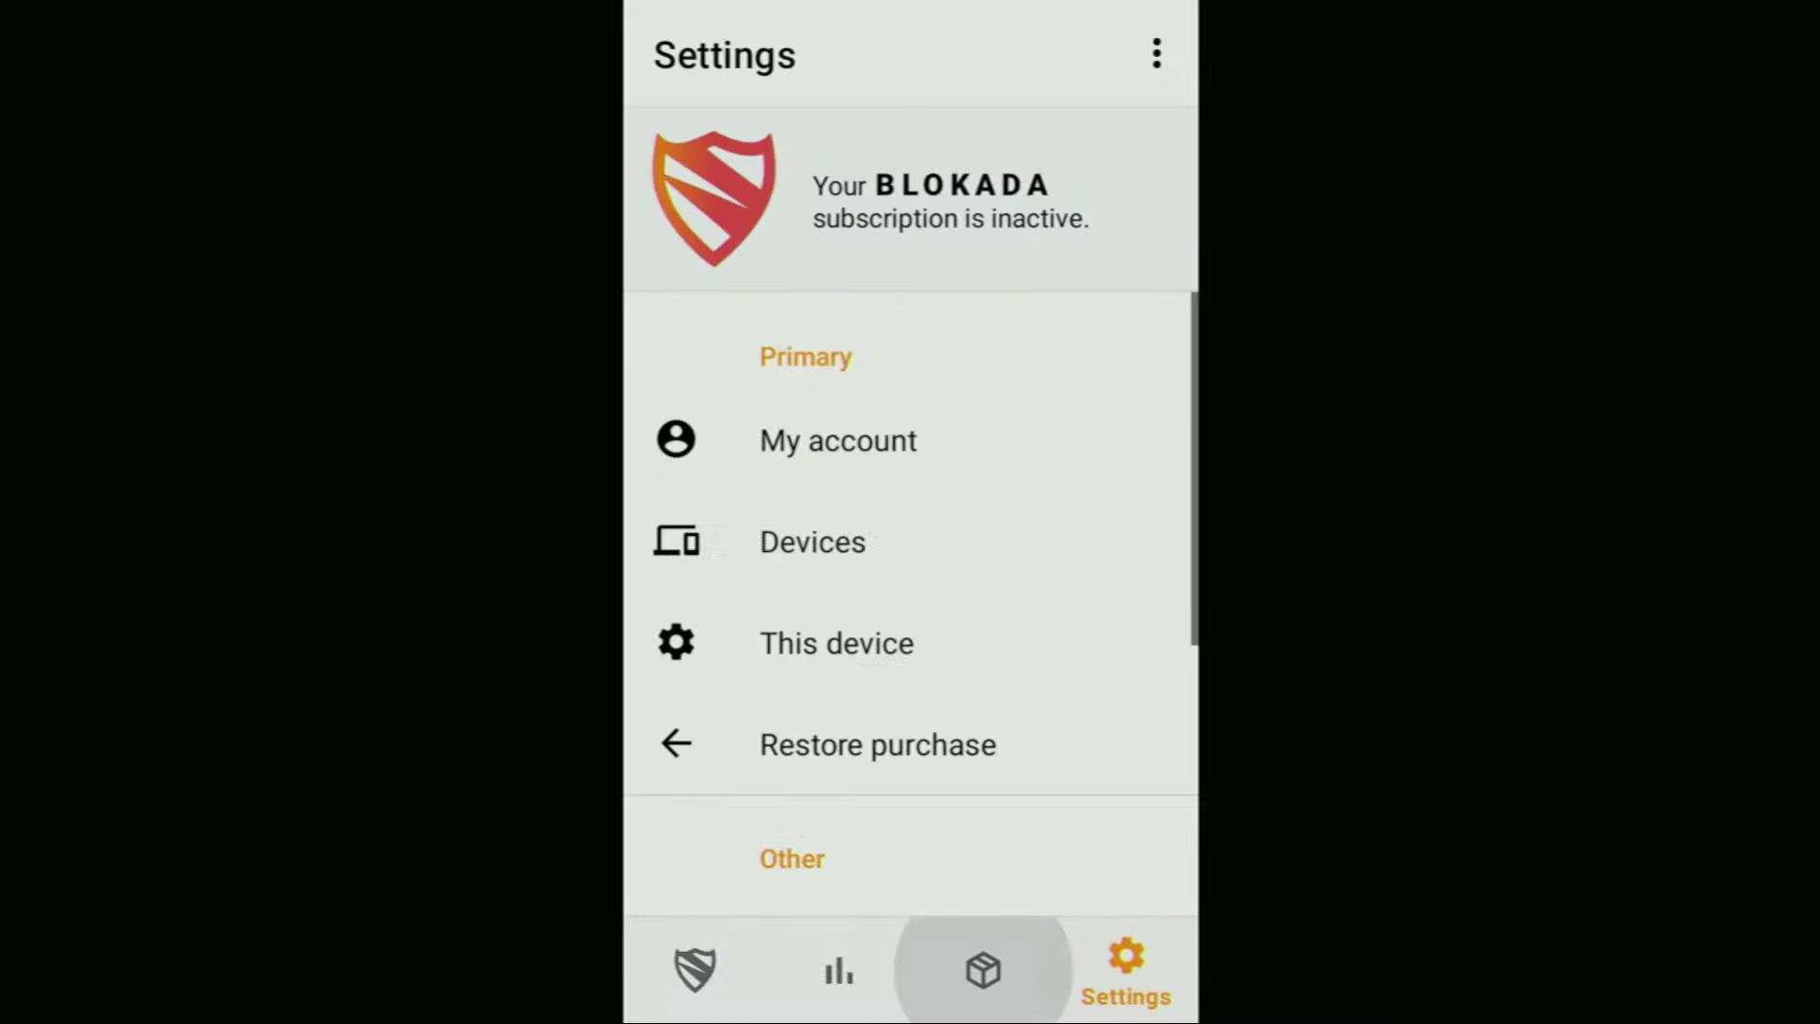
pyautogui.click(983, 970)
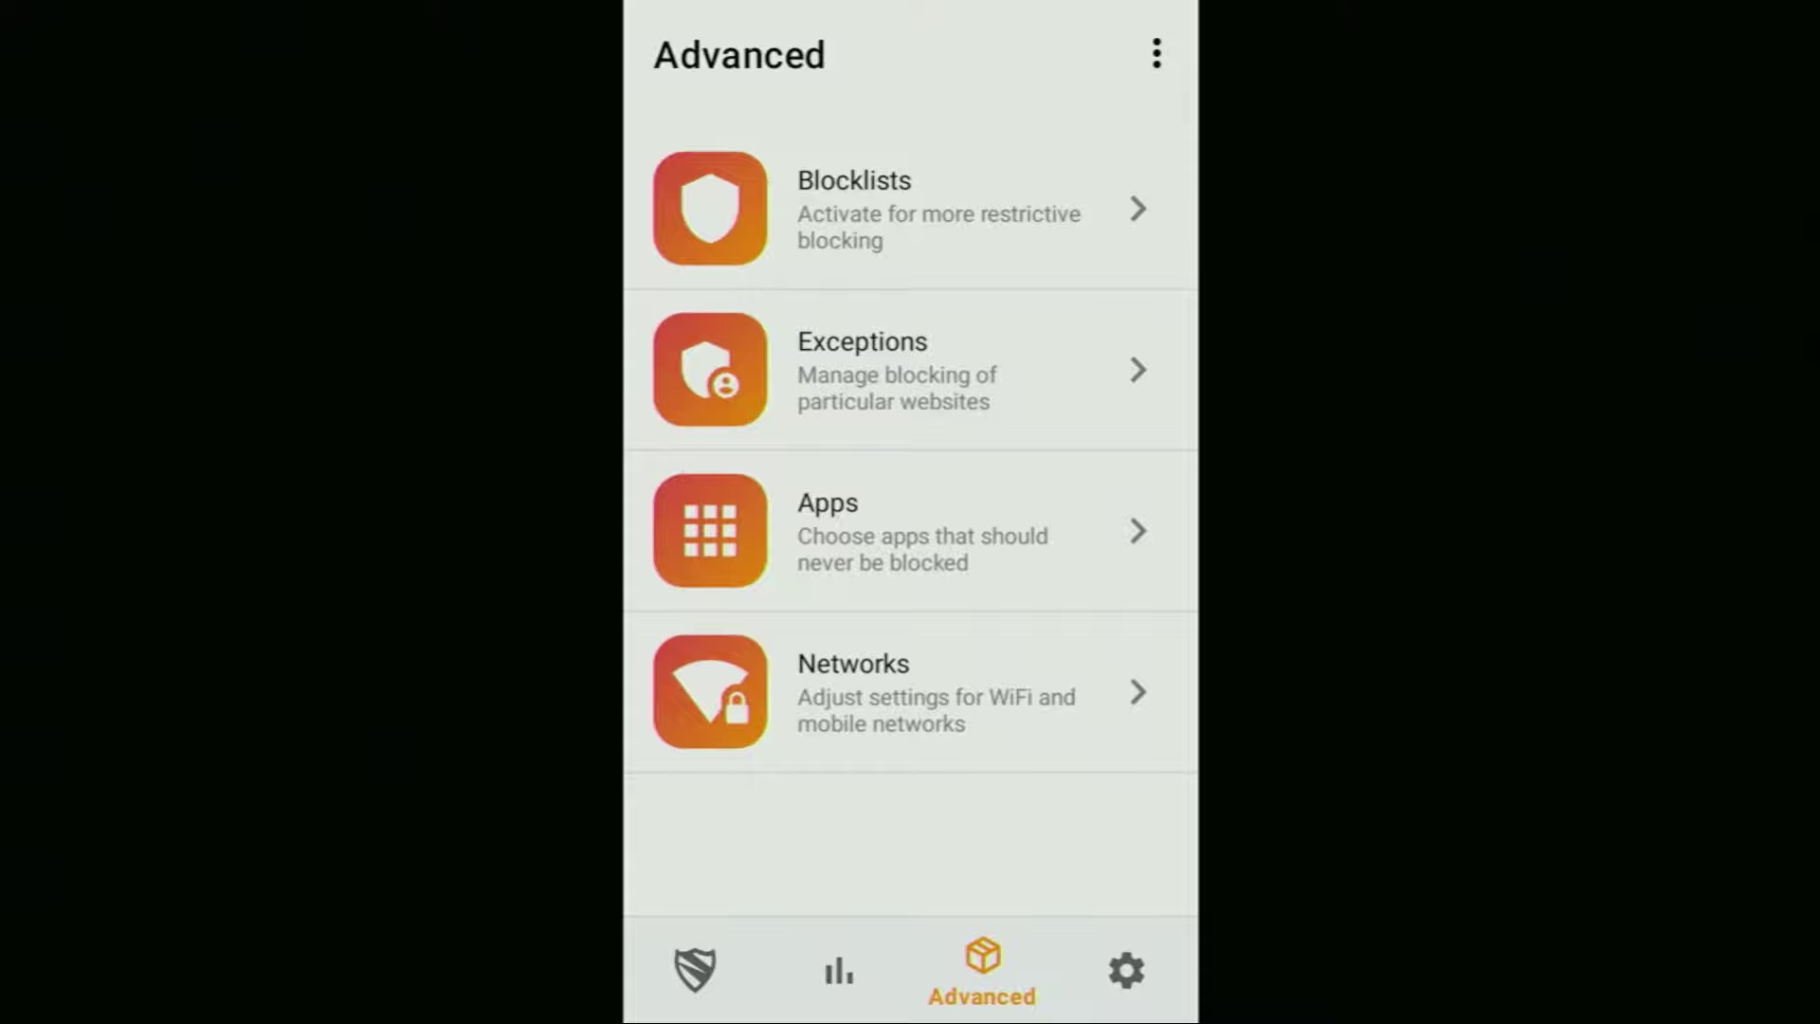
# Select the Home (shield) tab on Blokada's bottom bar.
pyautogui.click(839, 968)
pyautogui.click(695, 969)
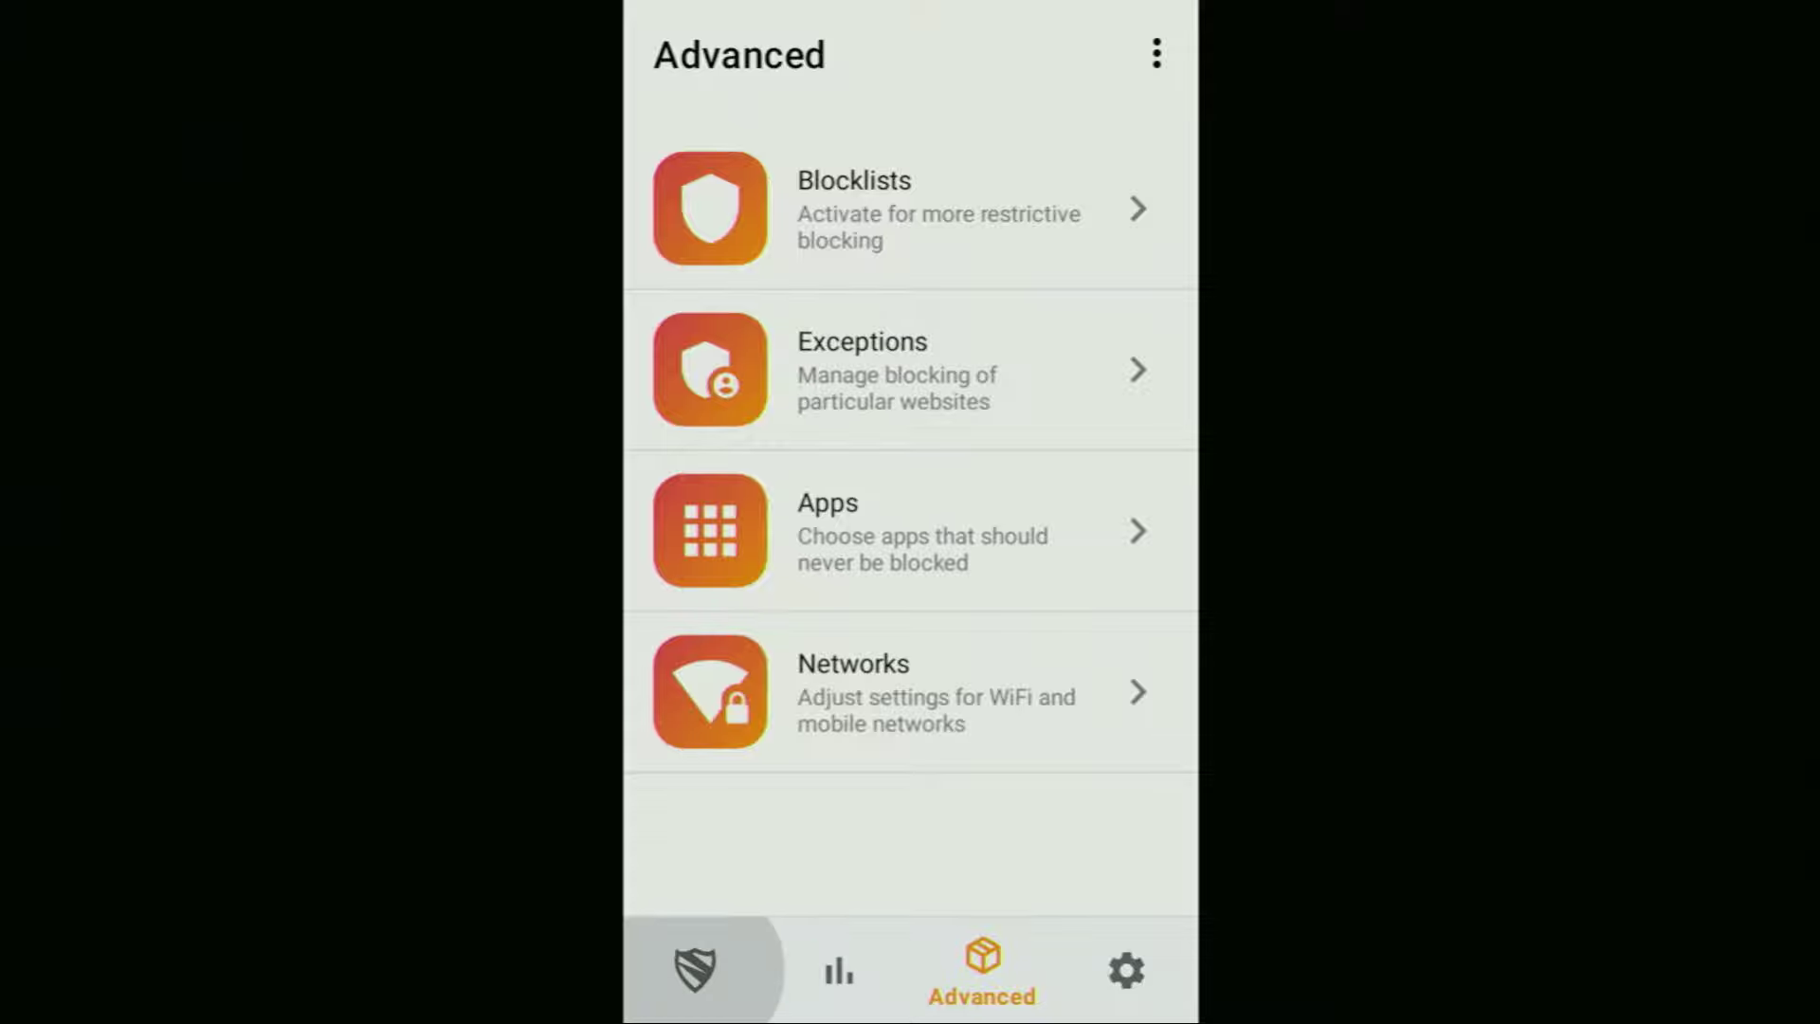